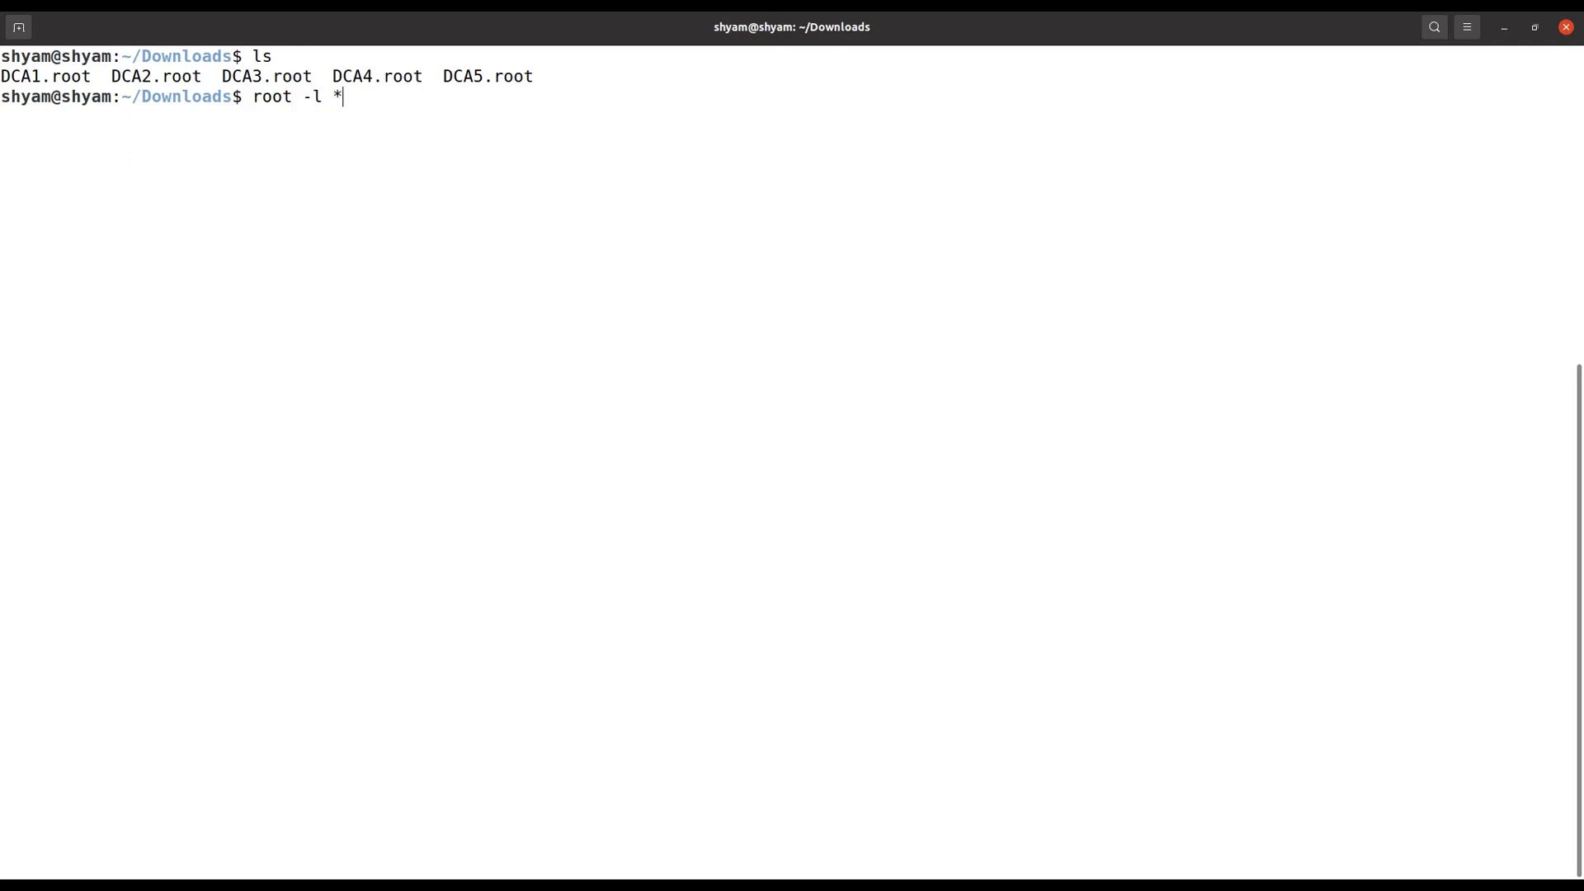
# Step: Start a ROOT session with all .root files using root -l *.root, and open a new TBrowser placed clear of the terminal text
pyautogui.press('Return')
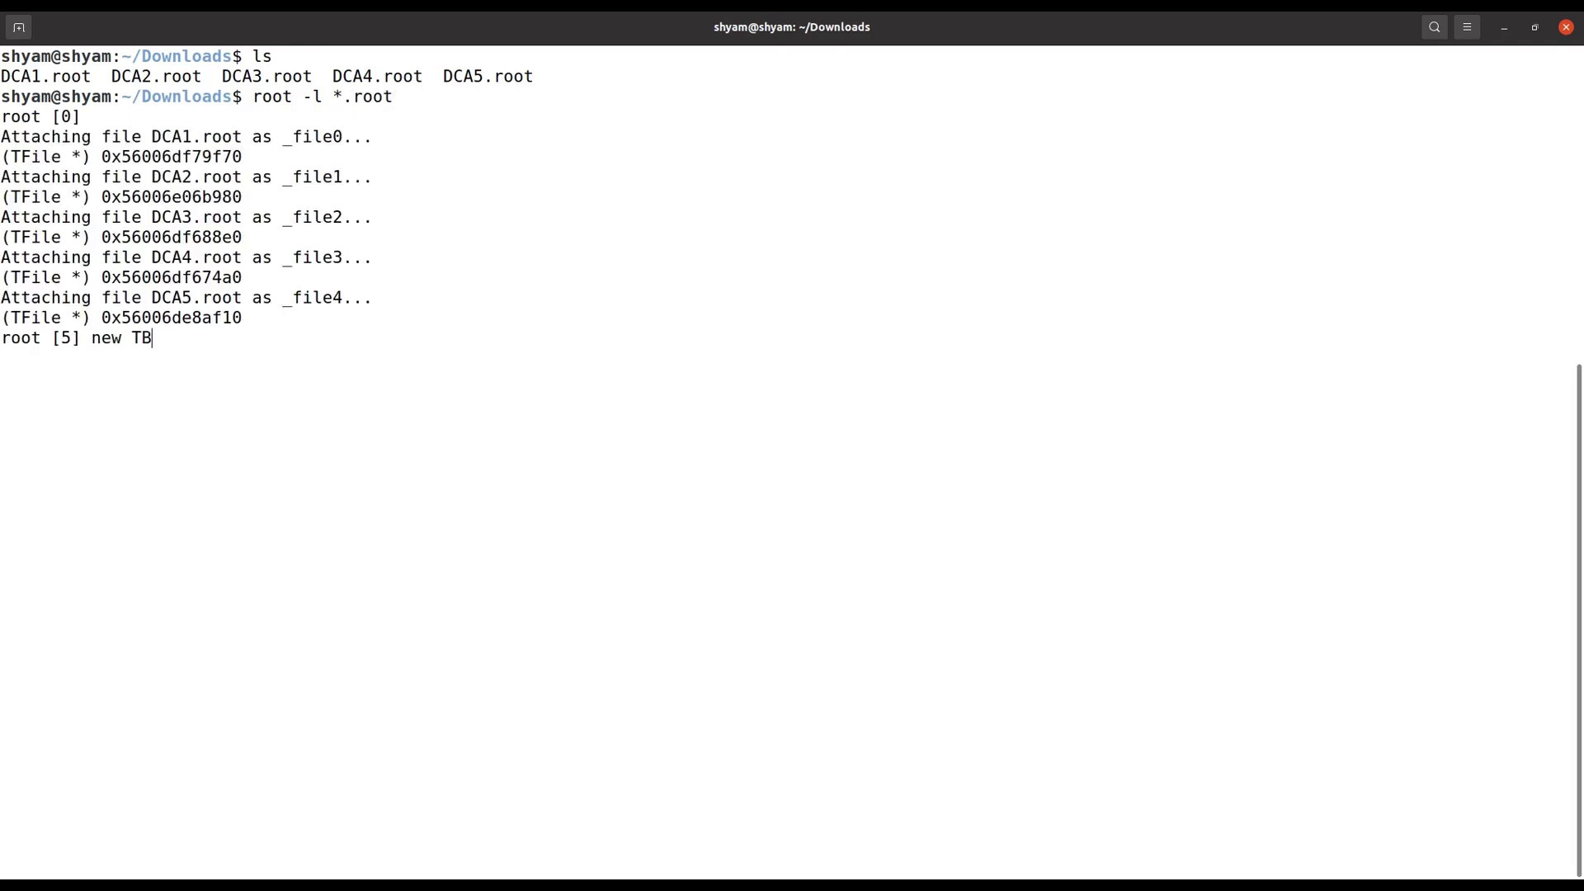
pyautogui.write('new TBrowser')
pyautogui.press('Return')
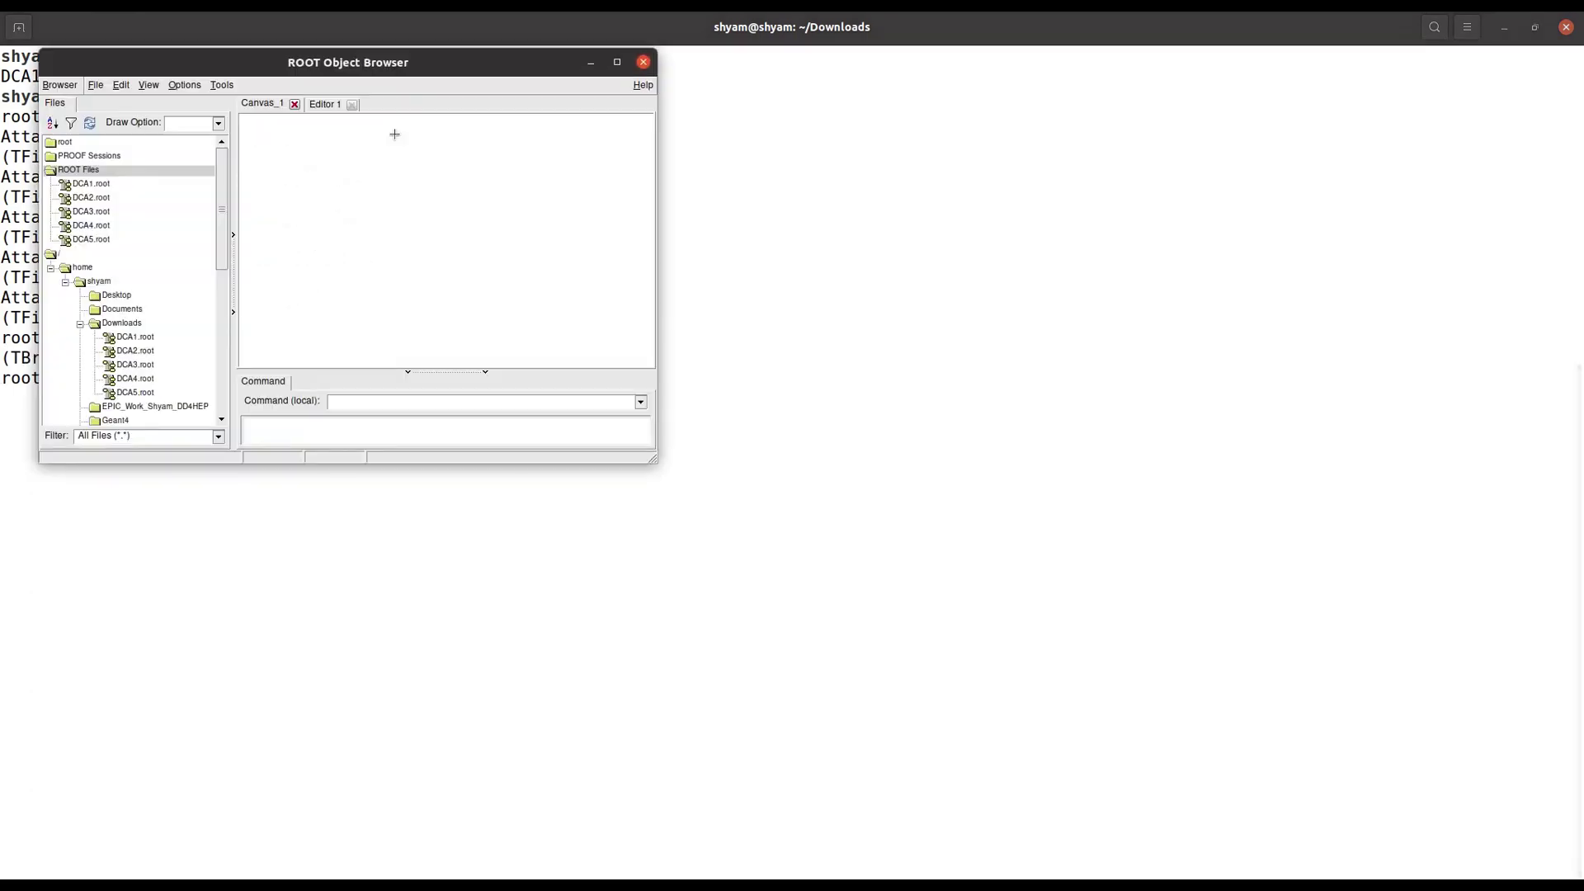
pyautogui.moveTo(436, 69); pyautogui.dragTo(640, 52)
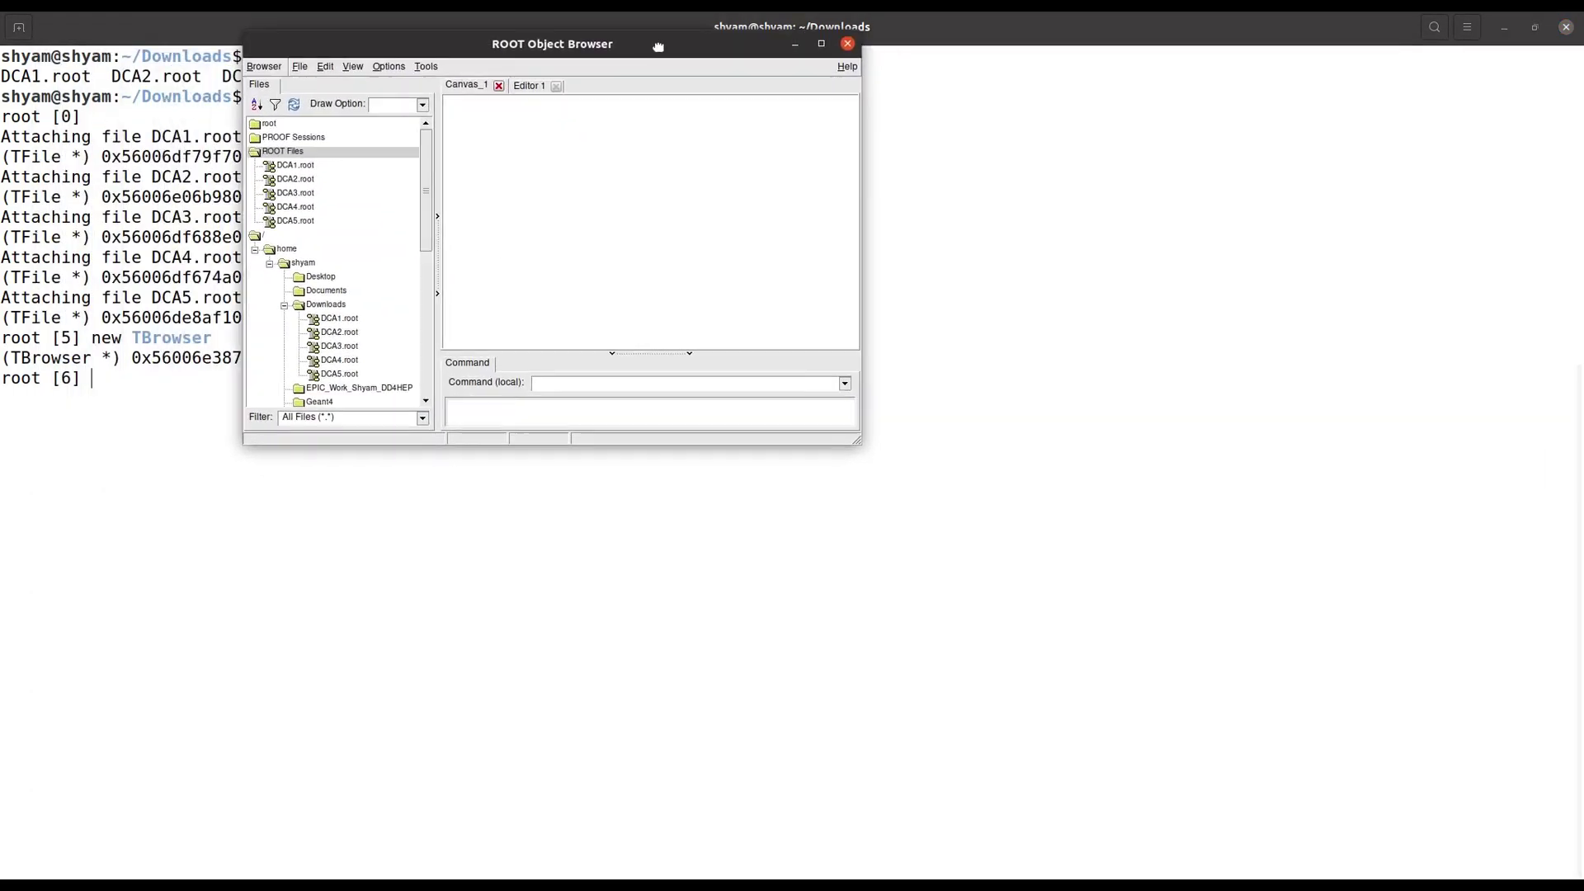
# Step: Expand DCA1.root through DCA5.root under ROOT Files to list their histograms
pyautogui.doubleClick(298, 168)
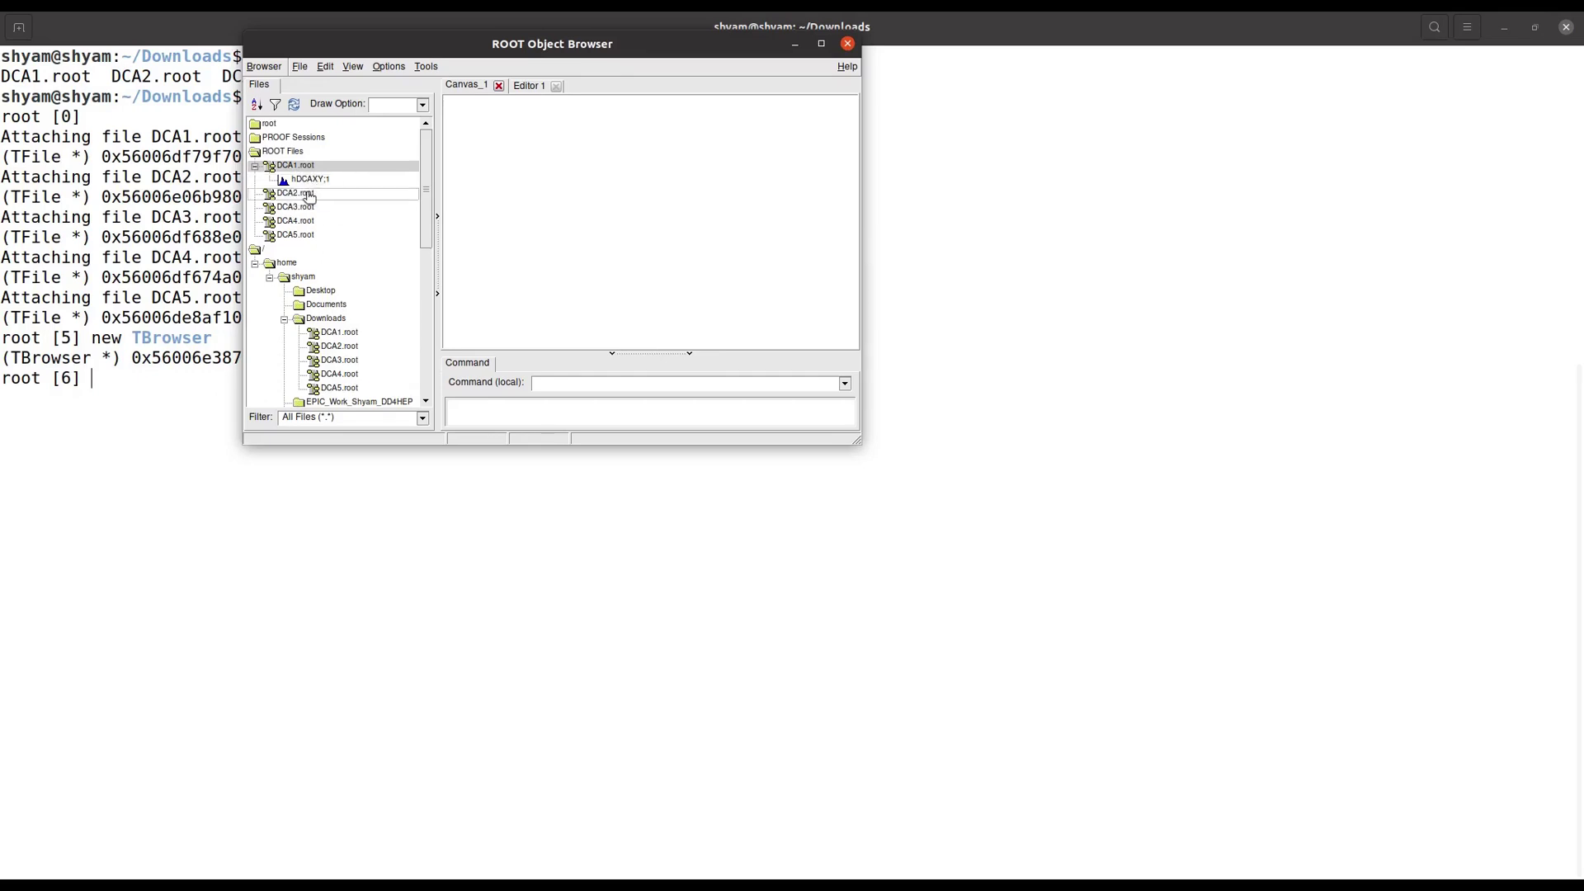
pyautogui.doubleClick(307, 194)
pyautogui.doubleClick(310, 223)
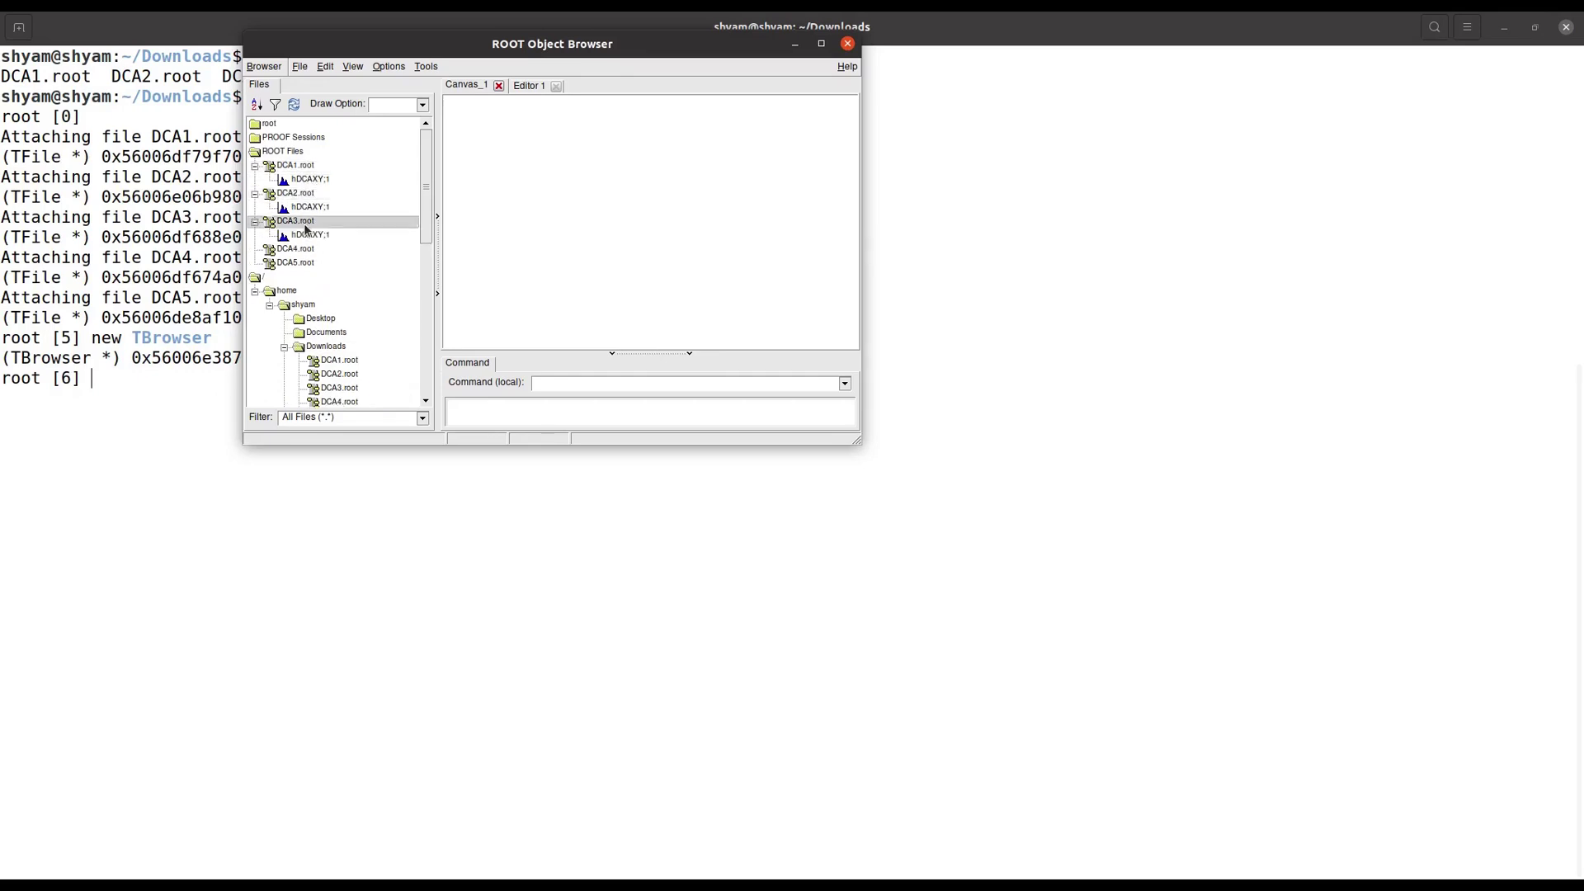
pyautogui.doubleClick(309, 249)
pyautogui.doubleClick(307, 277)
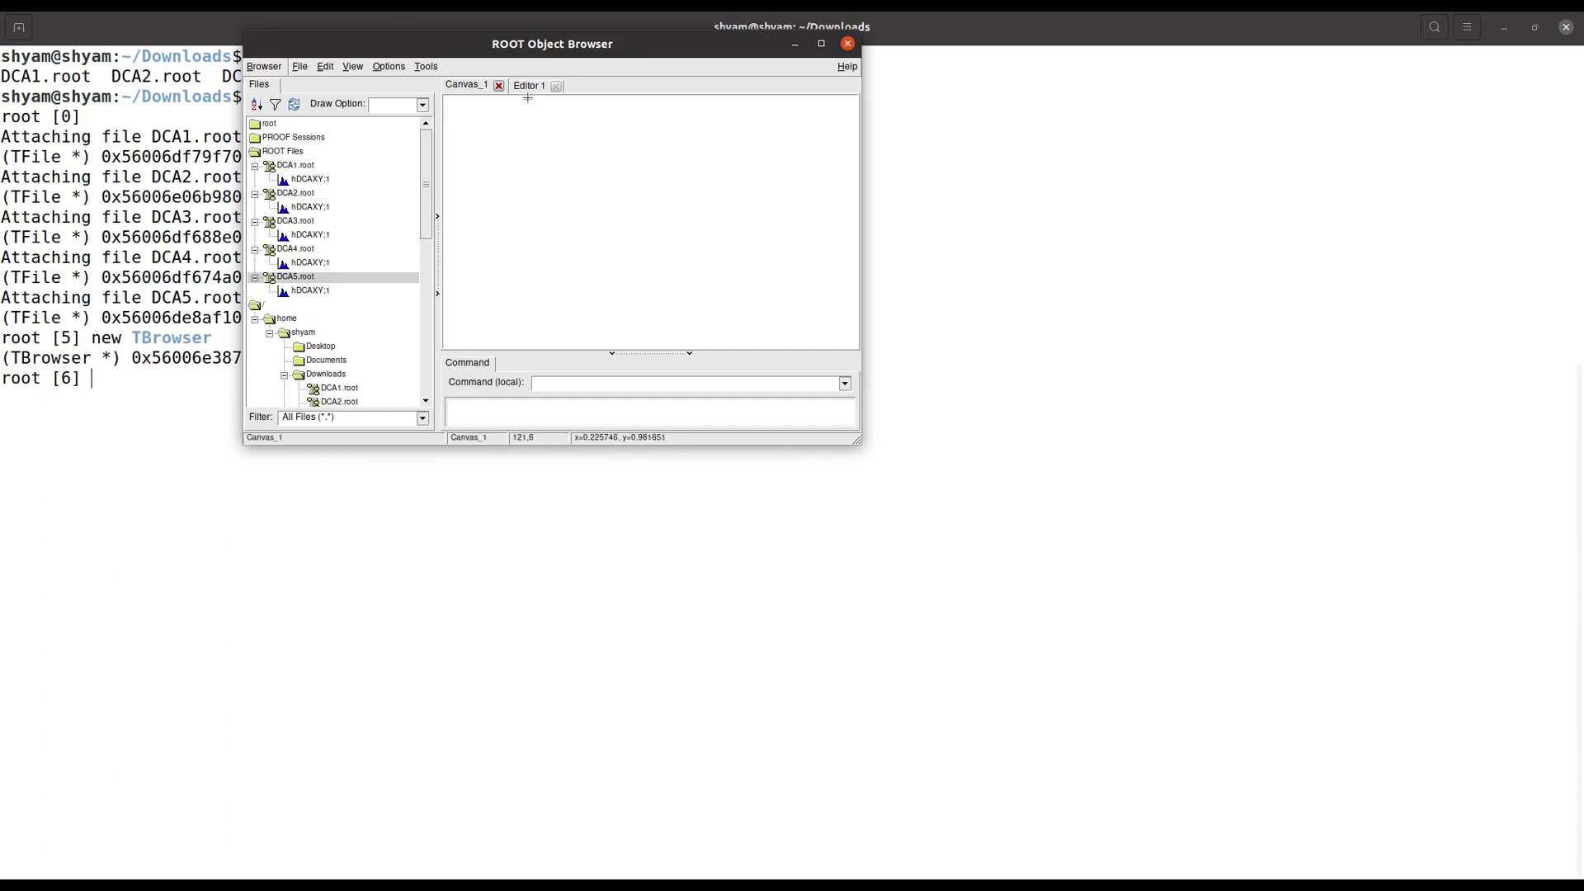
# Step: Create a new canvas beside the object browser and draw the hDCAXY histogram of DCA1.root in it
pyautogui.click(301, 67)
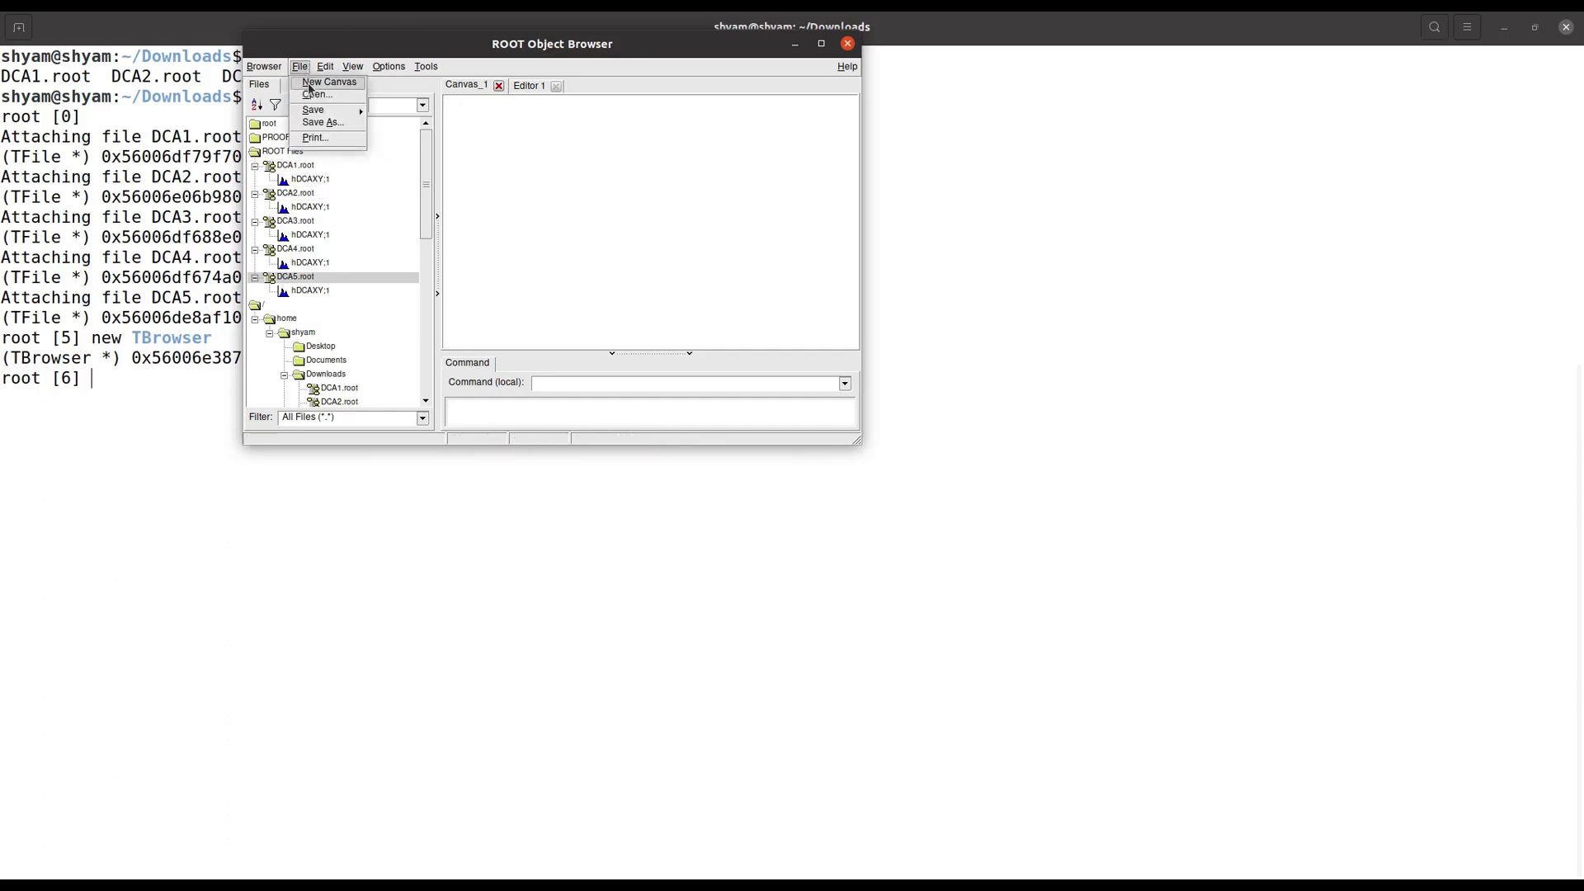
pyautogui.click(321, 84)
pyautogui.moveTo(111, 25); pyautogui.dragTo(1055, 84)
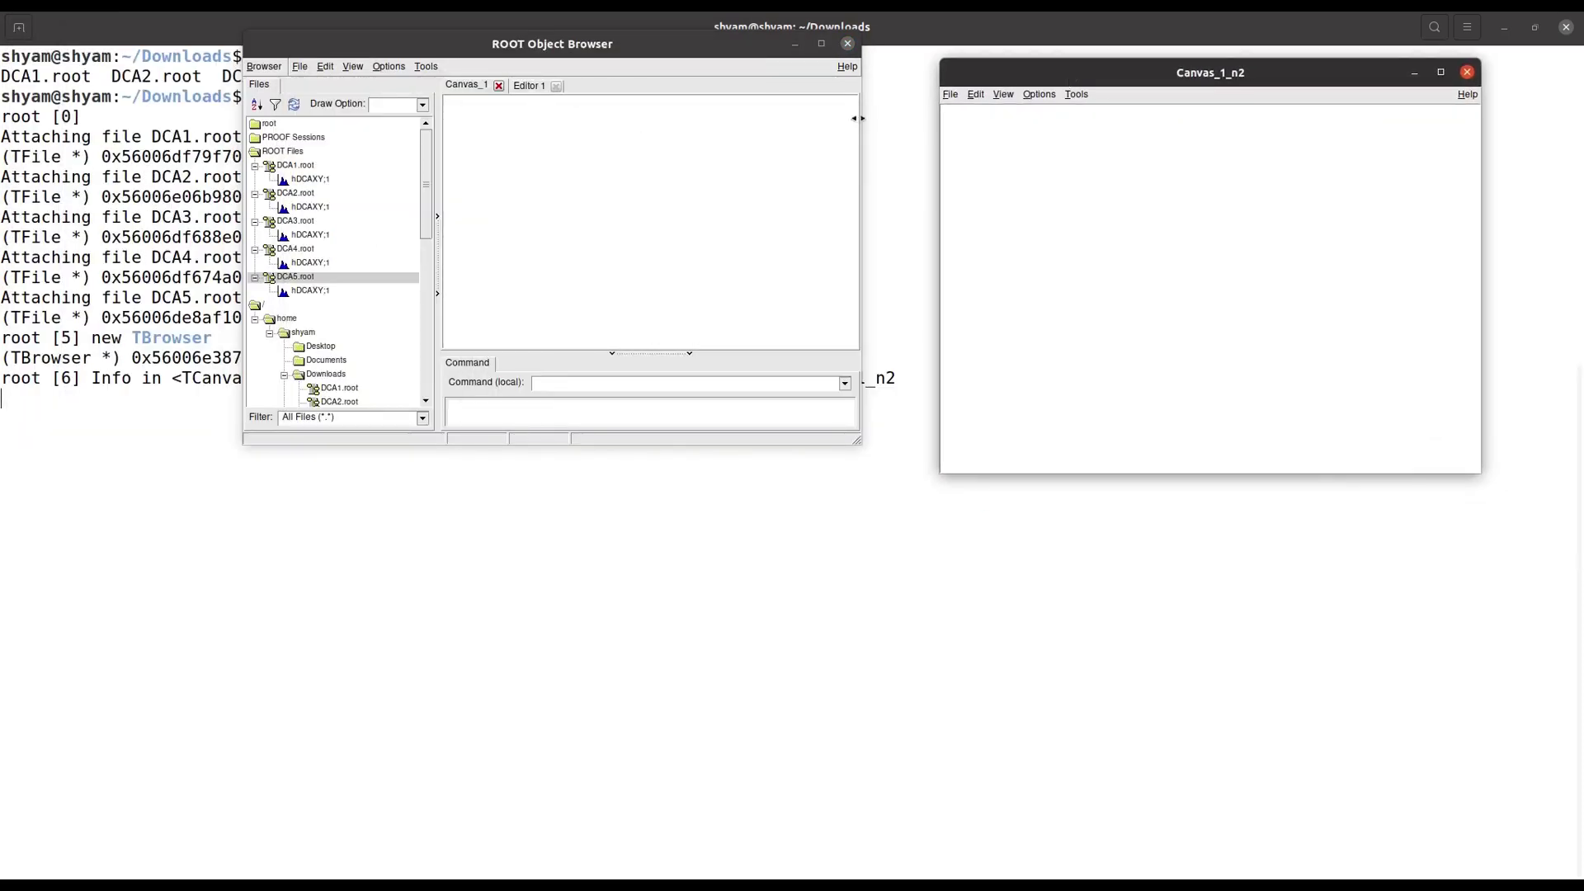
pyautogui.doubleClick(334, 180)
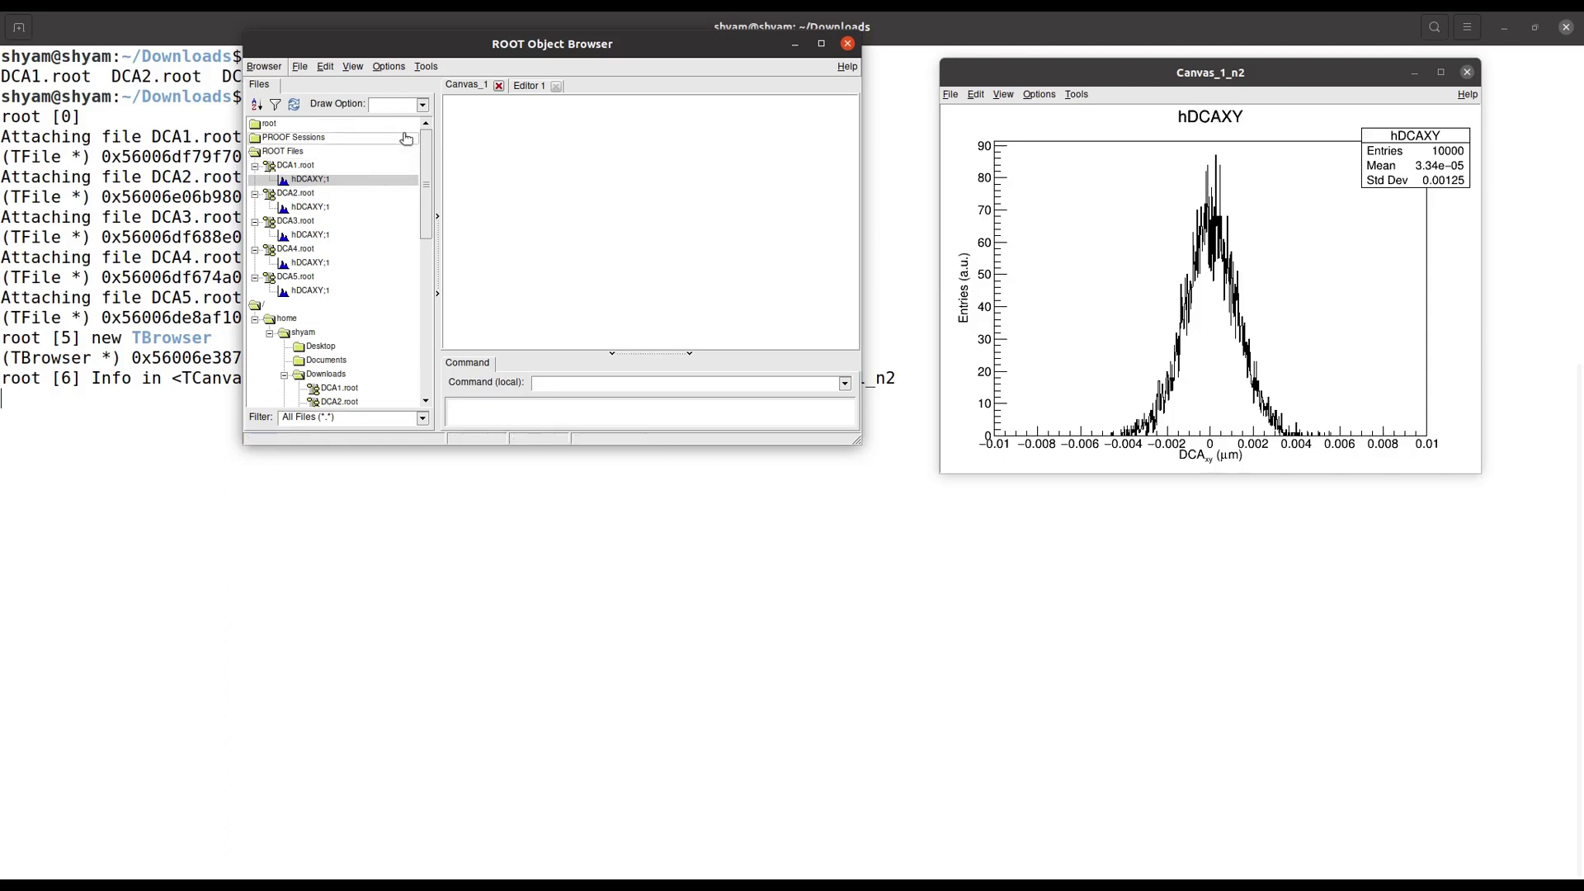
# Step: Create a second canvas below the browser and draw the hDCAXY histogram of DCA2.root with the text draw option
pyautogui.click(299, 66)
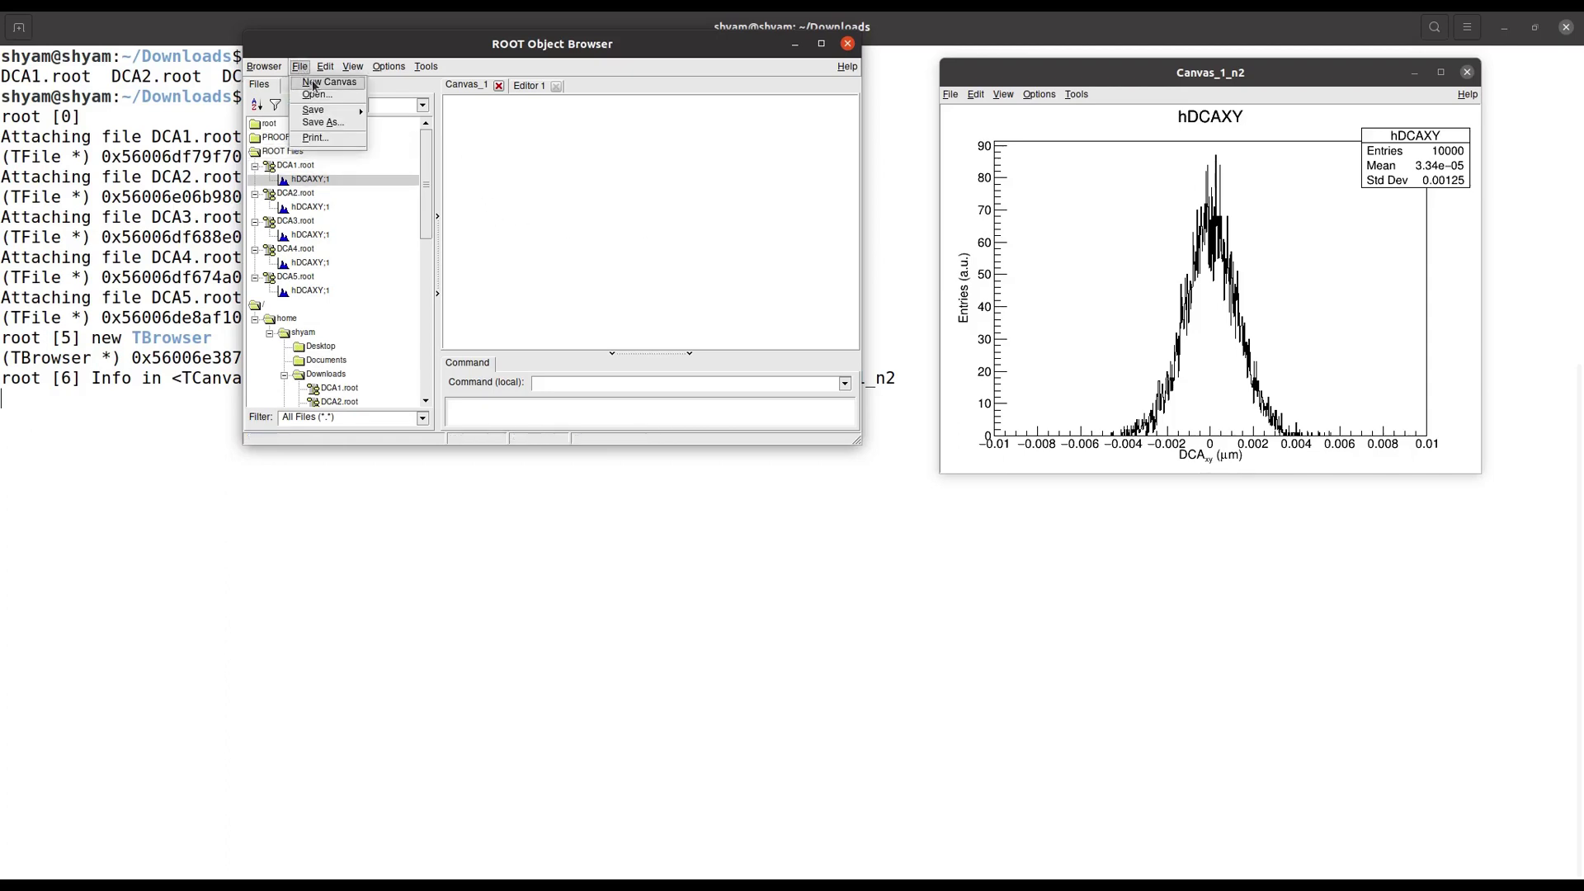
pyautogui.click(314, 83)
pyautogui.moveTo(348, 28); pyautogui.dragTo(372, 466)
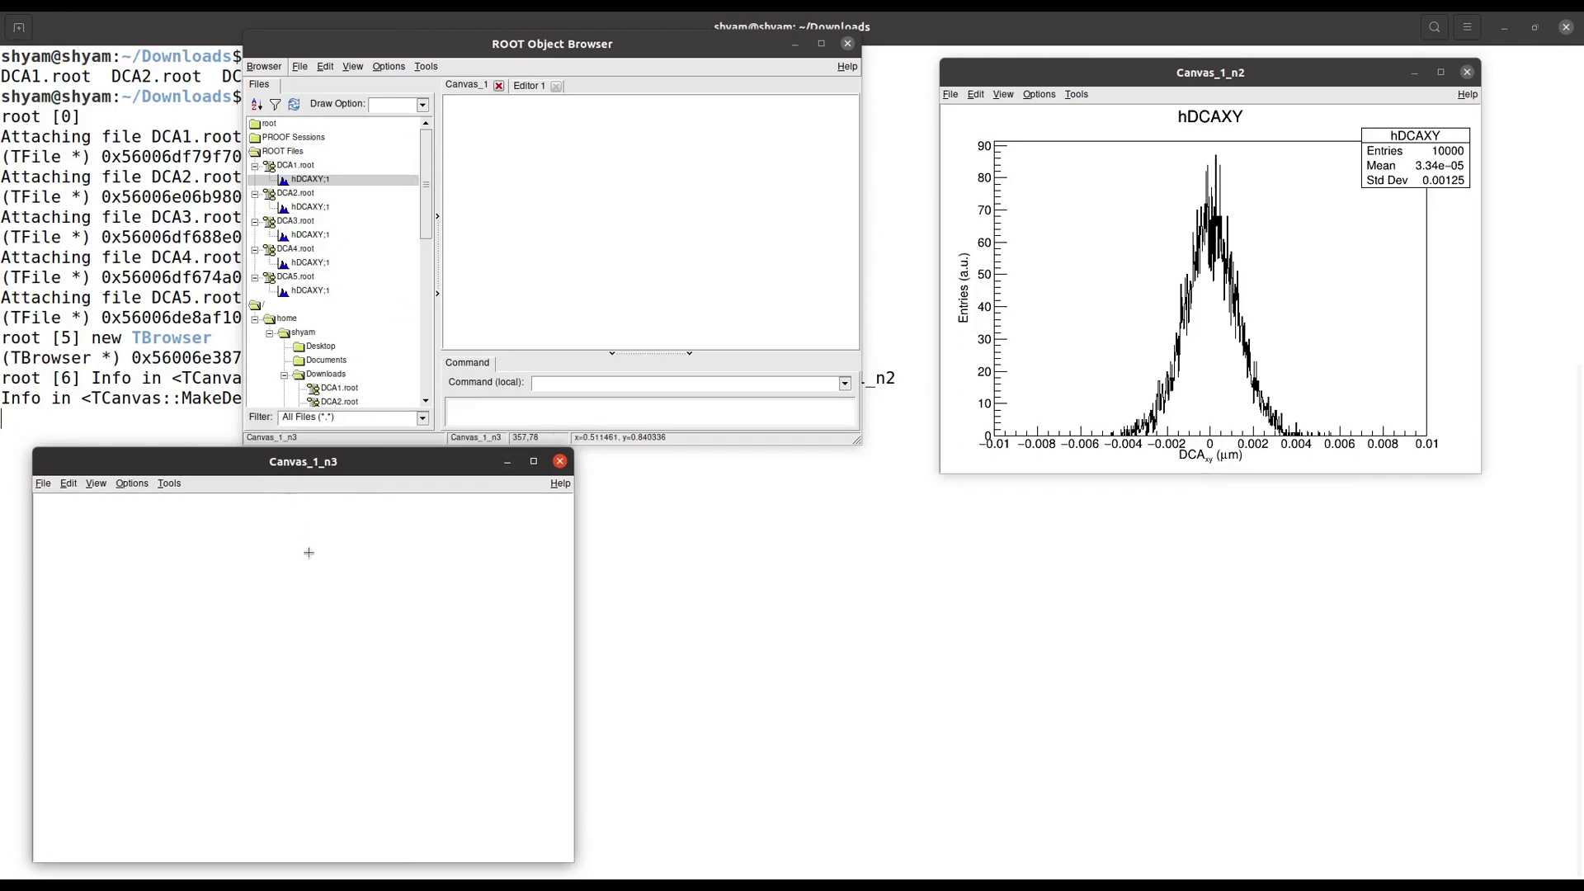
pyautogui.click(421, 102)
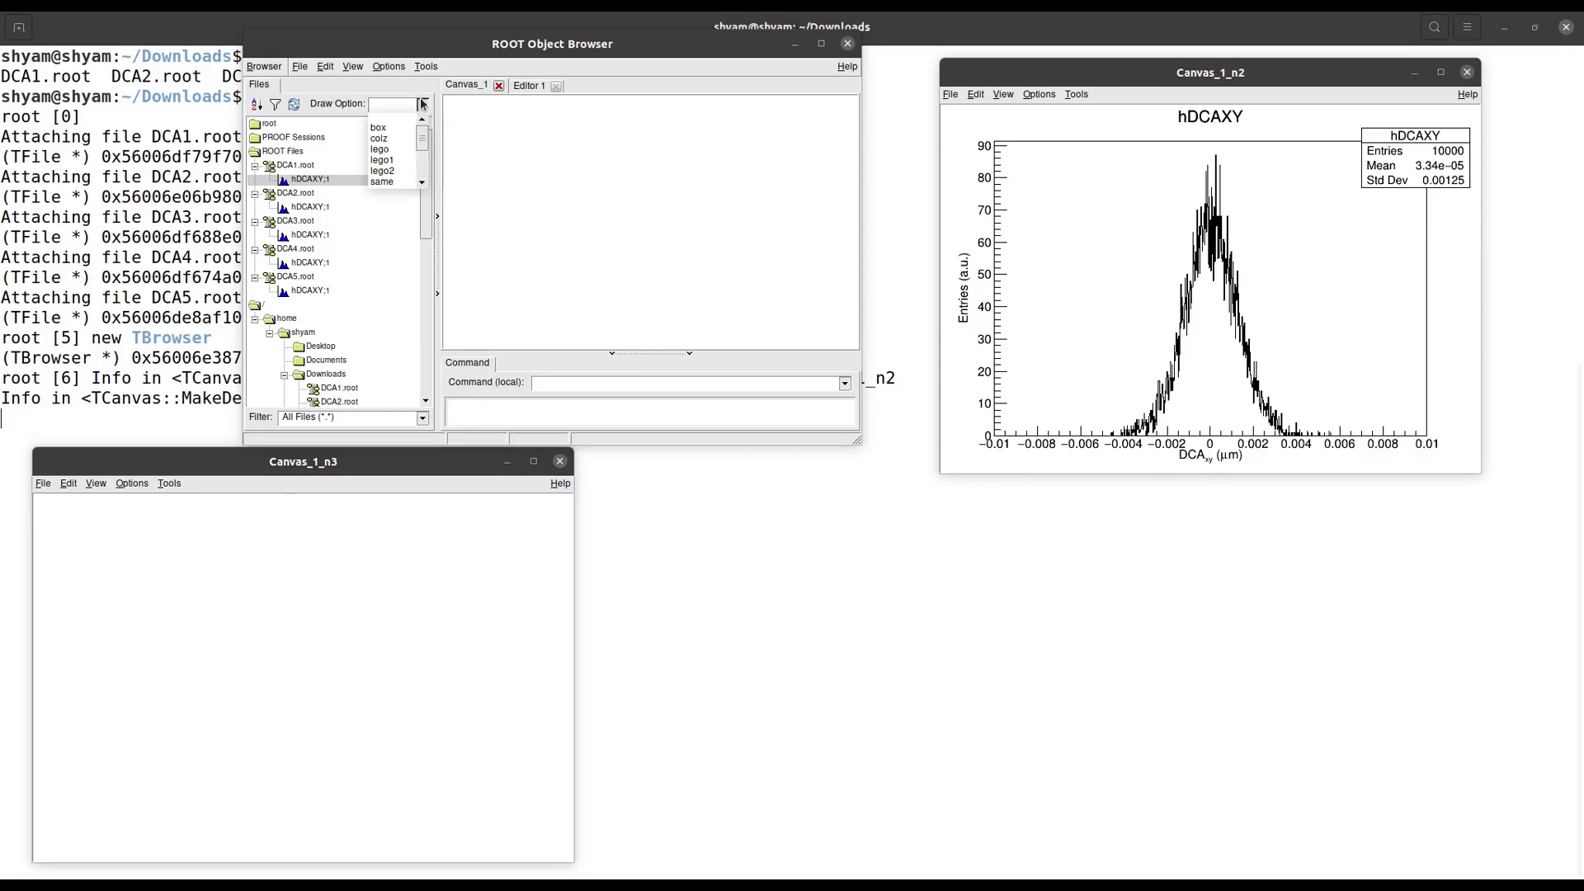
pyautogui.scroll(-5, 404, 165)
pyautogui.click(391, 185)
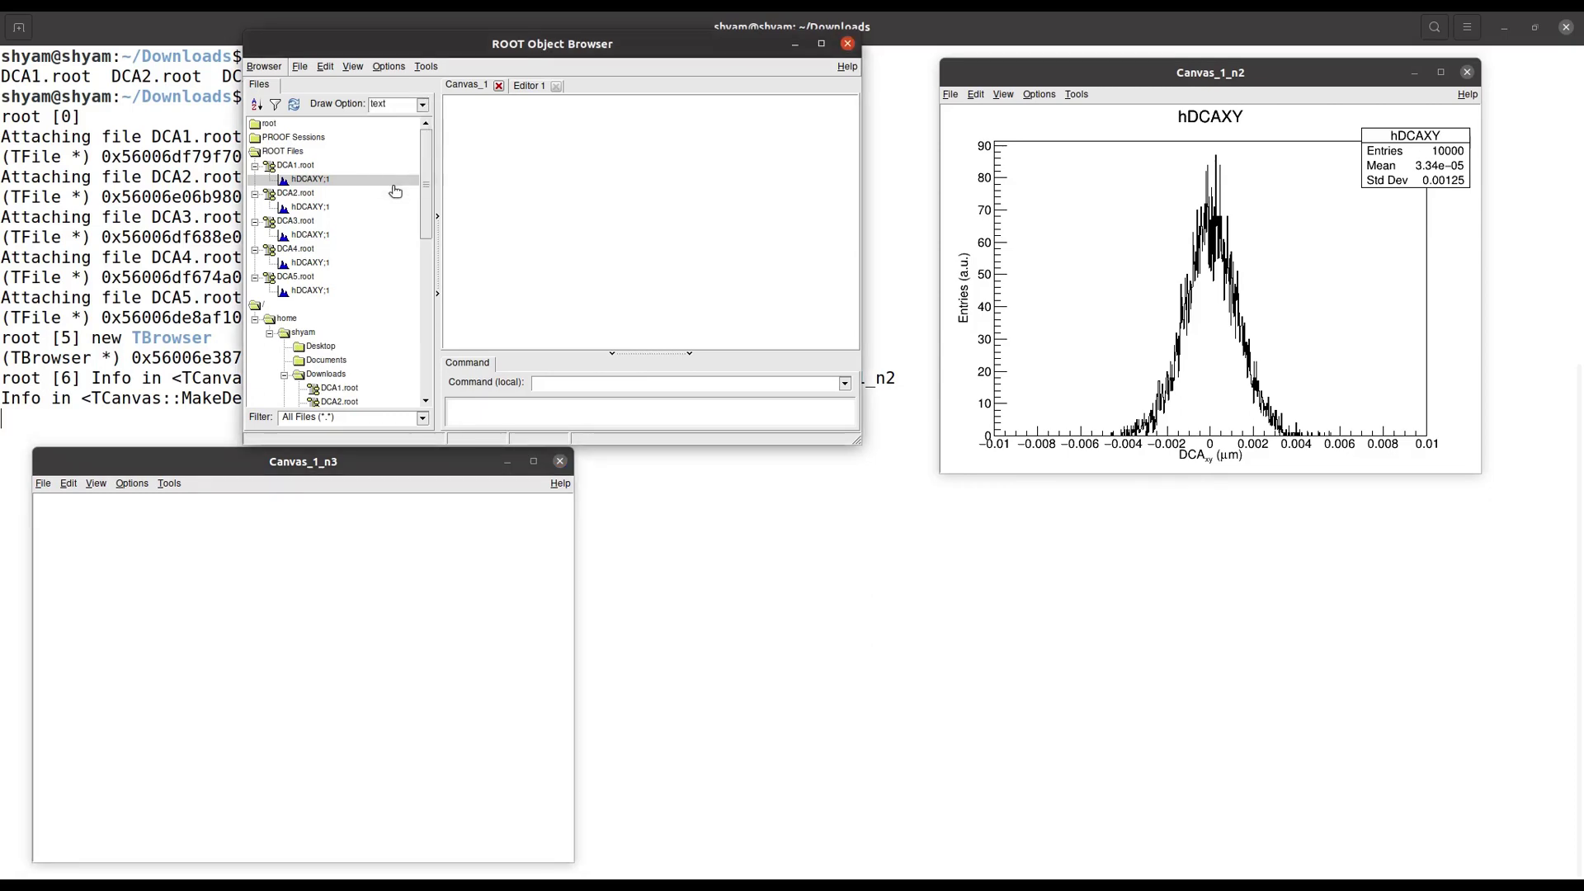
pyautogui.doubleClick(310, 208)
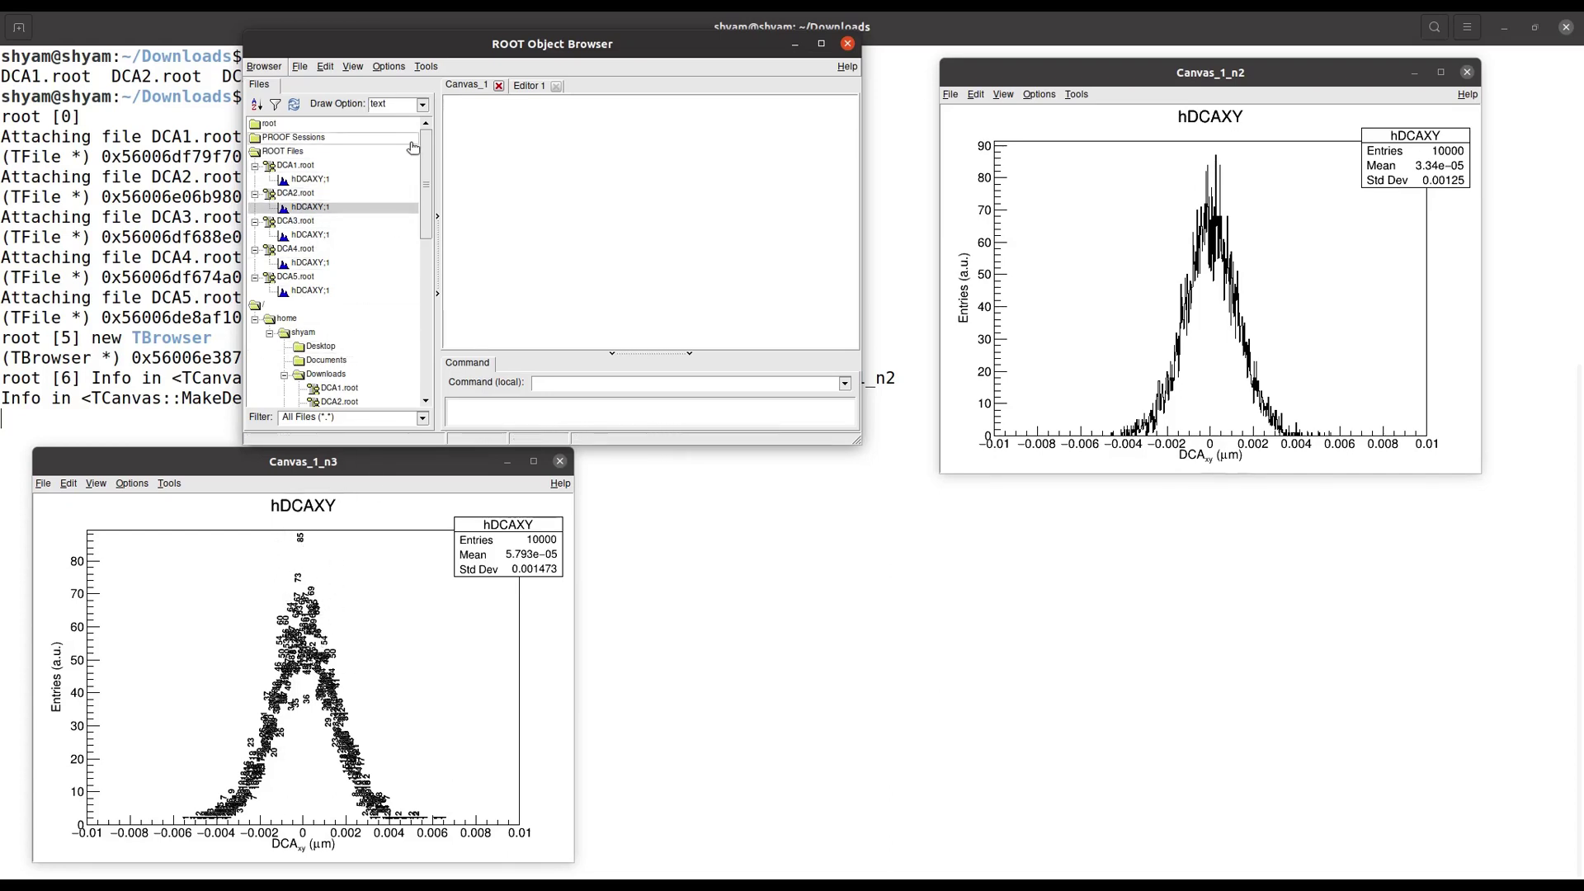
# Step: Create a third canvas beside the second one and draw the hDCAXY histogram of DCA3.root in it
pyautogui.click(300, 67)
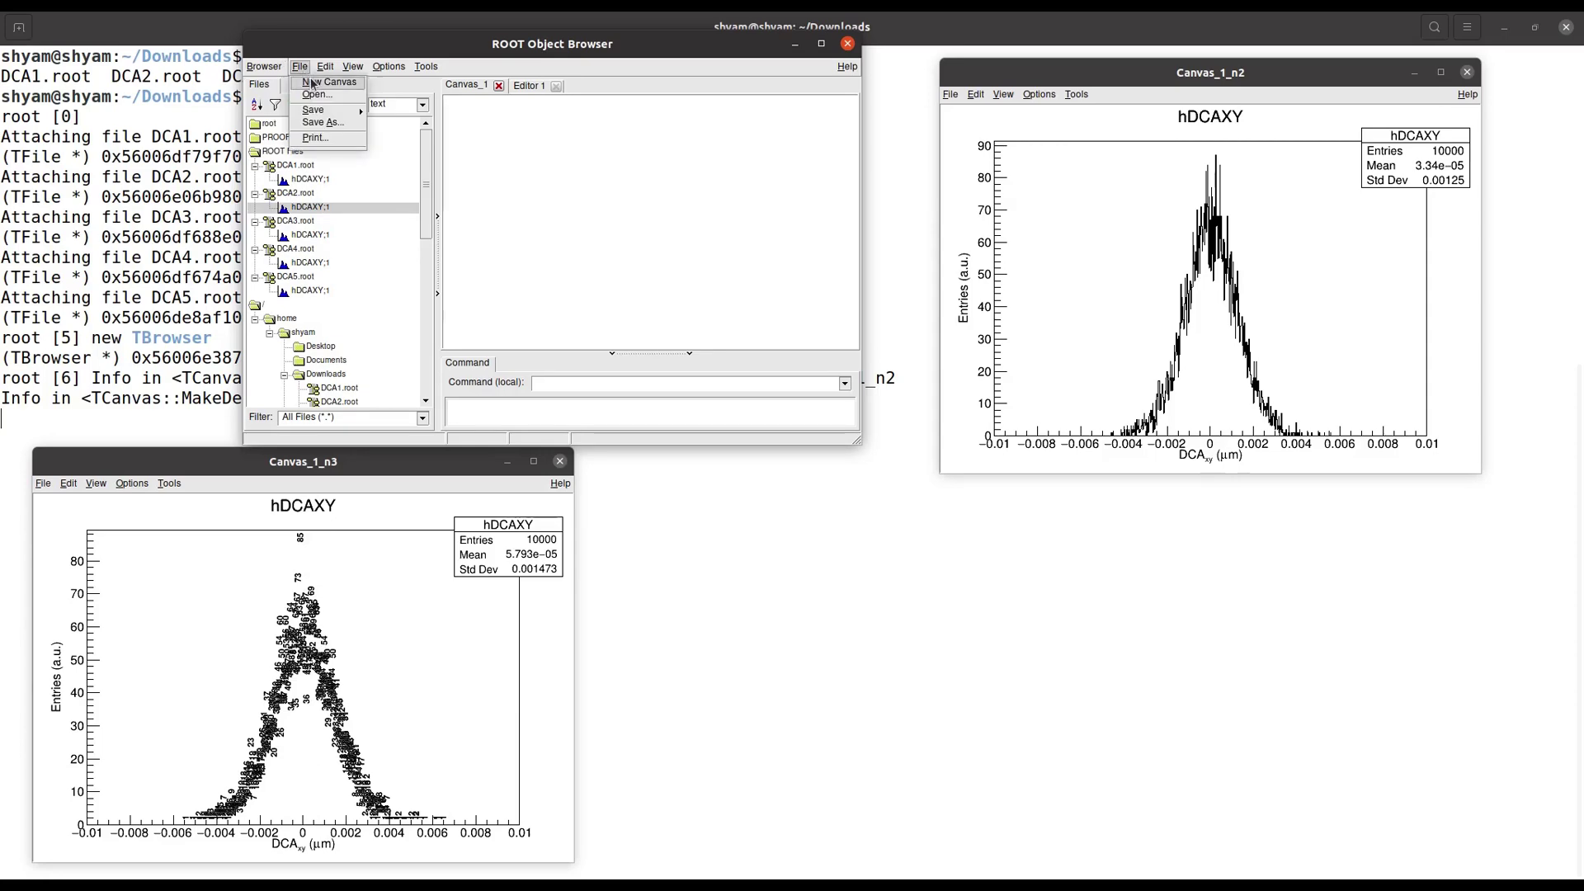
pyautogui.click(312, 83)
pyautogui.moveTo(321, 21); pyautogui.dragTo(922, 491)
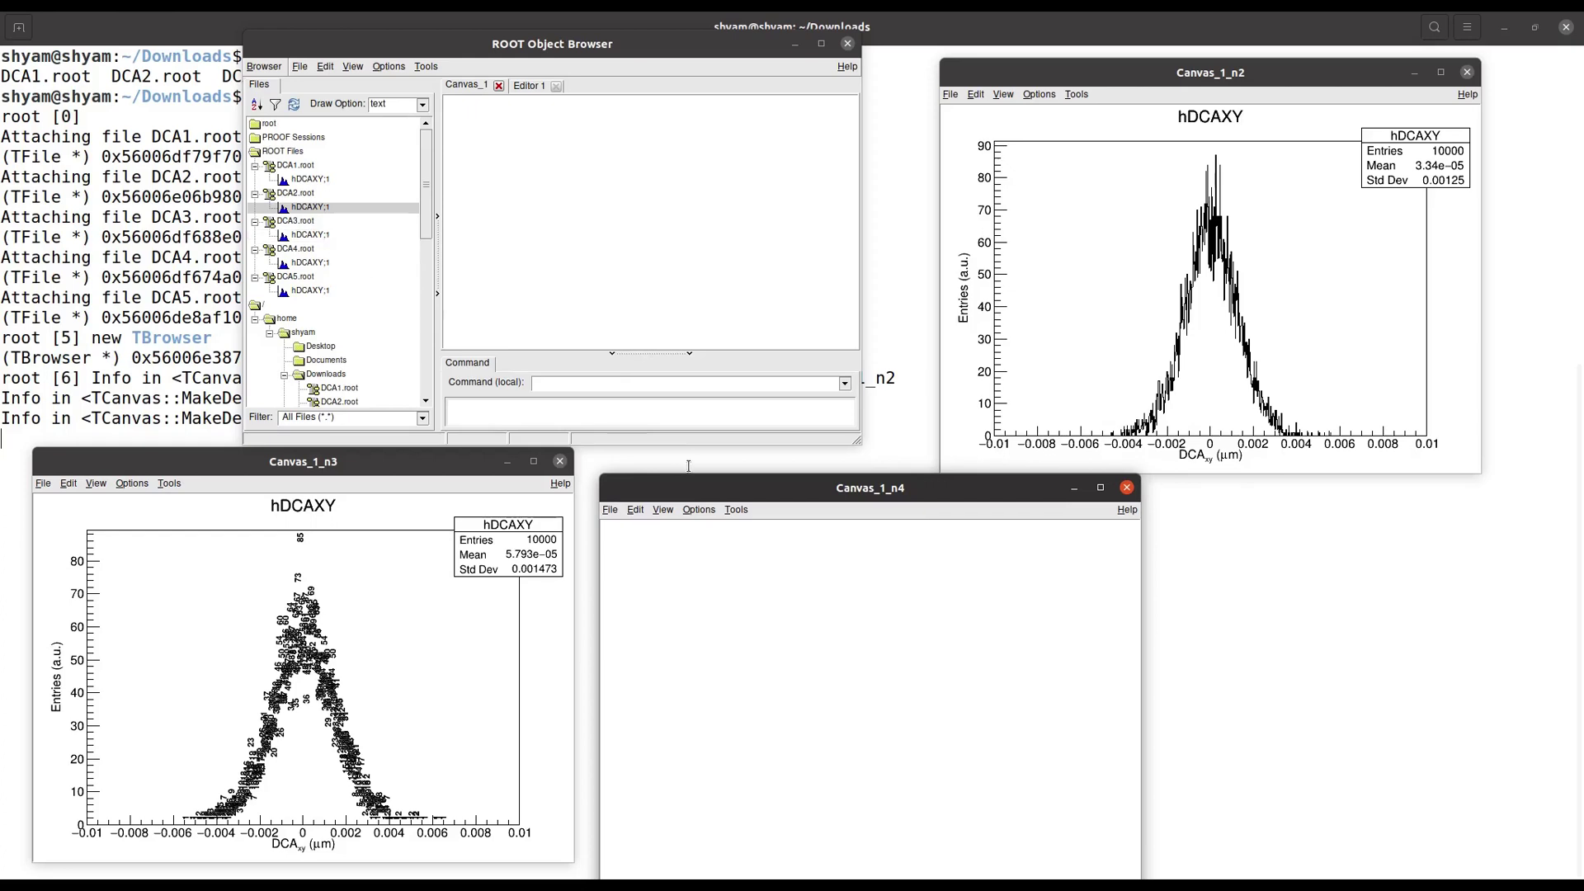
pyautogui.moveTo(808, 500); pyautogui.dragTo(807, 488)
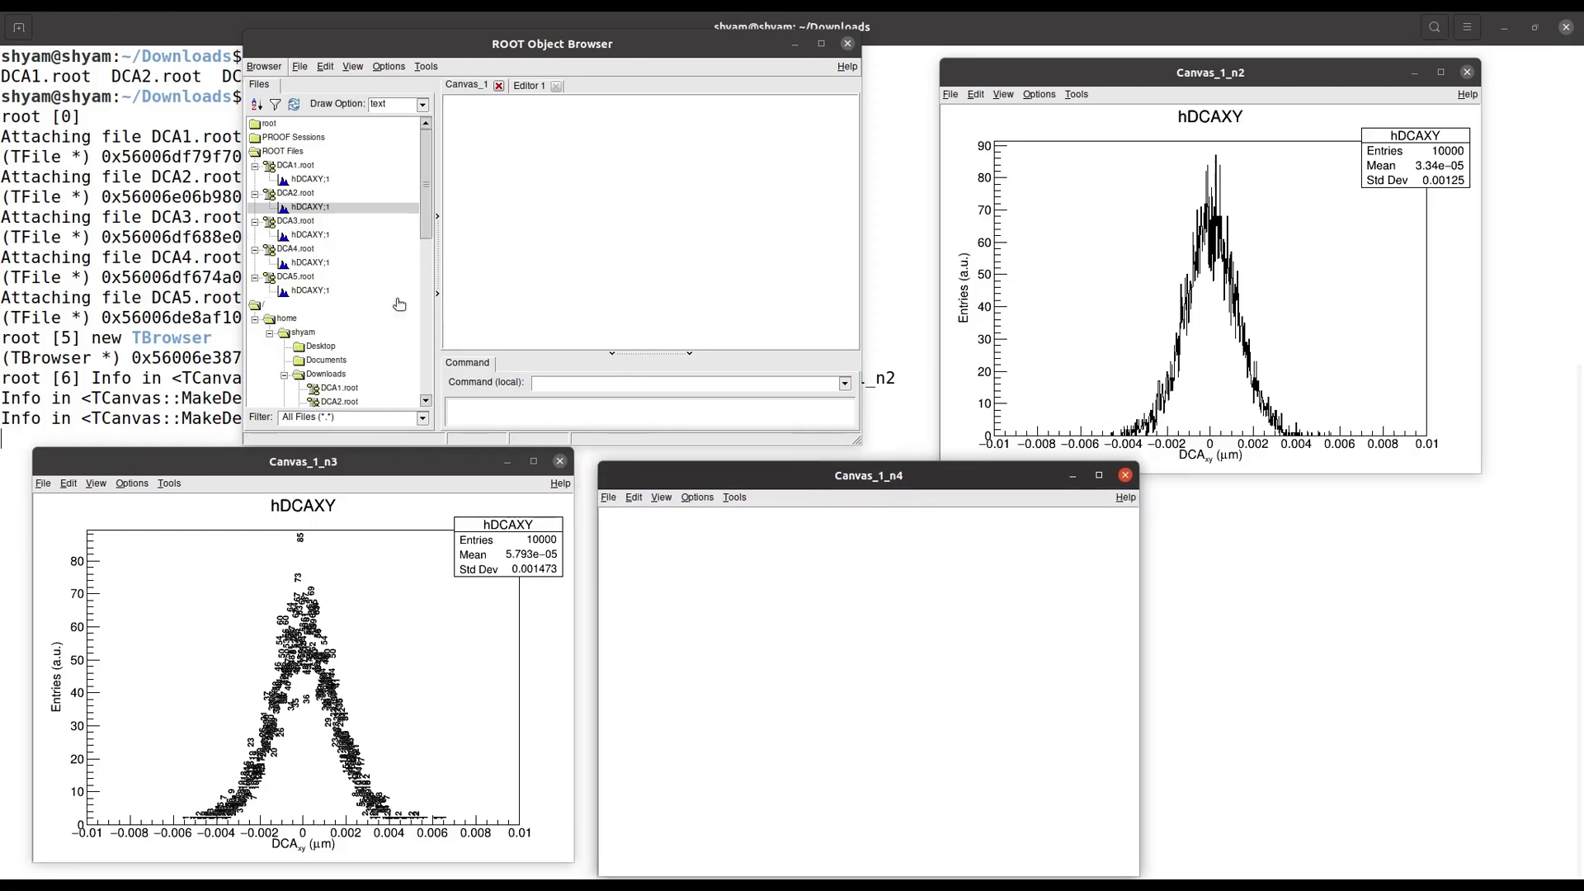
pyautogui.doubleClick(311, 236)
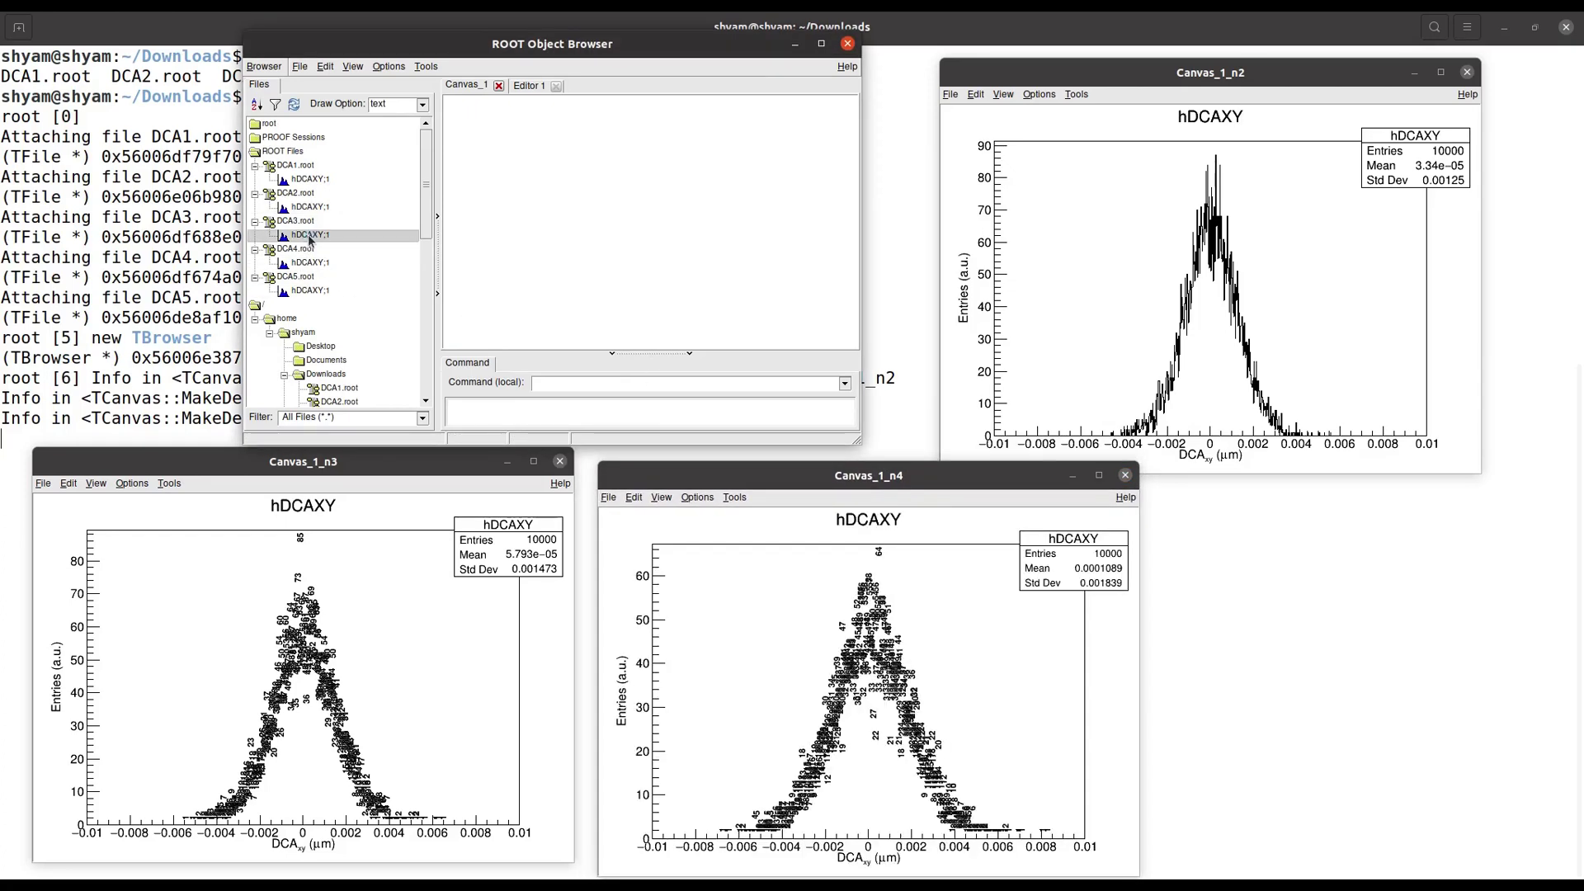
# Step: Reset the draw option to blank and redraw the DCA3.root histogram
pyautogui.click(423, 104)
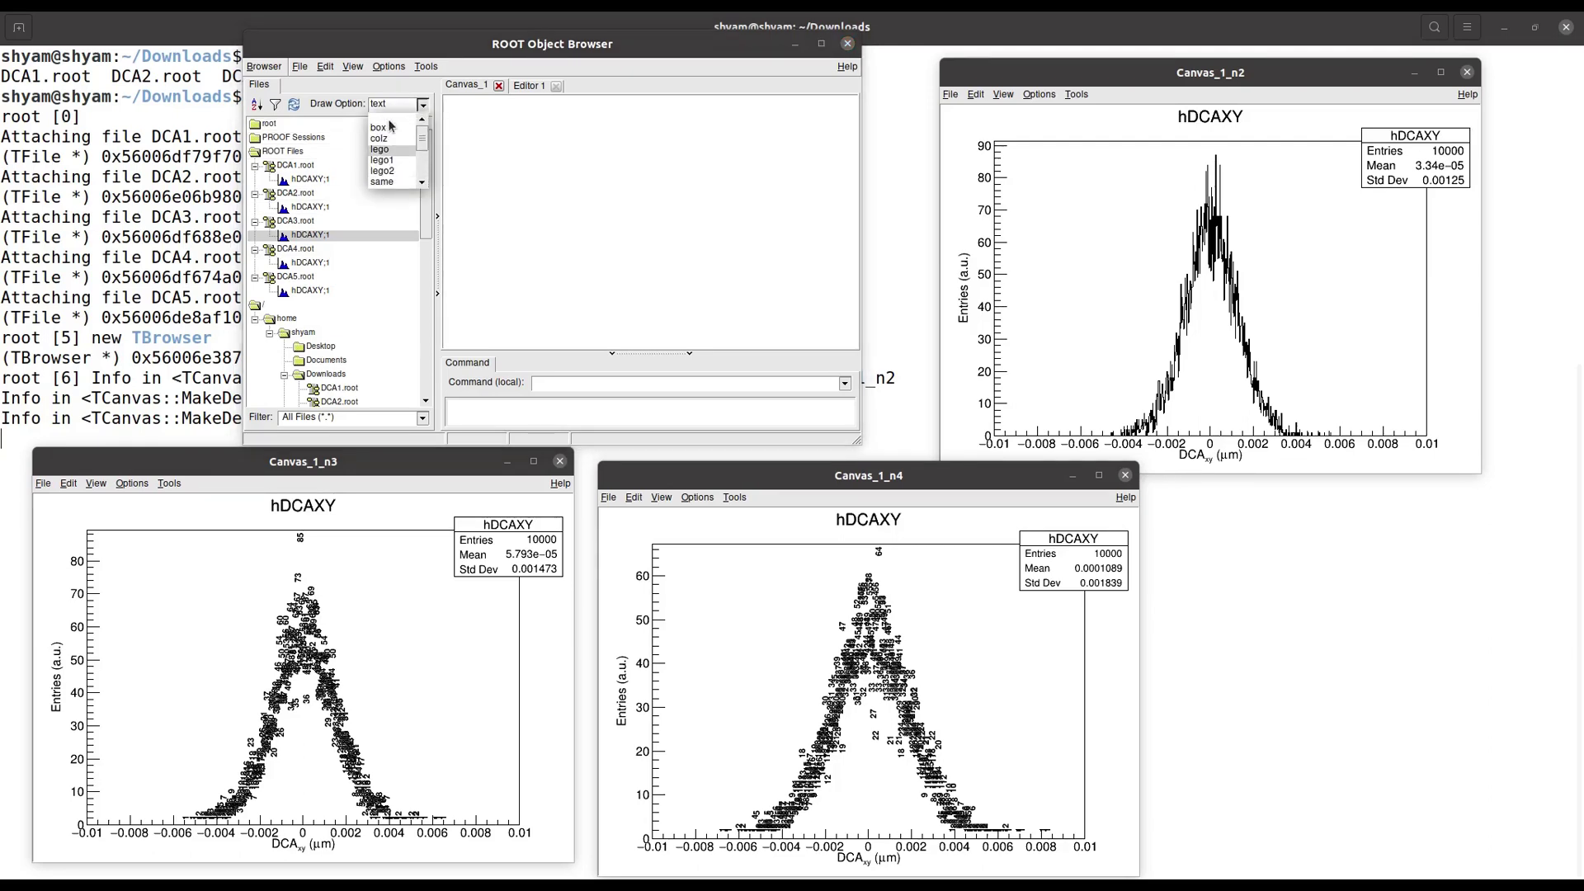
pyautogui.click(387, 124)
pyautogui.doubleClick(318, 237)
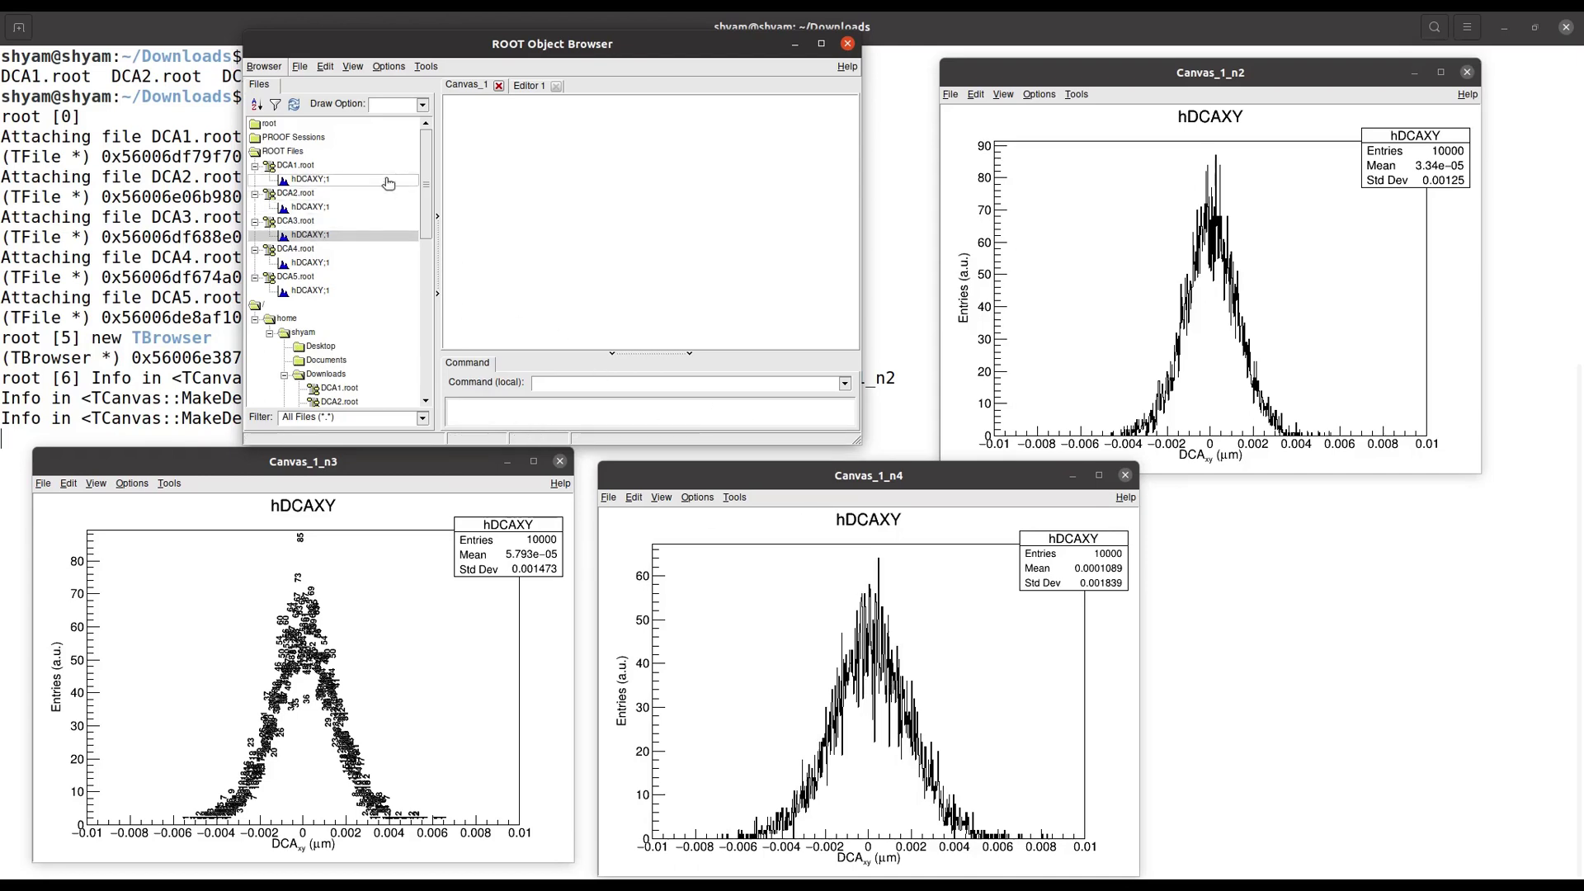
# Step: Create a fourth canvas, arrange it beside the third, and draw the DCA4.root and DCA5.root histograms in it one after the other
pyautogui.click(302, 67)
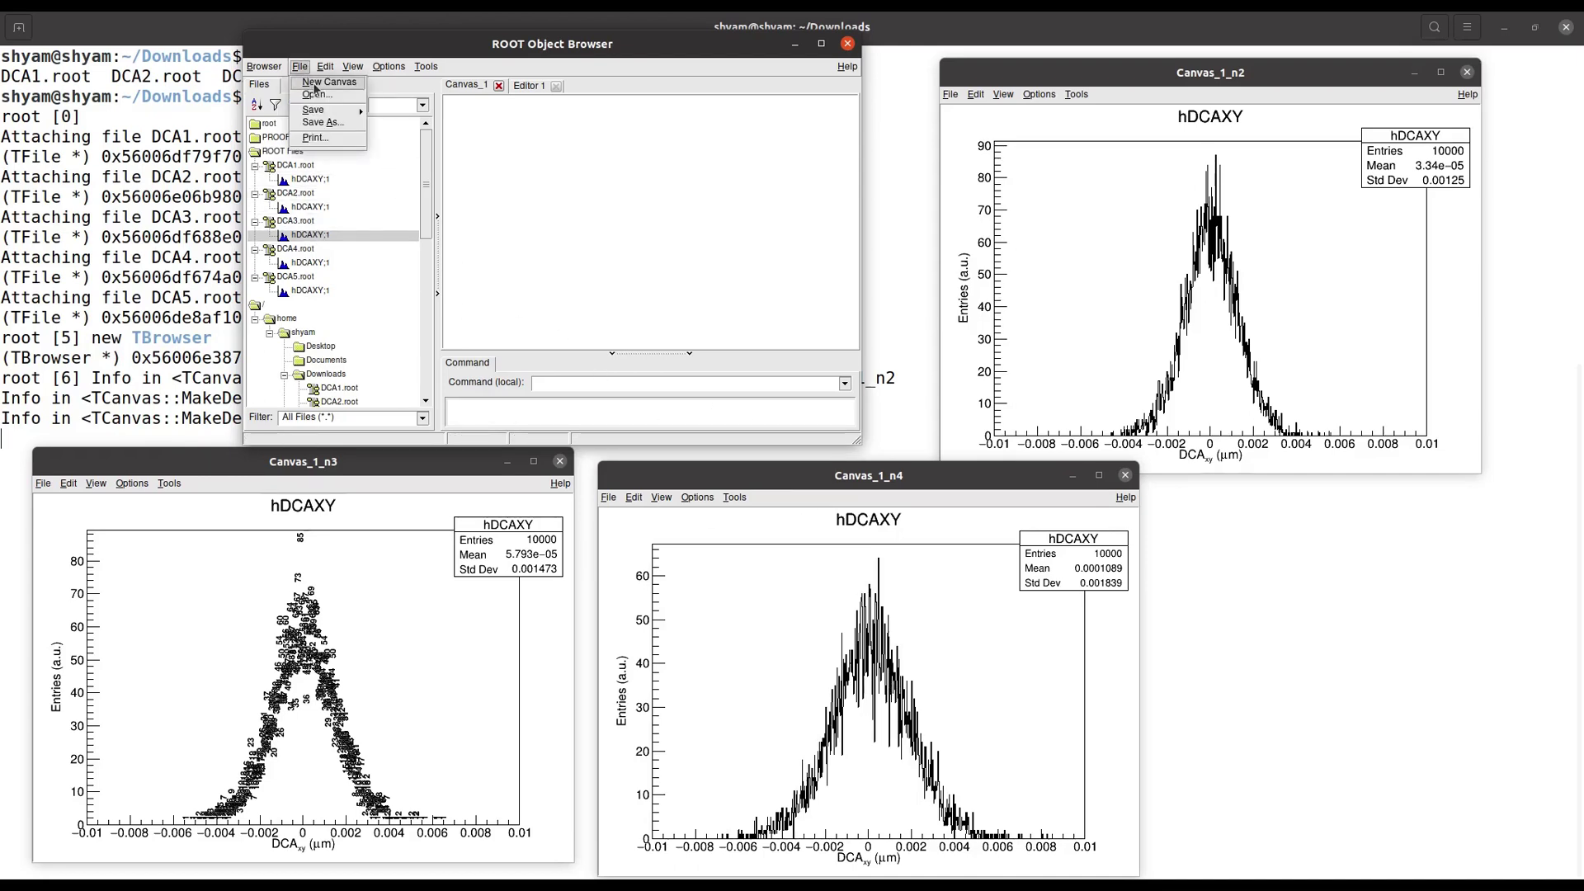
pyautogui.click(315, 88)
pyautogui.moveTo(361, 34); pyautogui.dragTo(1391, 482)
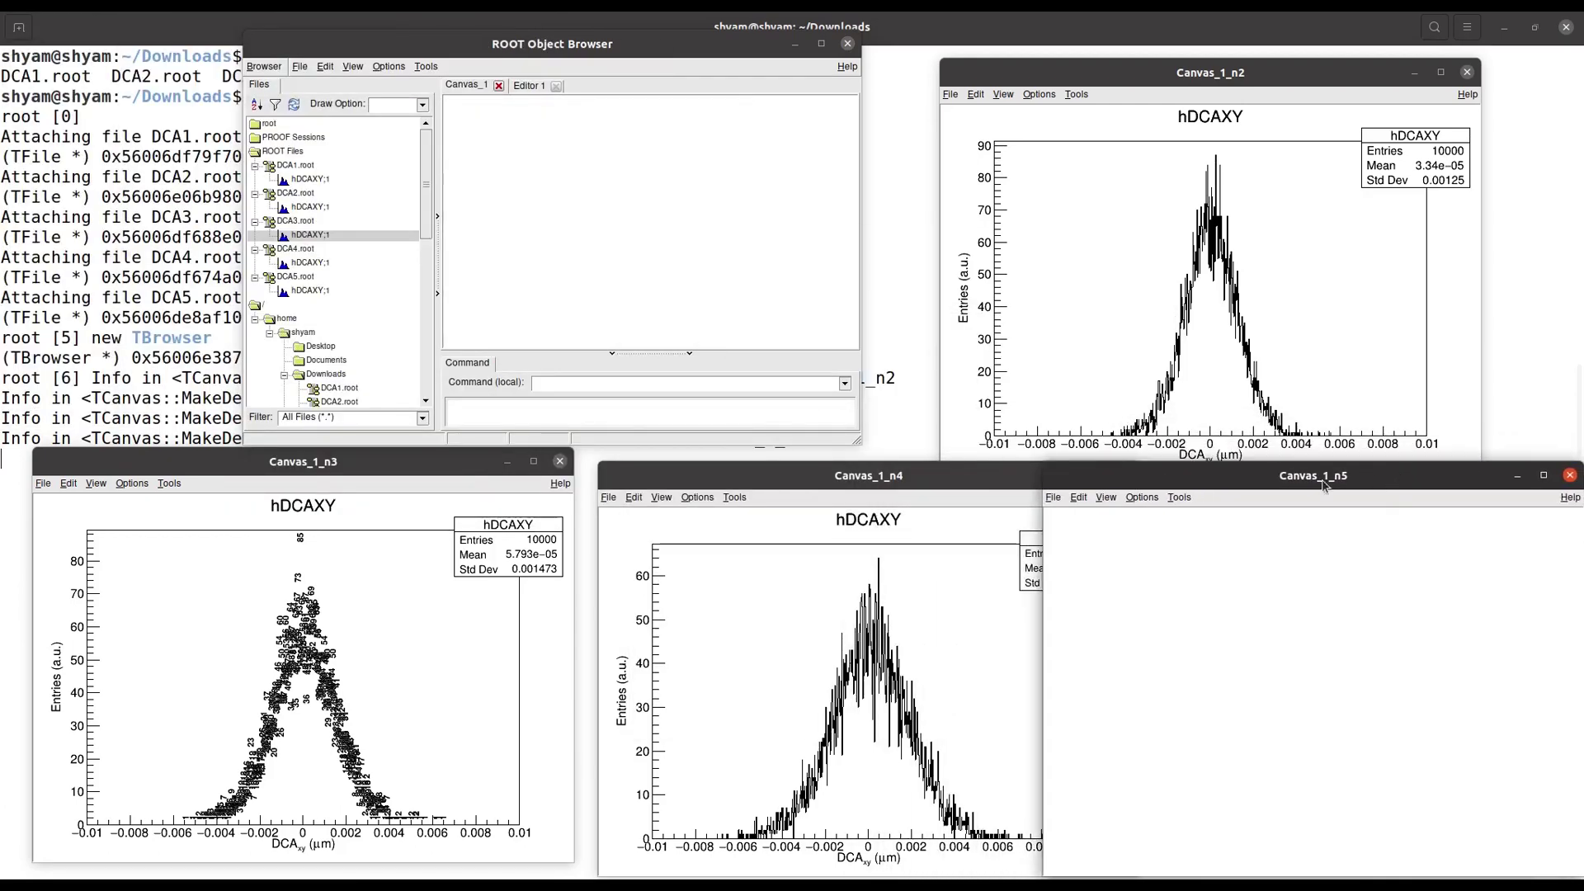
pyautogui.moveTo(898, 474); pyautogui.dragTo(806, 467)
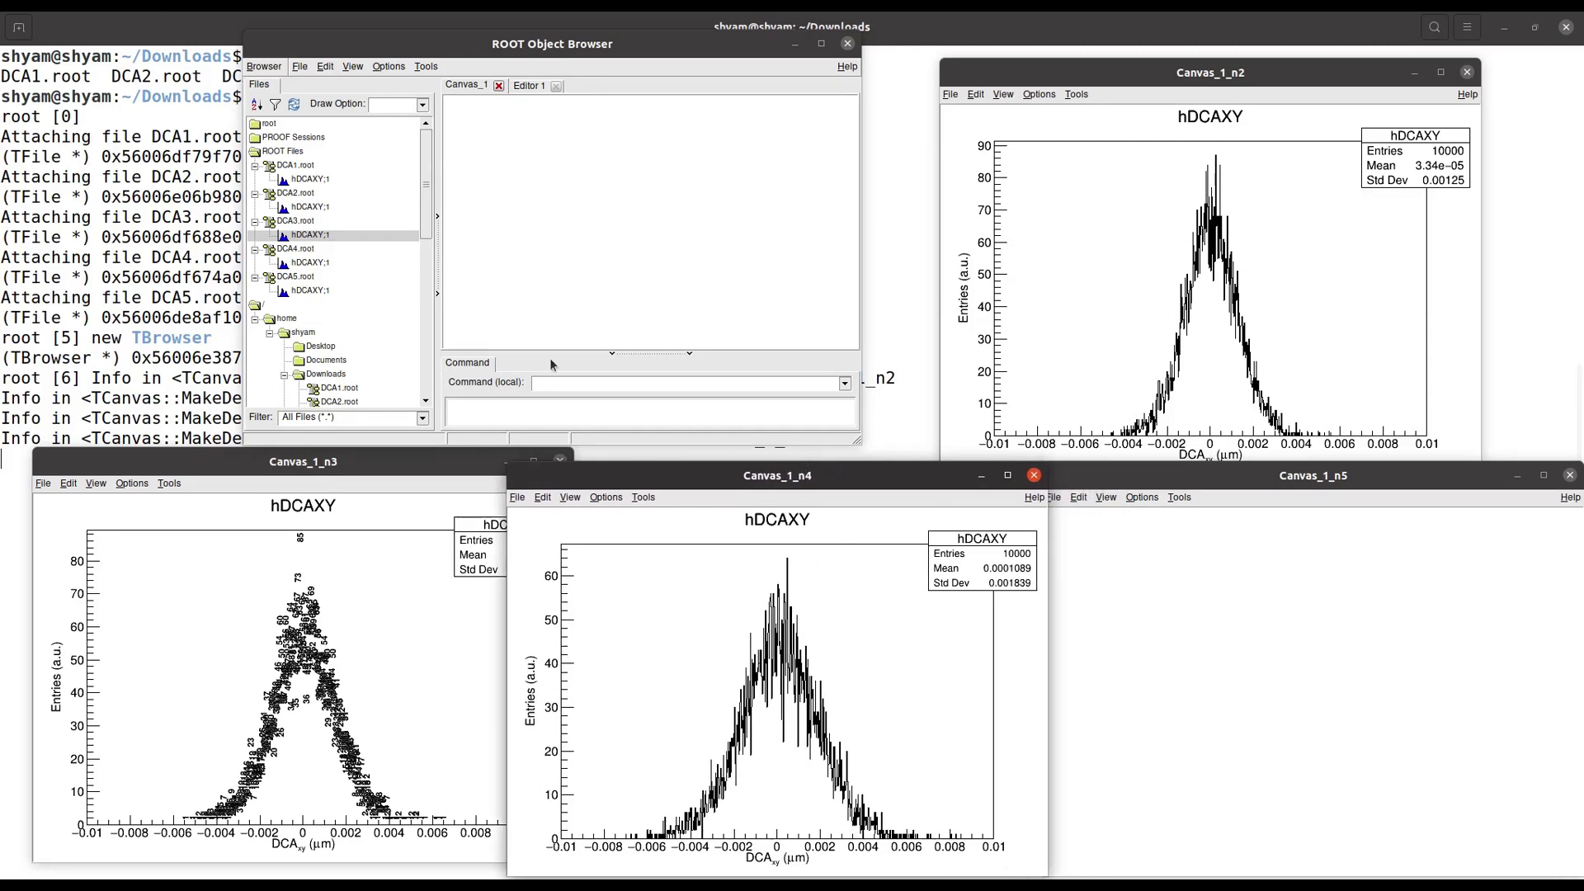
pyautogui.doubleClick(321, 261)
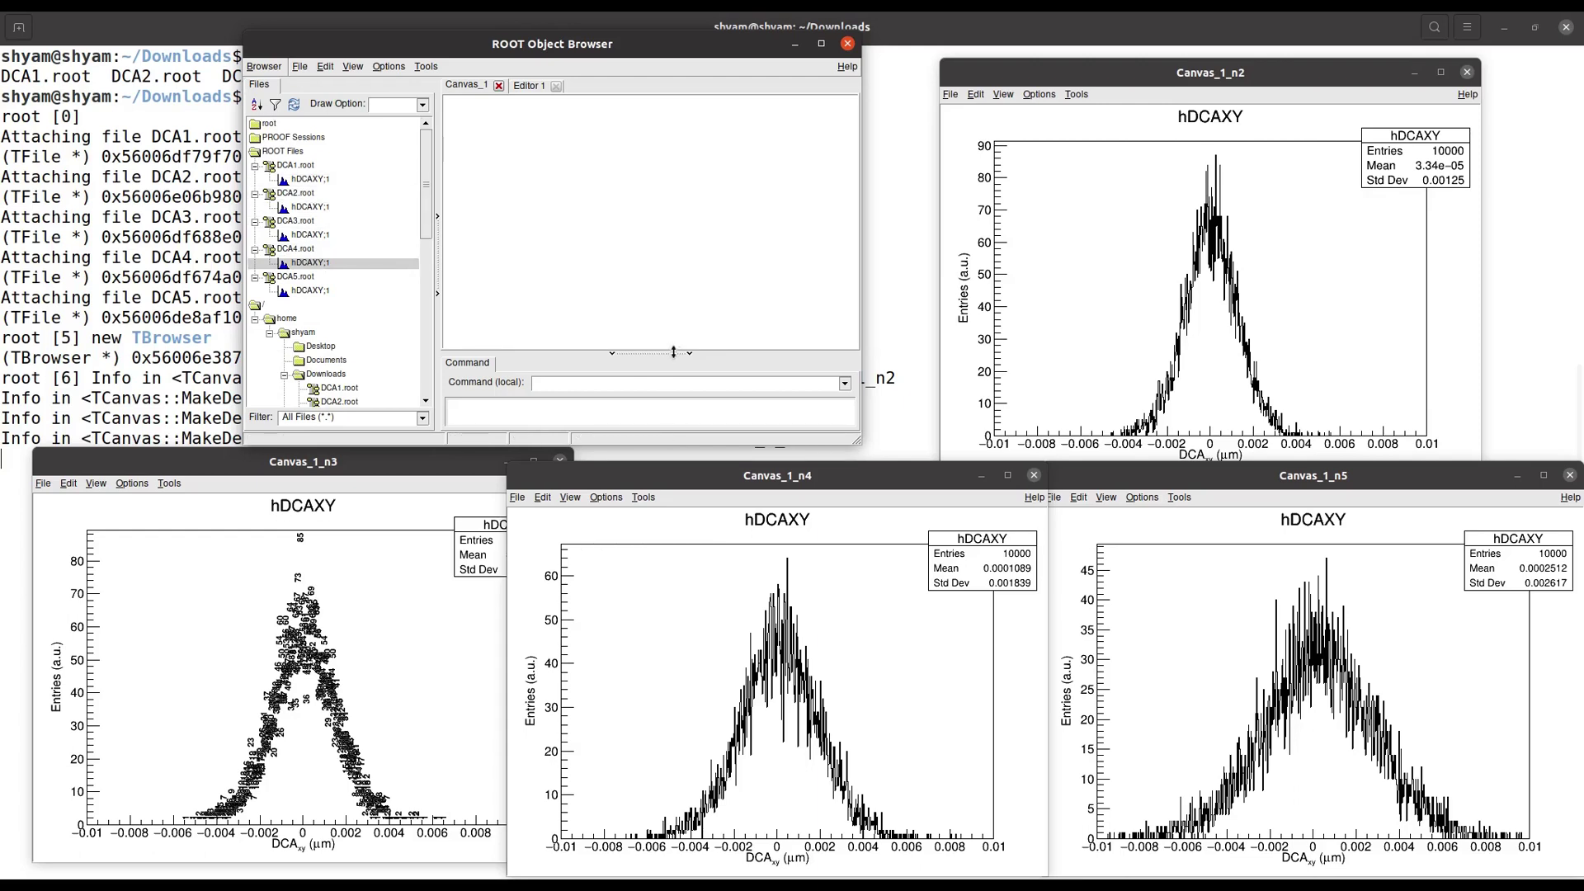
pyautogui.doubleClick(327, 294)
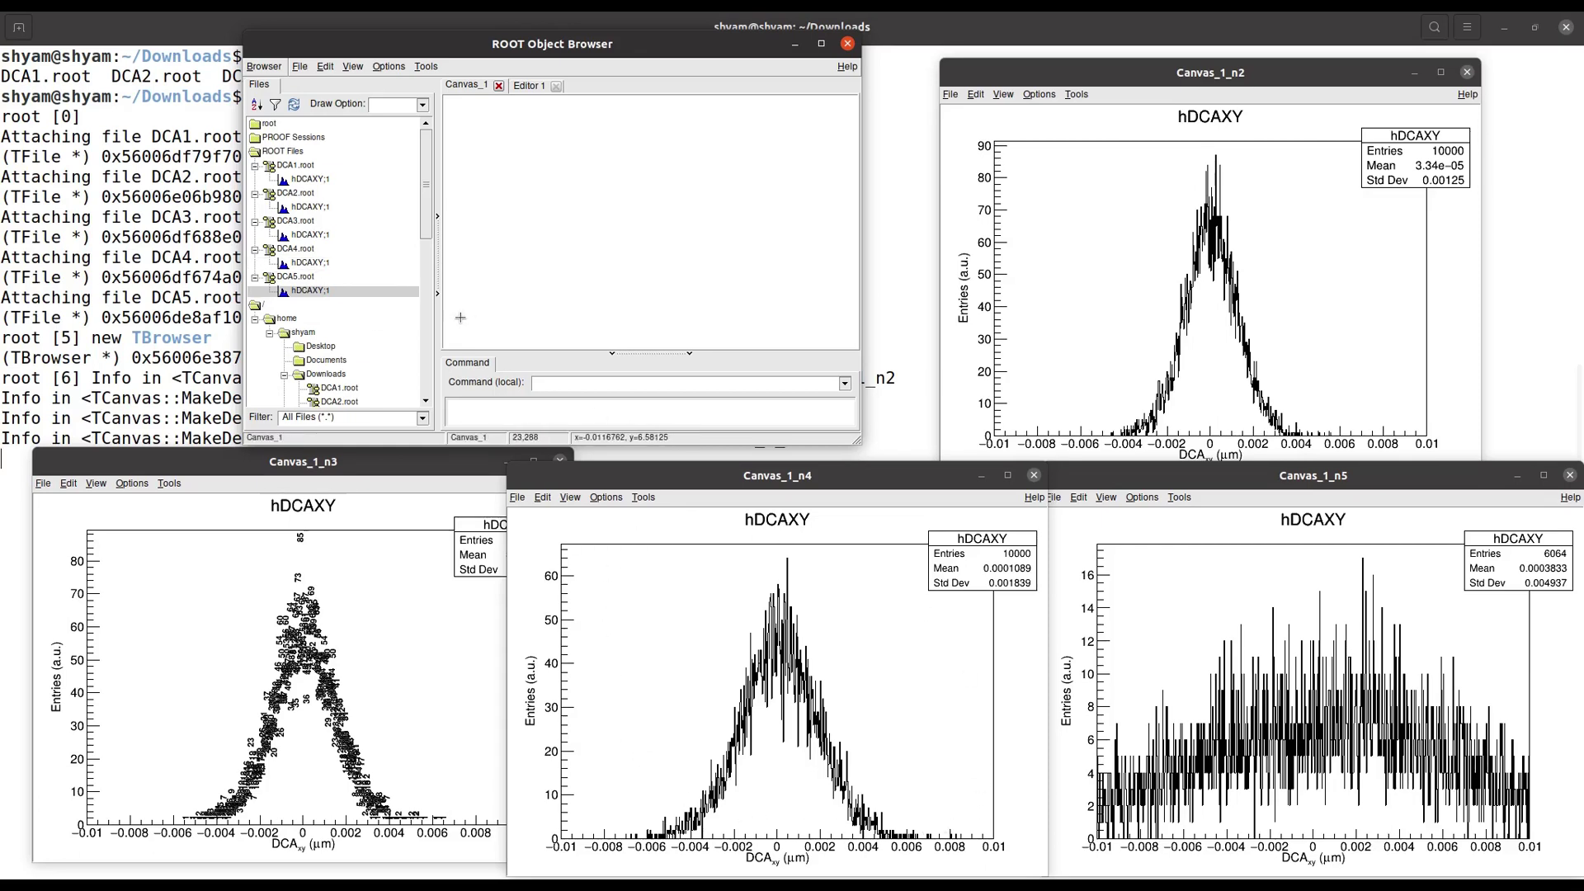
# Step: Close all four separate histogram canvases, keeping only the object browser open
pyautogui.click(1034, 476)
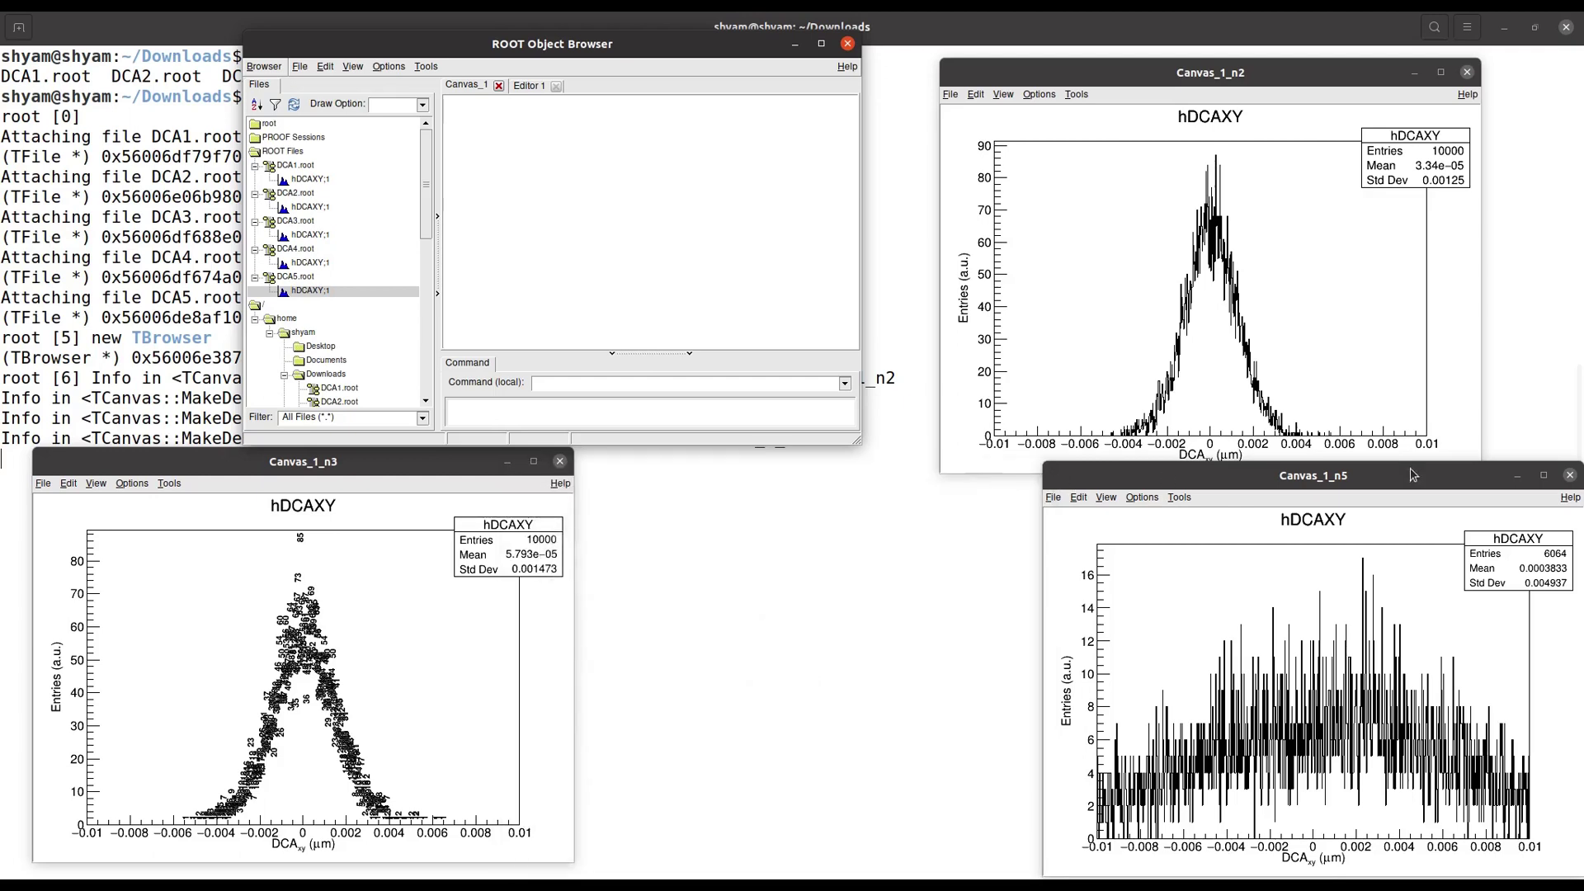
pyautogui.click(1570, 476)
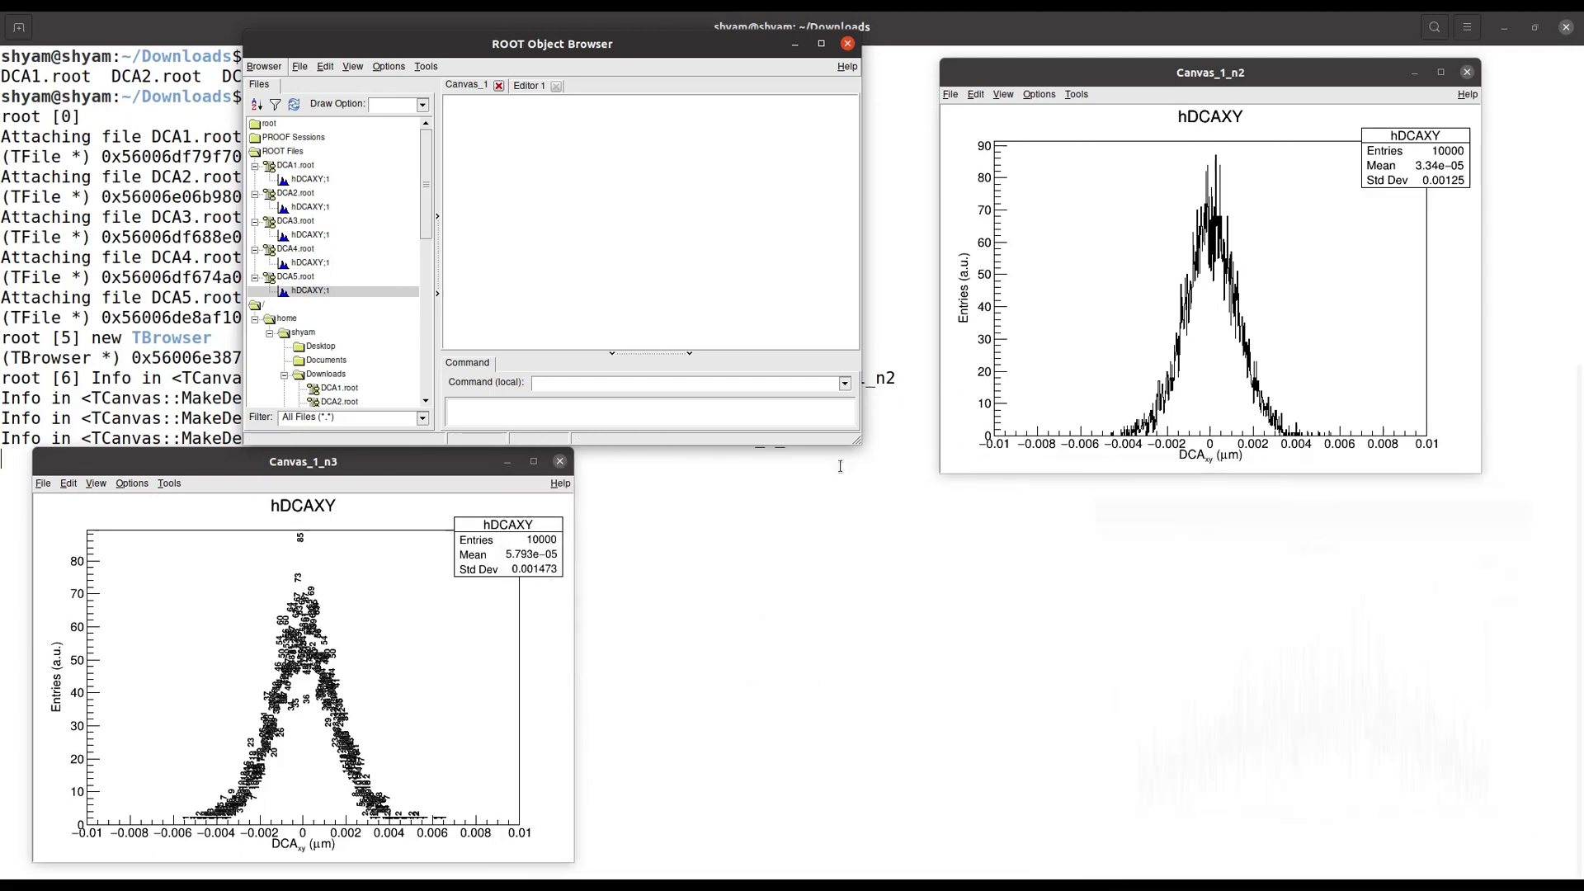
pyautogui.click(560, 462)
pyautogui.click(1467, 73)
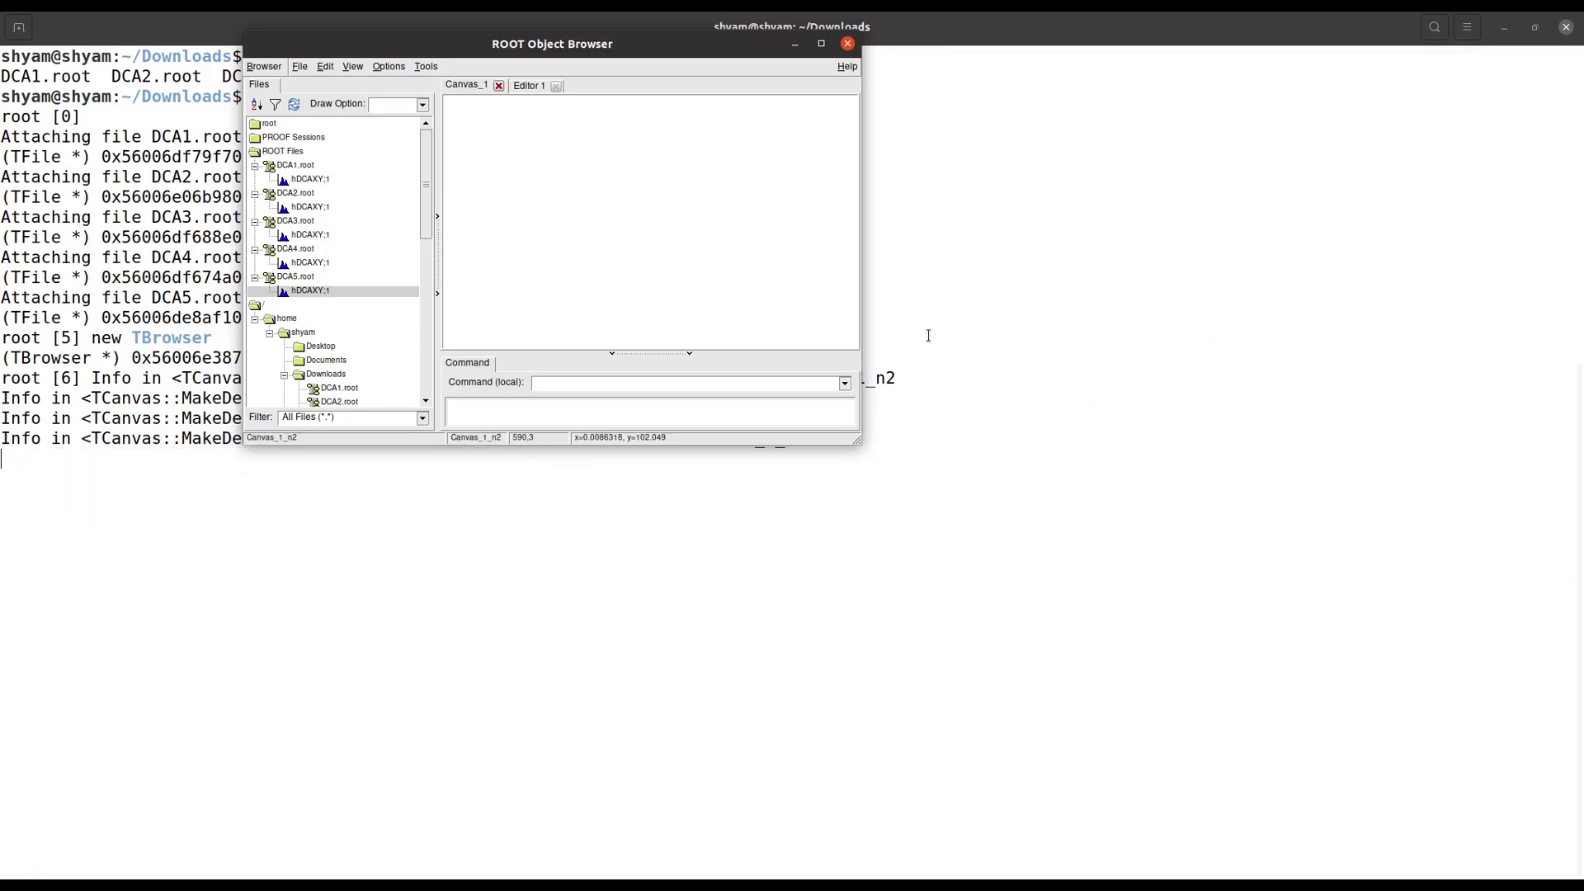
# Step: Create a new canvas, place it beside the object browser and enlarge it
pyautogui.click(300, 67)
pyautogui.click(312, 85)
pyautogui.moveTo(384, 33); pyautogui.dragTo(1322, 66)
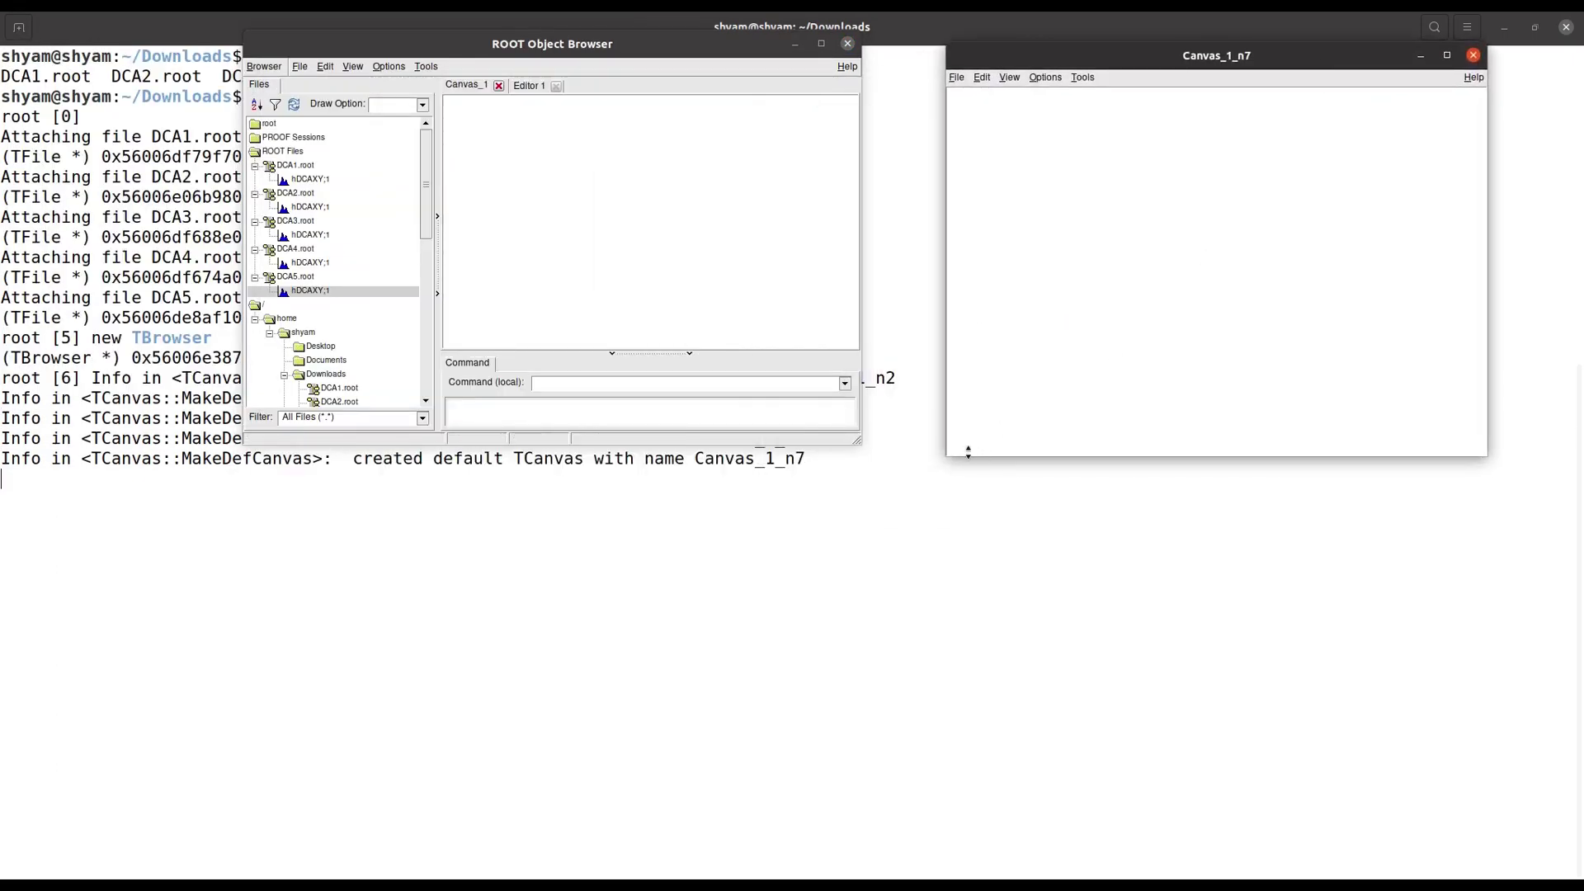
pyautogui.moveTo(949, 458); pyautogui.dragTo(905, 661)
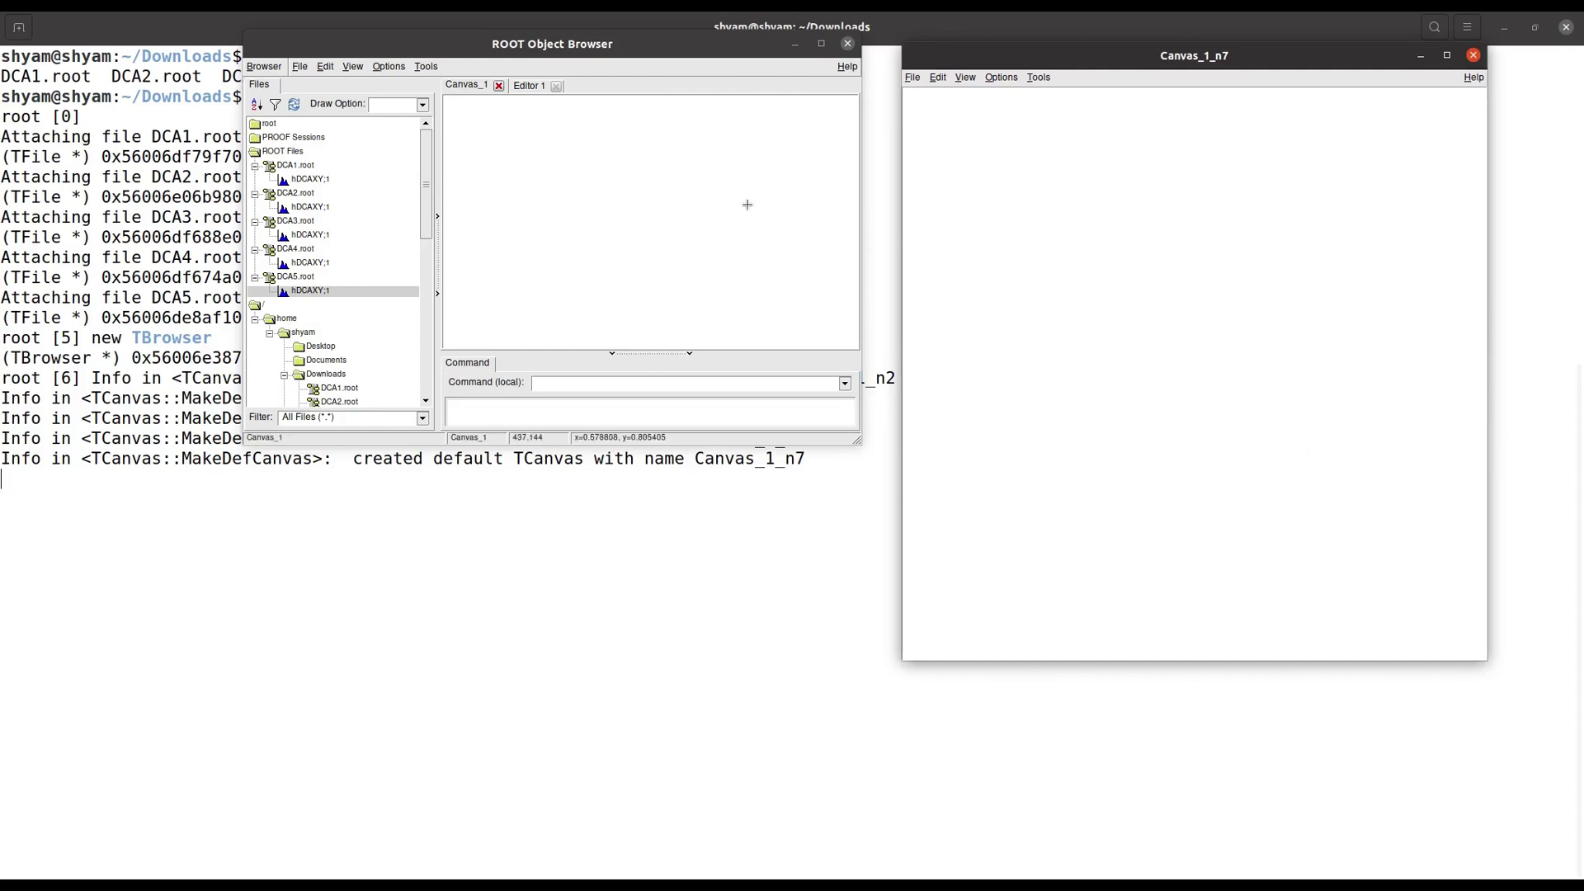
# Step: Set the draw option to same, widen the canvas, and draw the hDCAXY histogram of DCA1.root in it
pyautogui.click(423, 105)
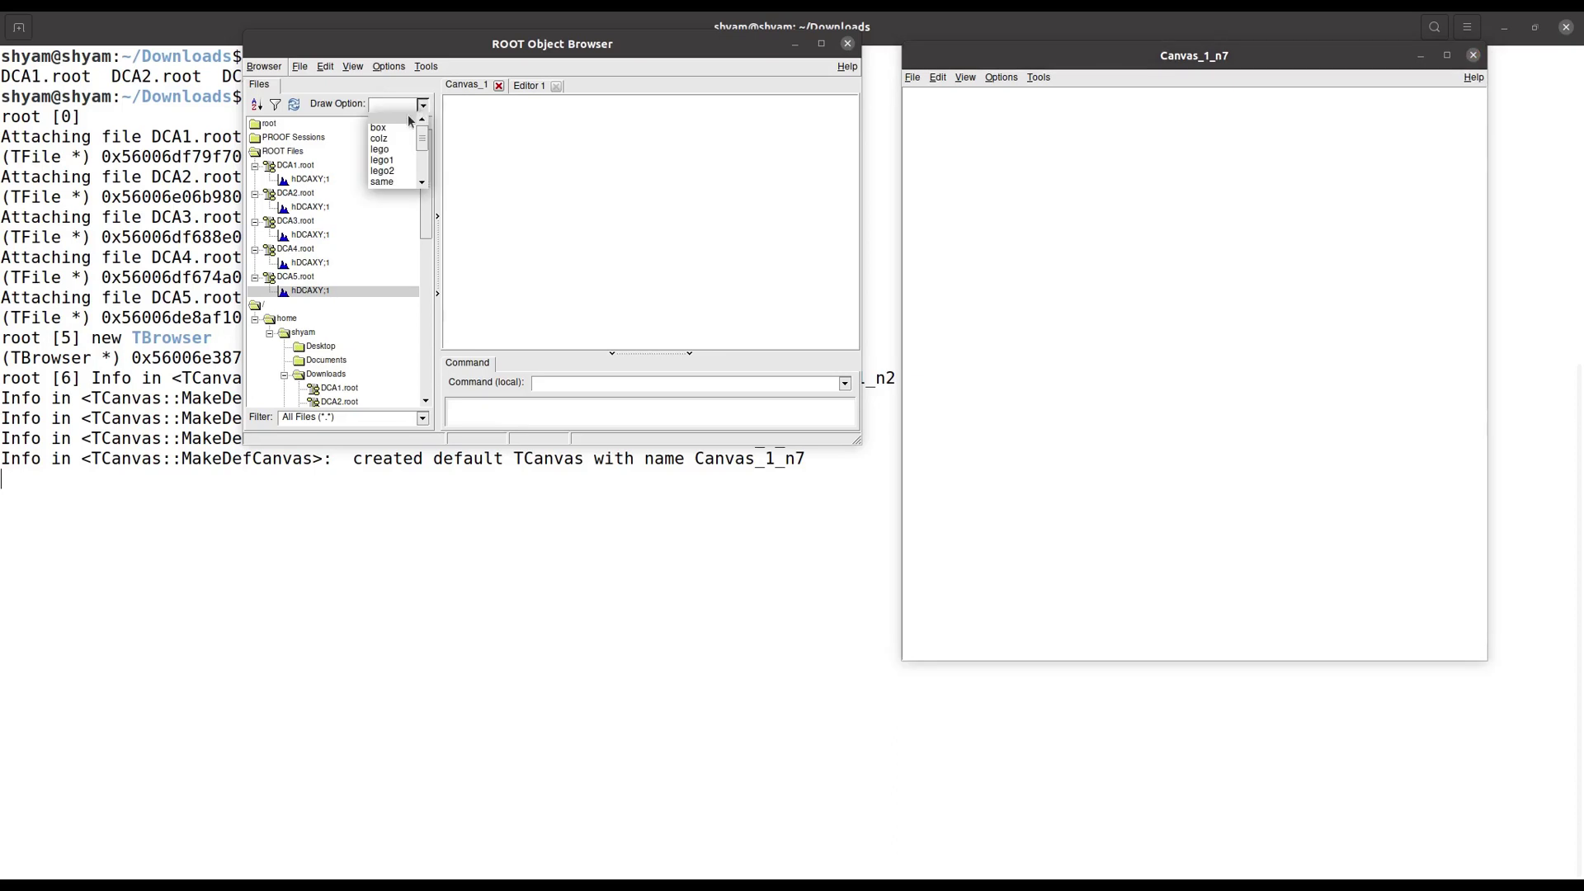
pyautogui.click(387, 182)
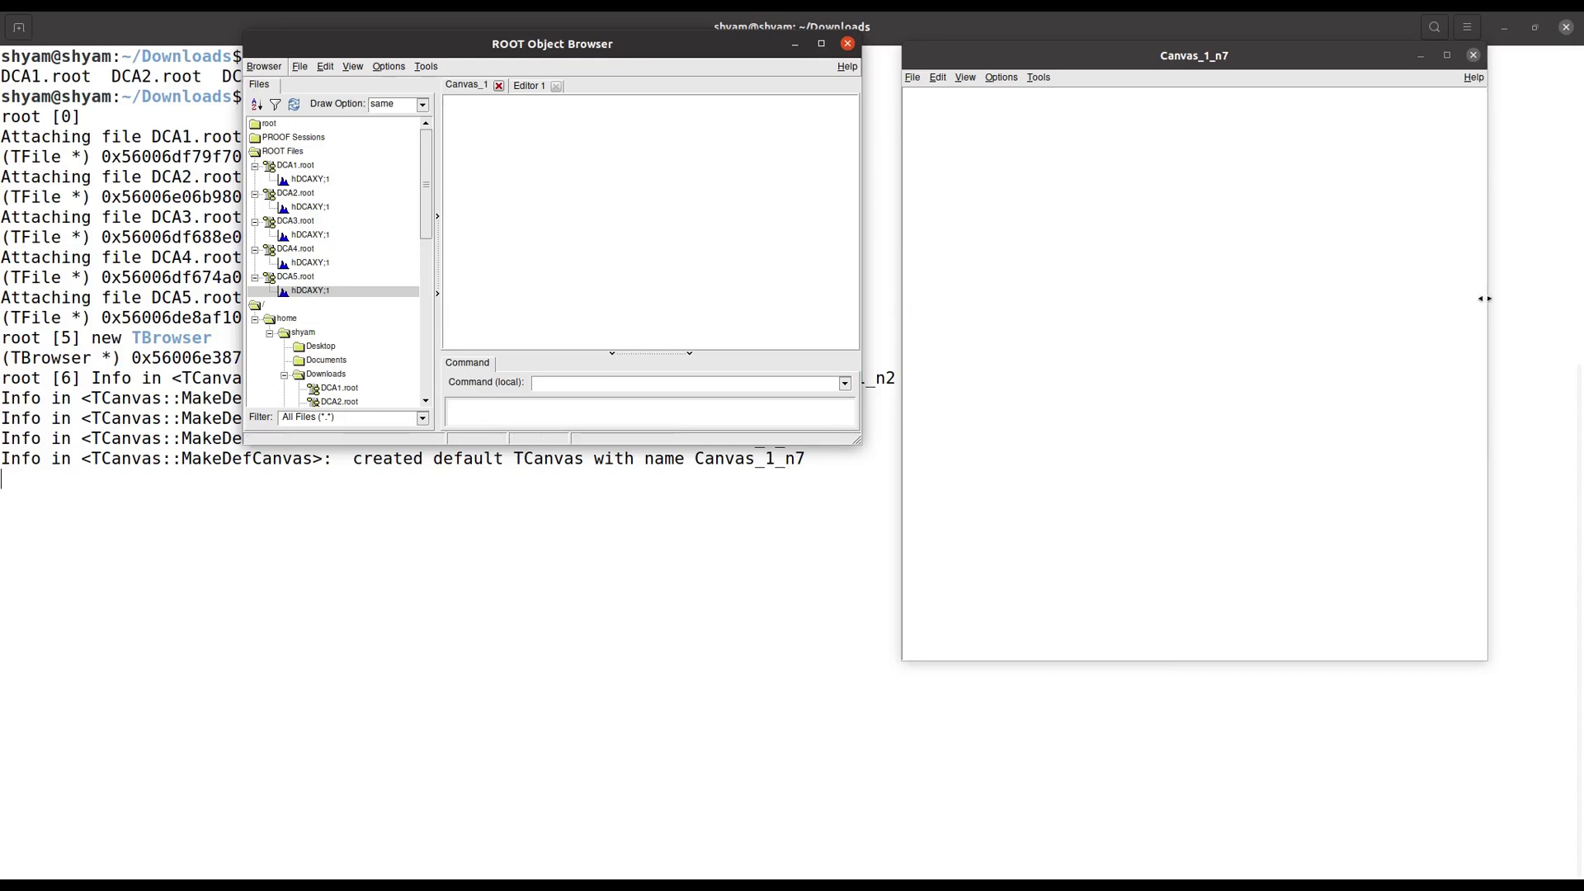
pyautogui.moveTo(1482, 304); pyautogui.dragTo(1548, 304)
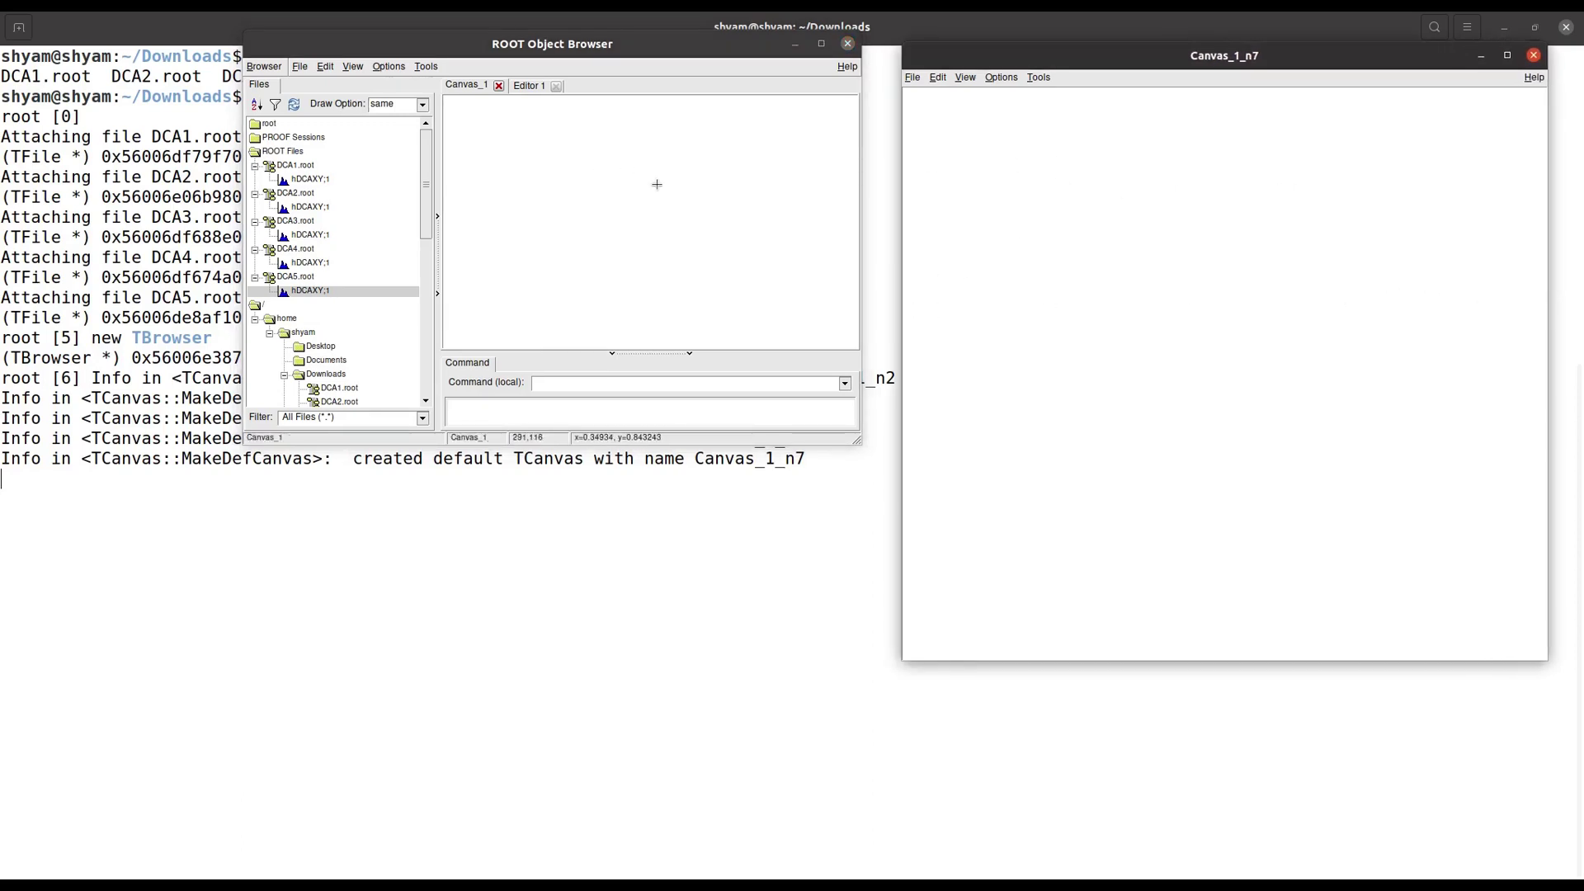
pyautogui.doubleClick(327, 183)
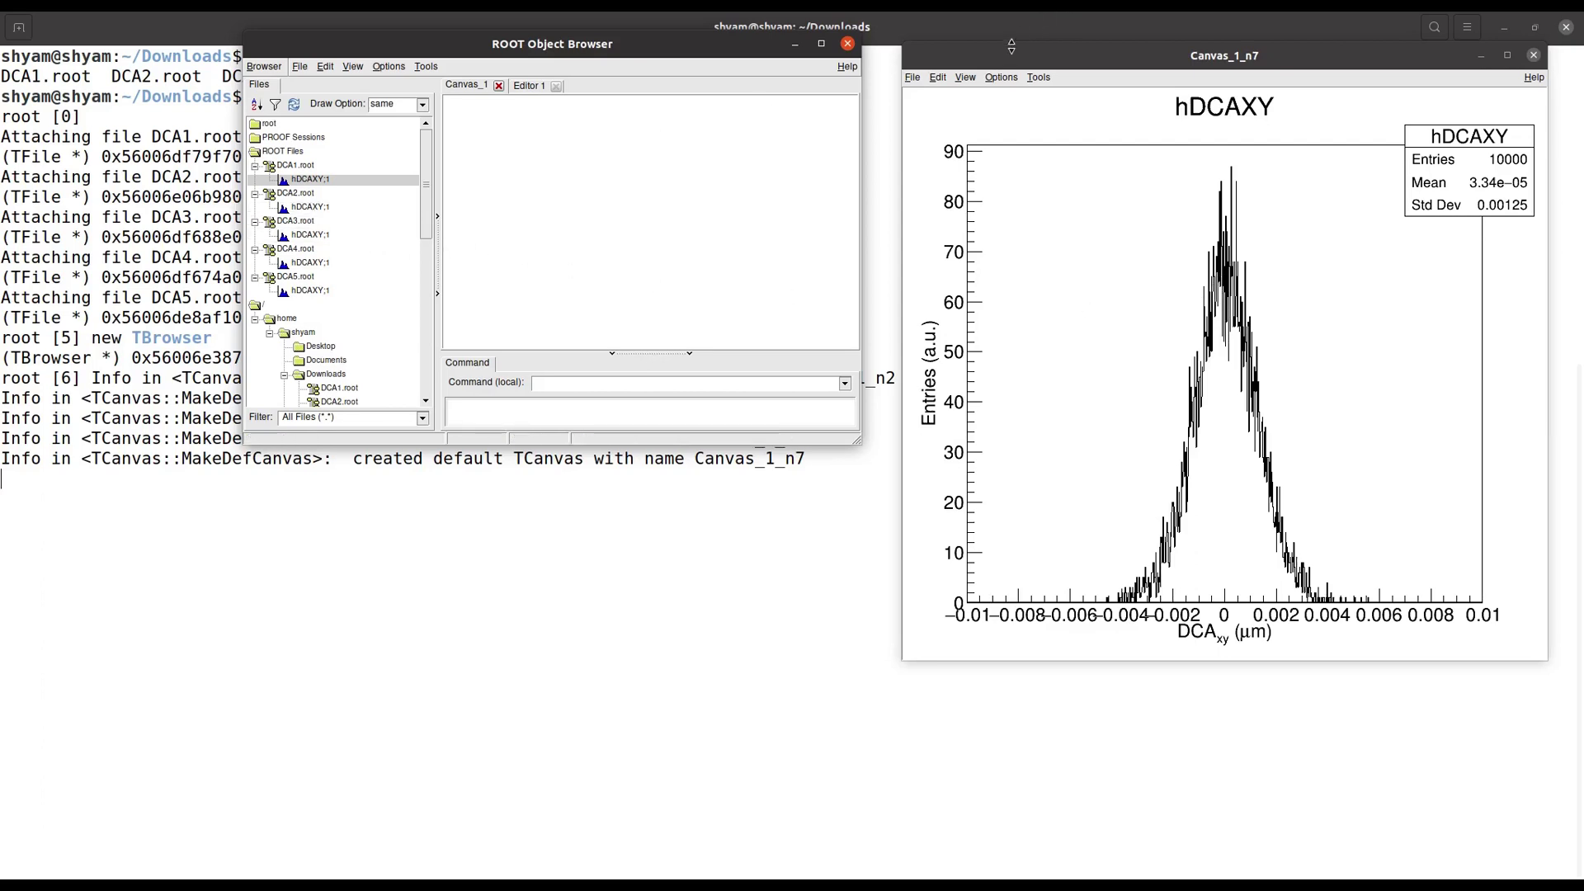
# Step: Show the canvas editor and set the line colour of the DCA1.root histogram to red
pyautogui.click(965, 78)
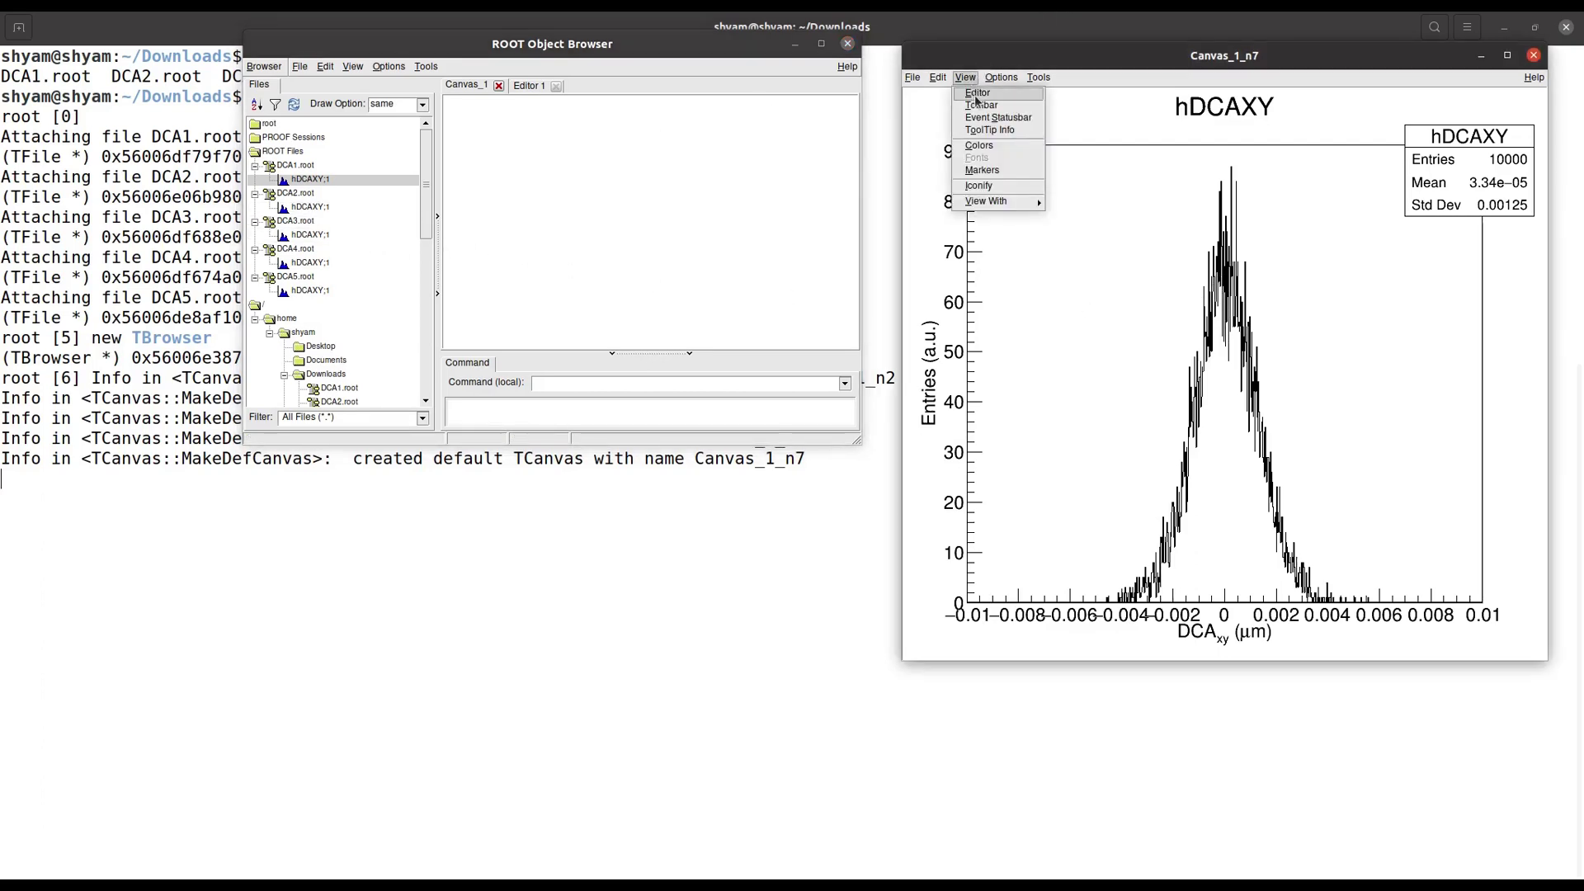
pyautogui.click(973, 94)
pyautogui.click(1245, 330)
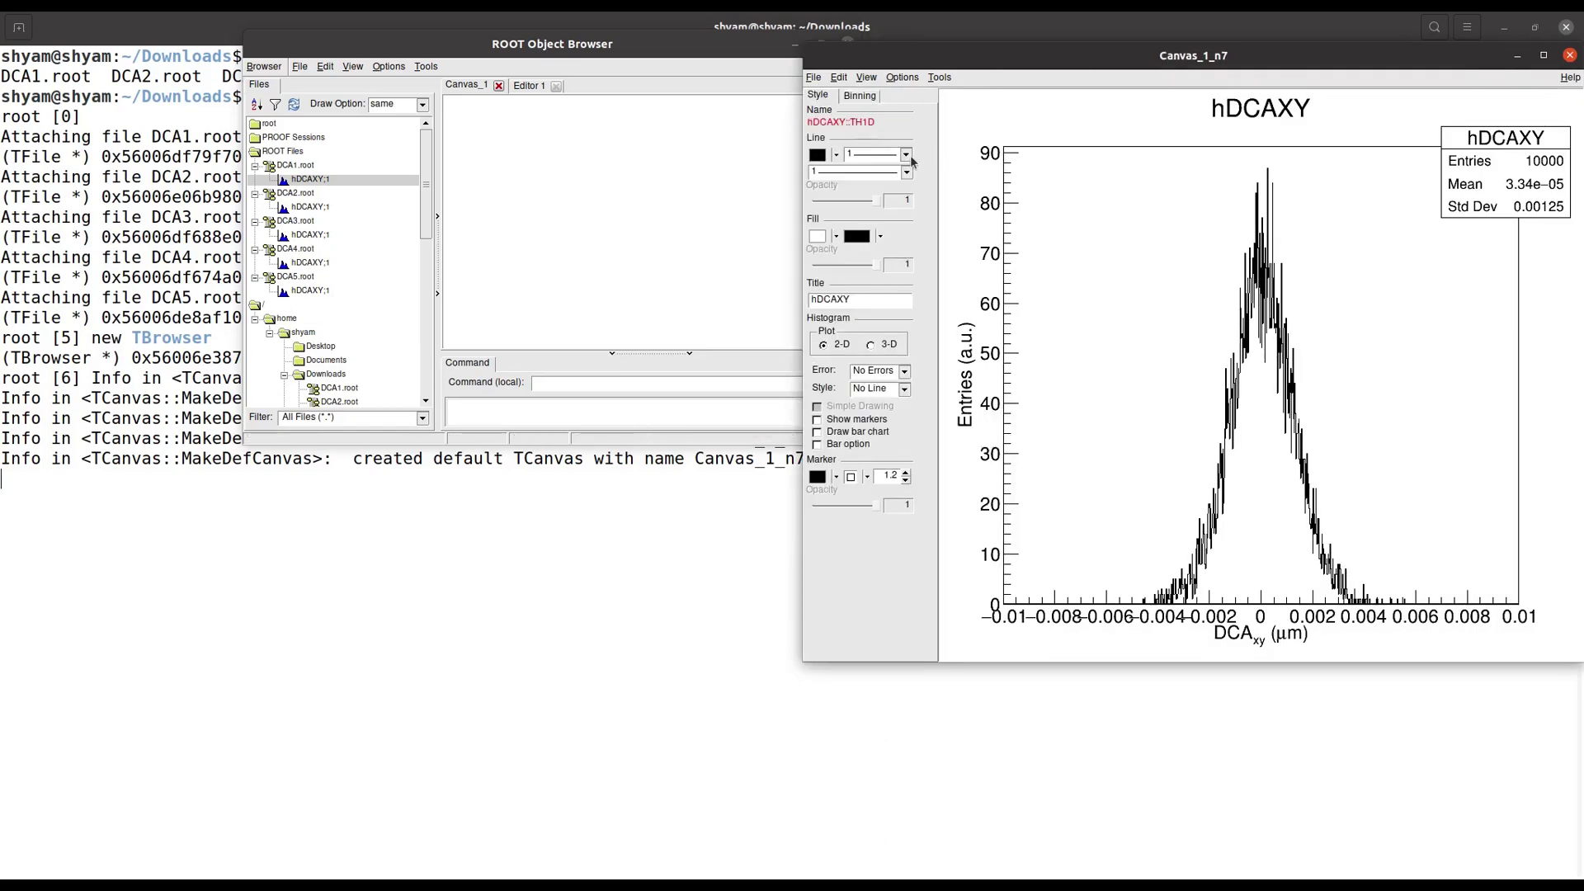
pyautogui.click(836, 157)
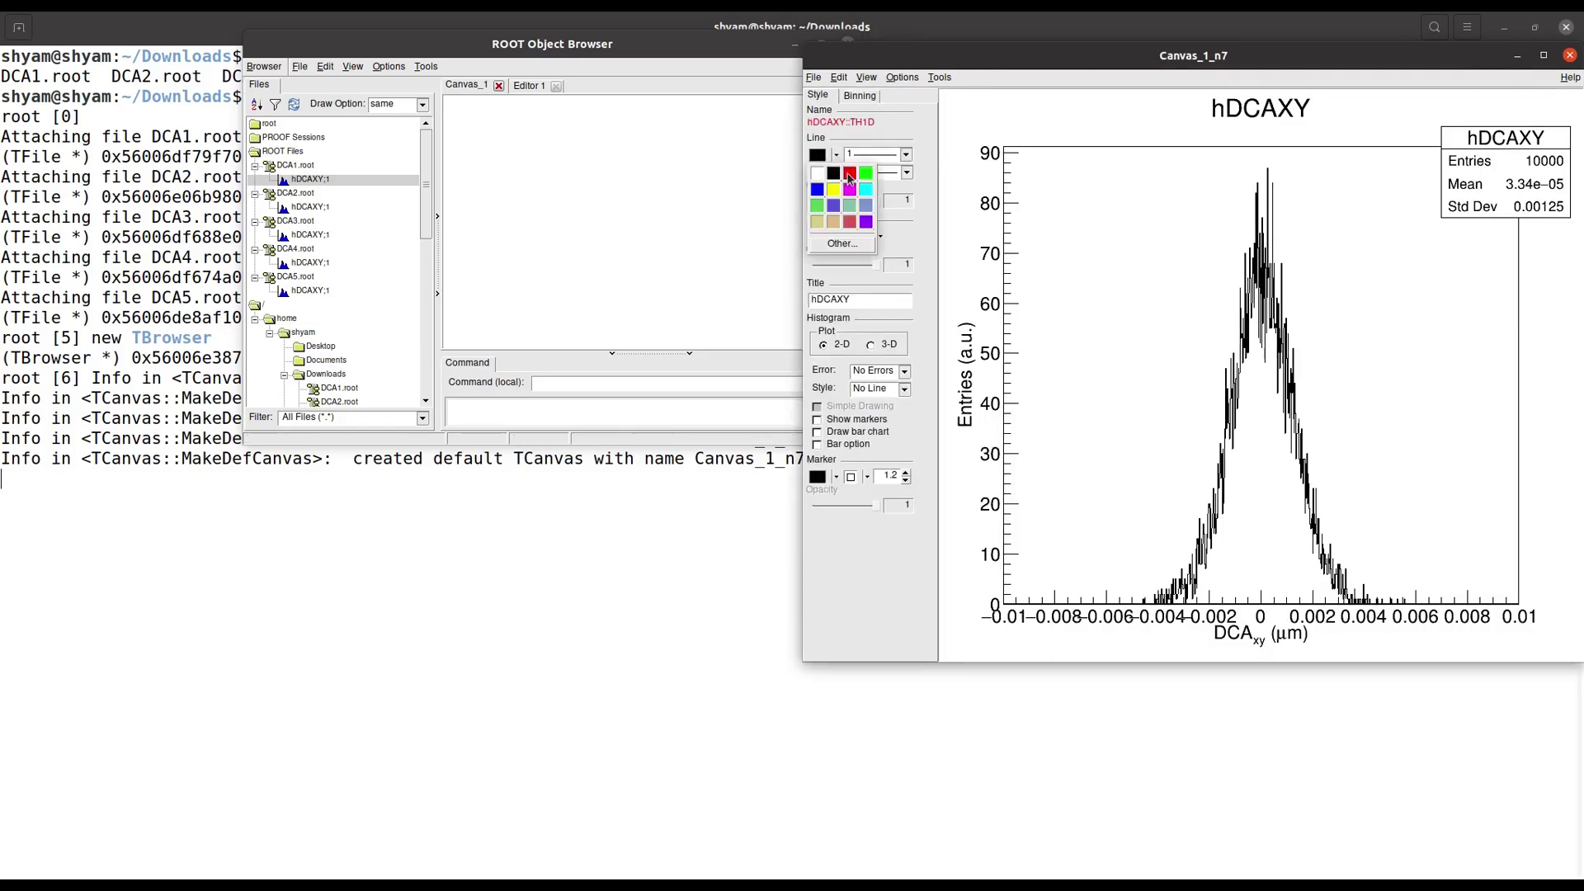
pyautogui.click(850, 173)
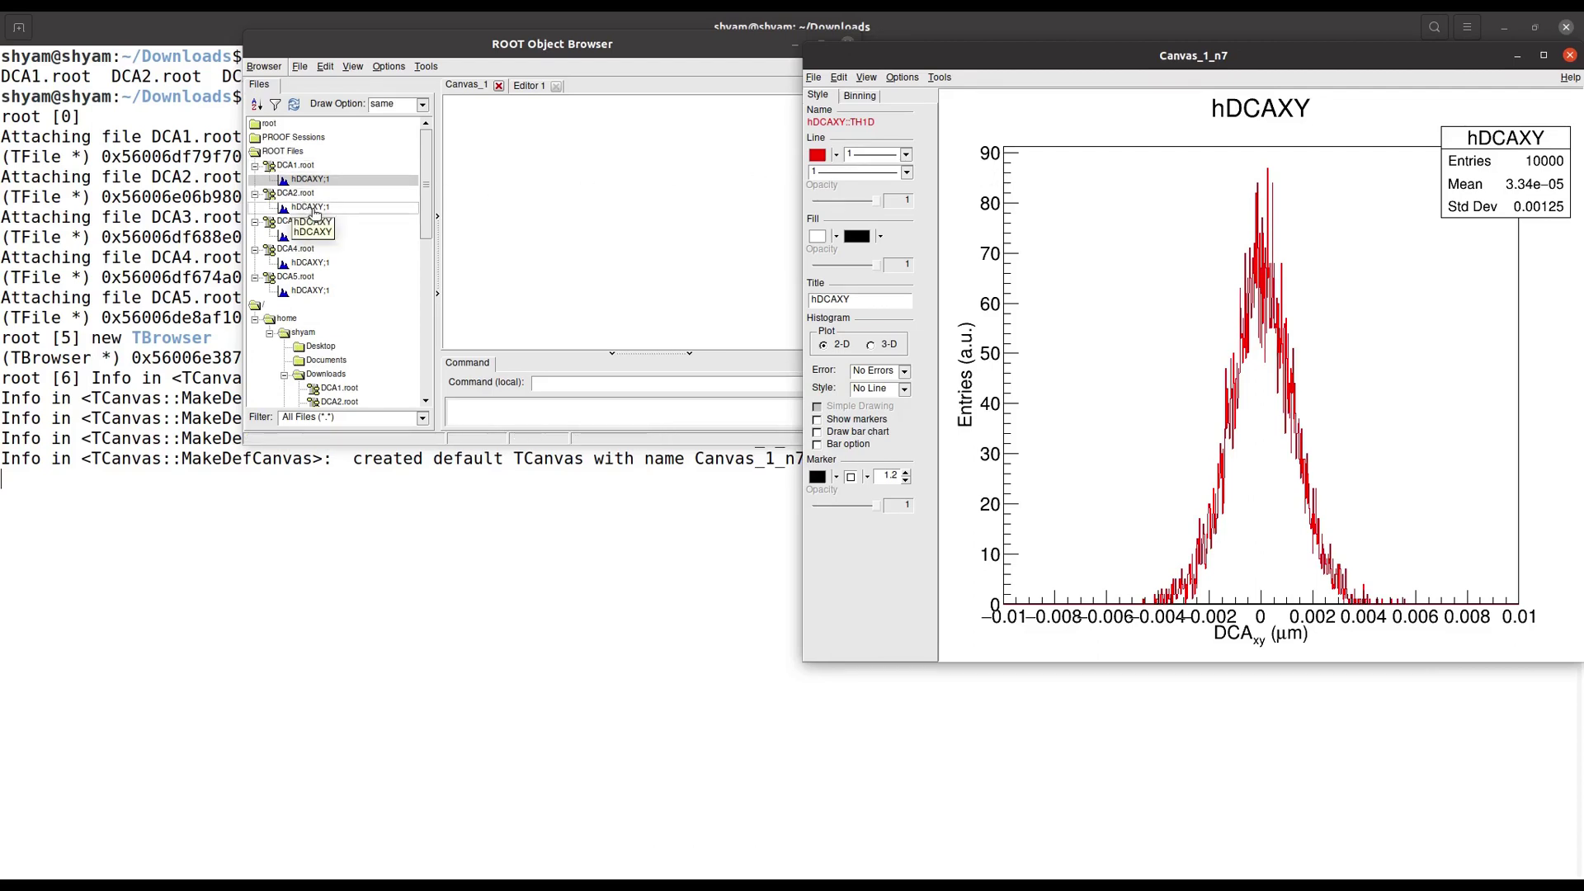
# Step: Overlay the hDCAXY histogram of DCA2.root on the same canvas and set its line colour to blue
pyautogui.doubleClick(314, 208)
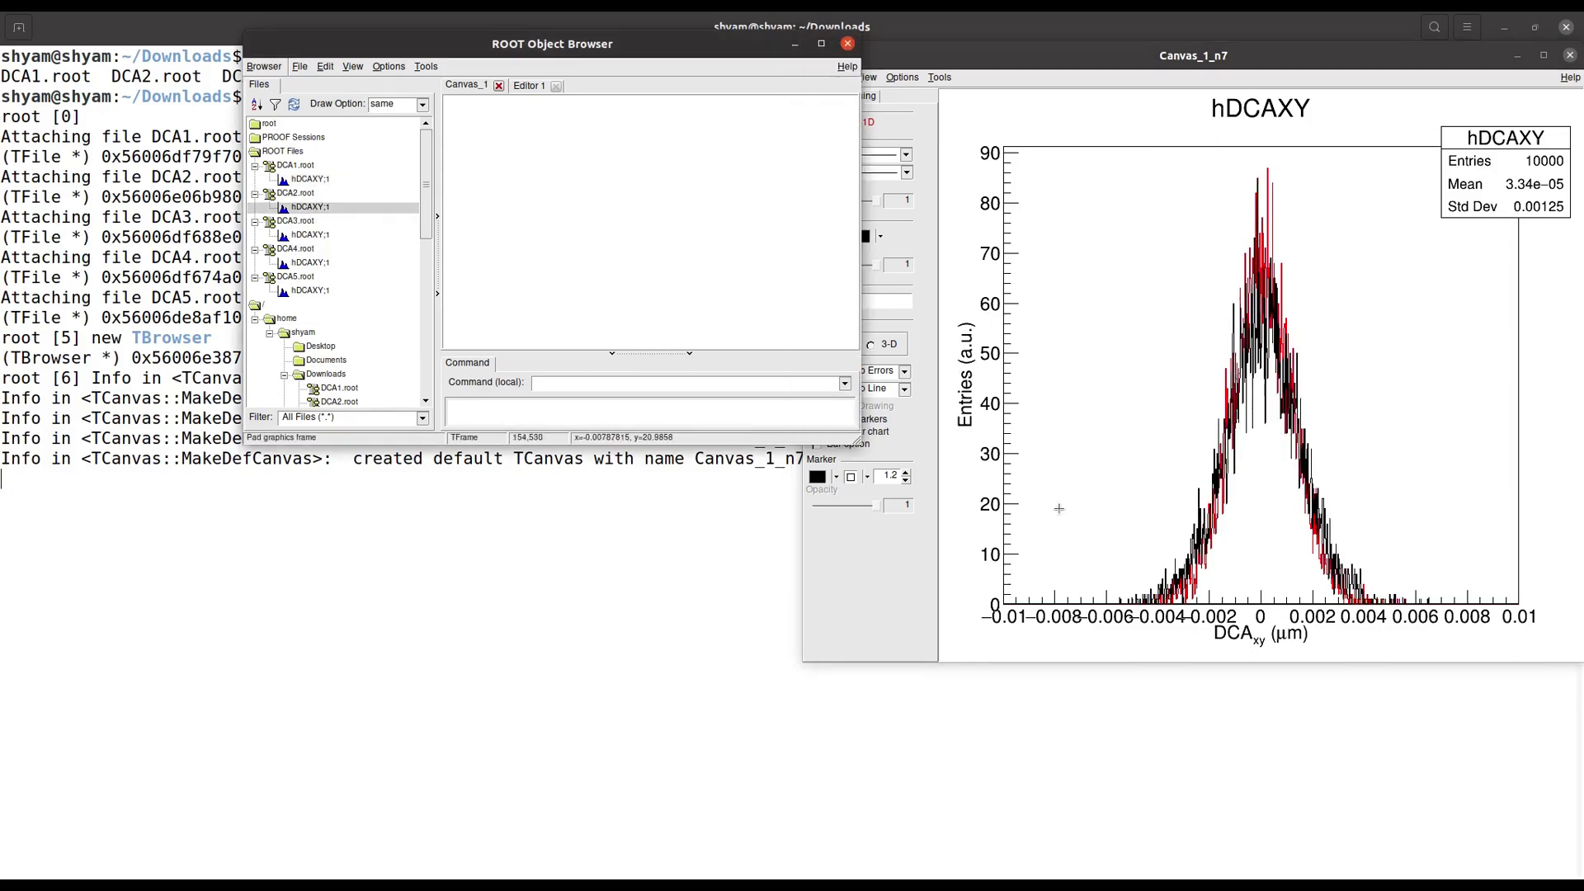
pyautogui.moveTo(648, 50); pyautogui.dragTo(505, 47)
pyautogui.click(1198, 556)
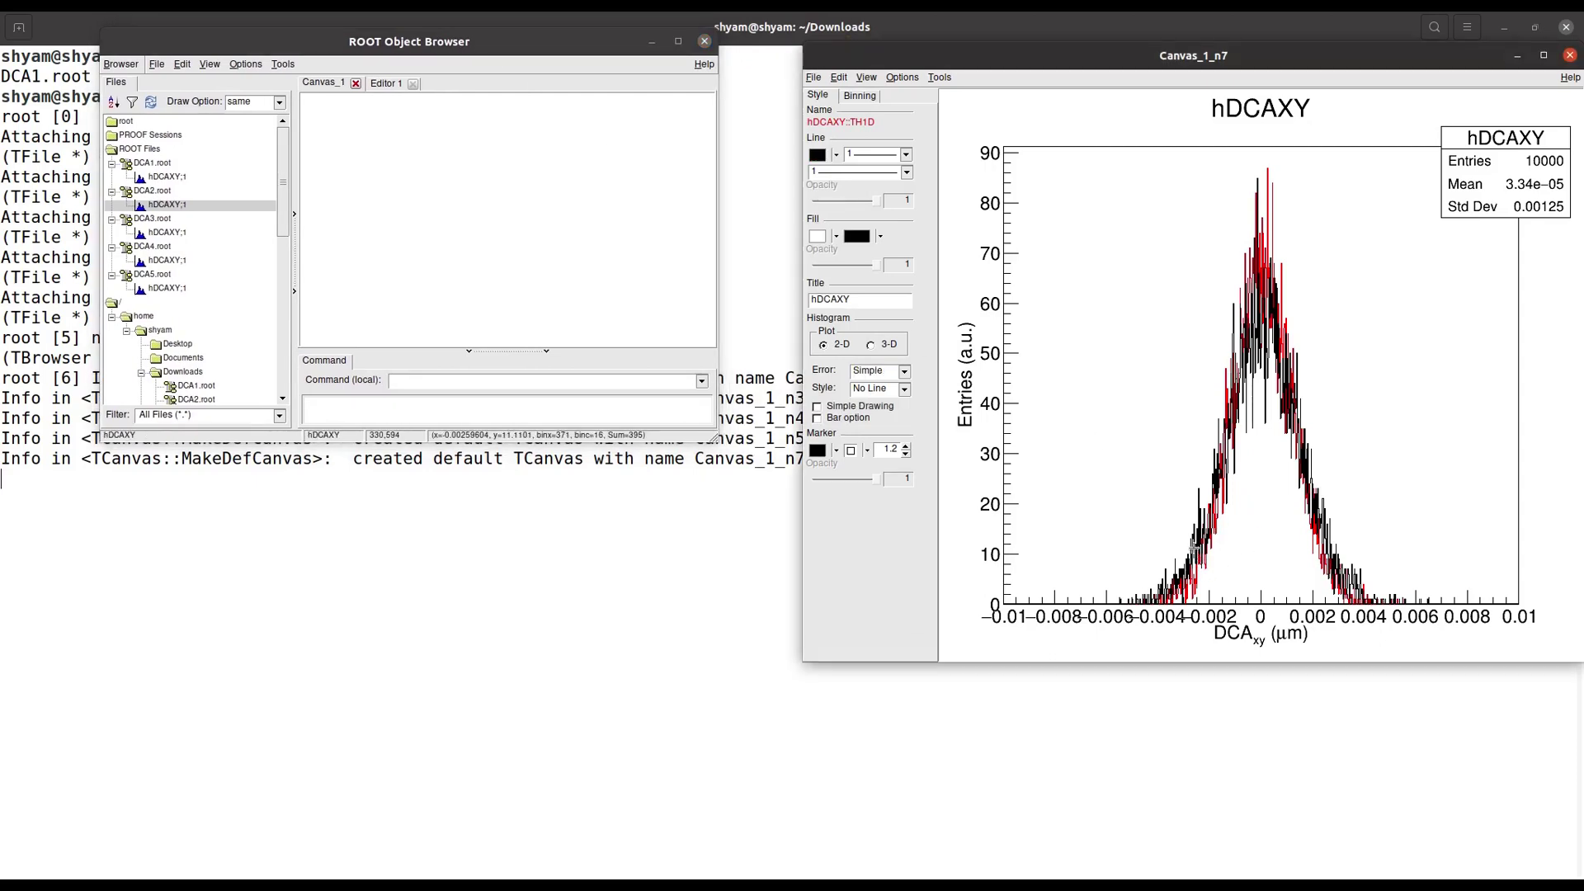
pyautogui.click(836, 156)
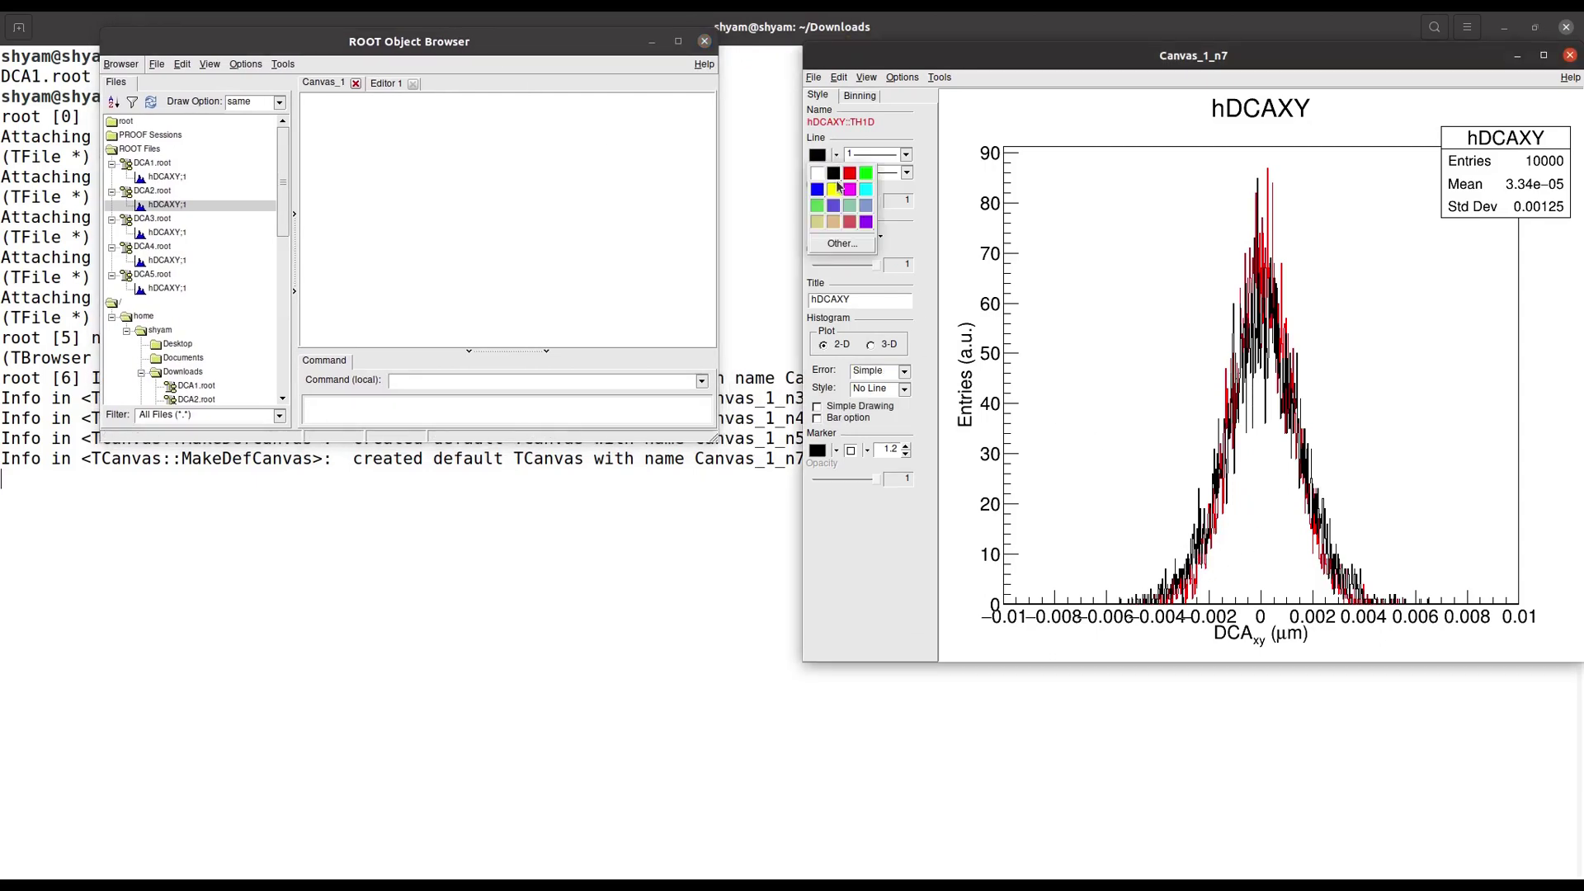
pyautogui.click(817, 190)
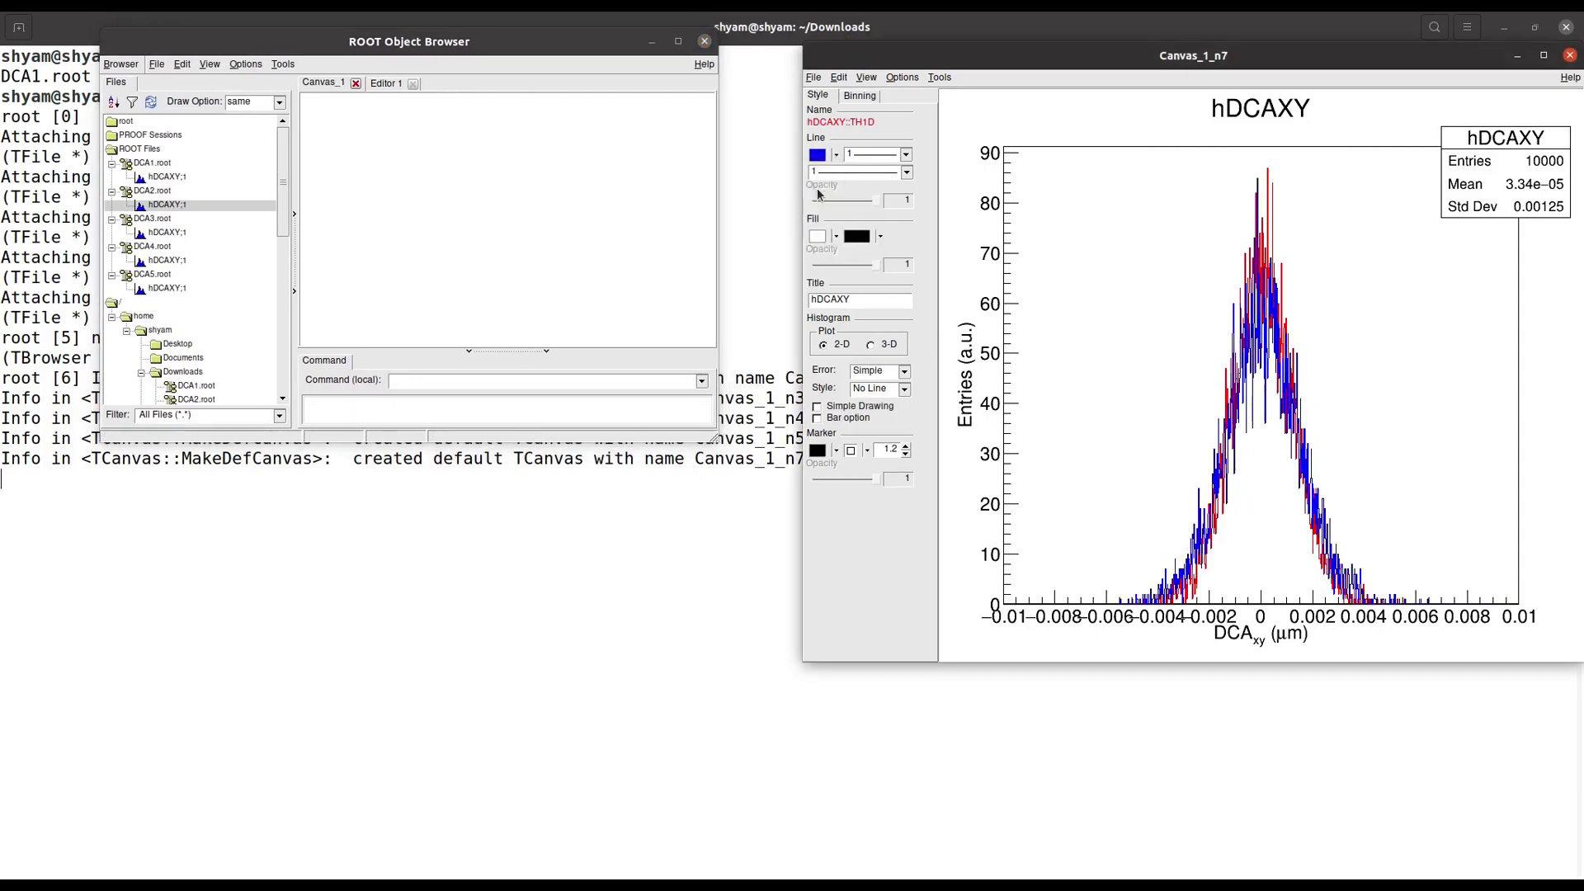
# Step: Overlay the hDCAXY histogram of DCA3.root on the same canvas and set its line colour to magenta
pyautogui.click(186, 233)
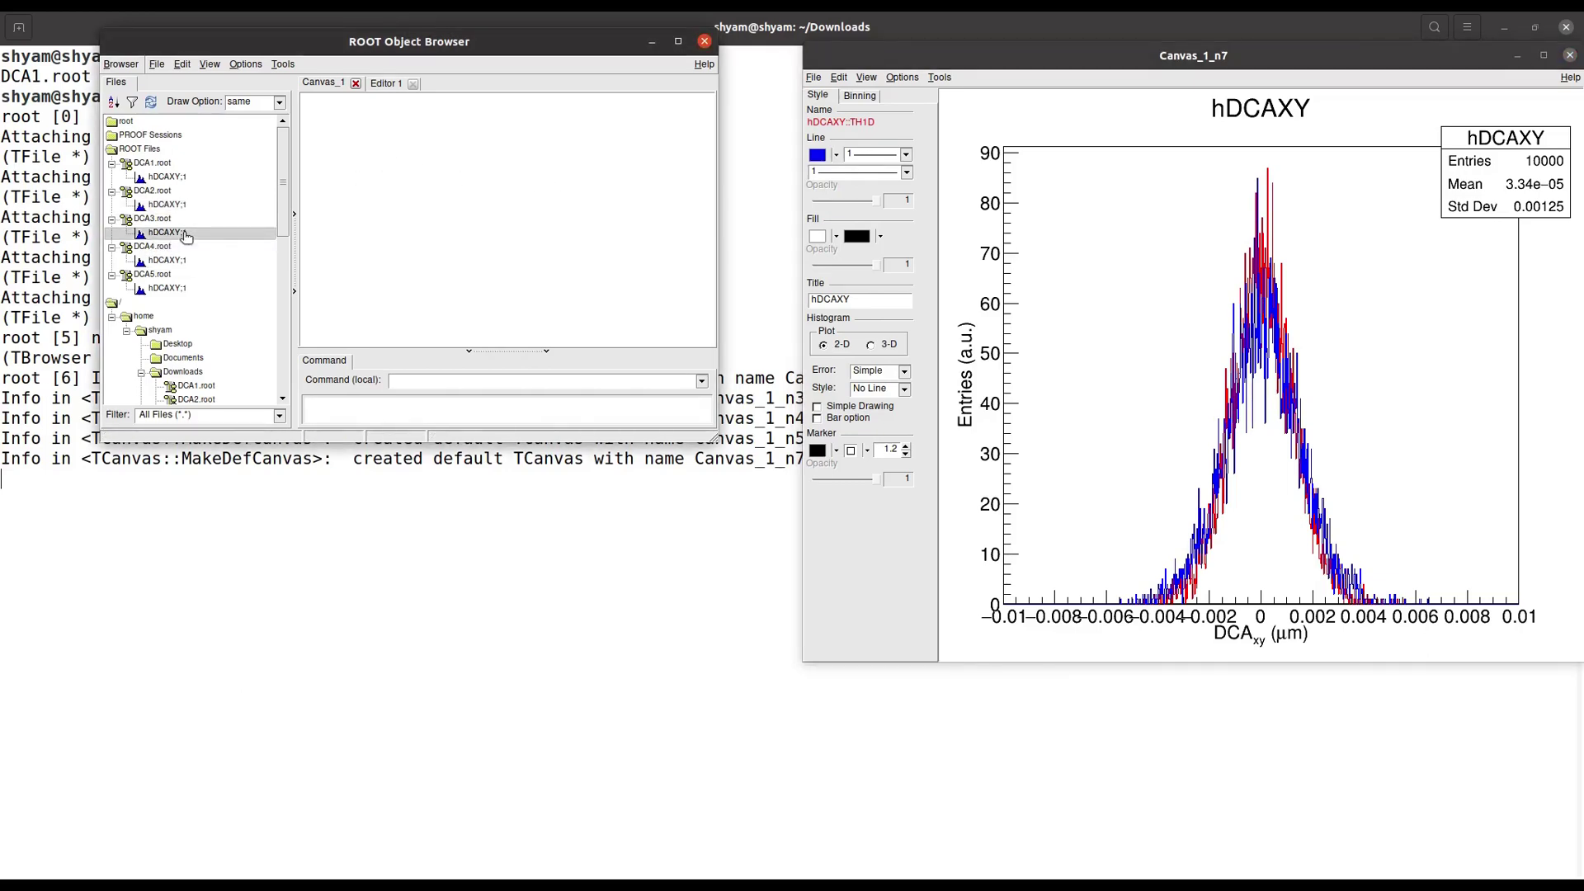
pyautogui.doubleClick(185, 234)
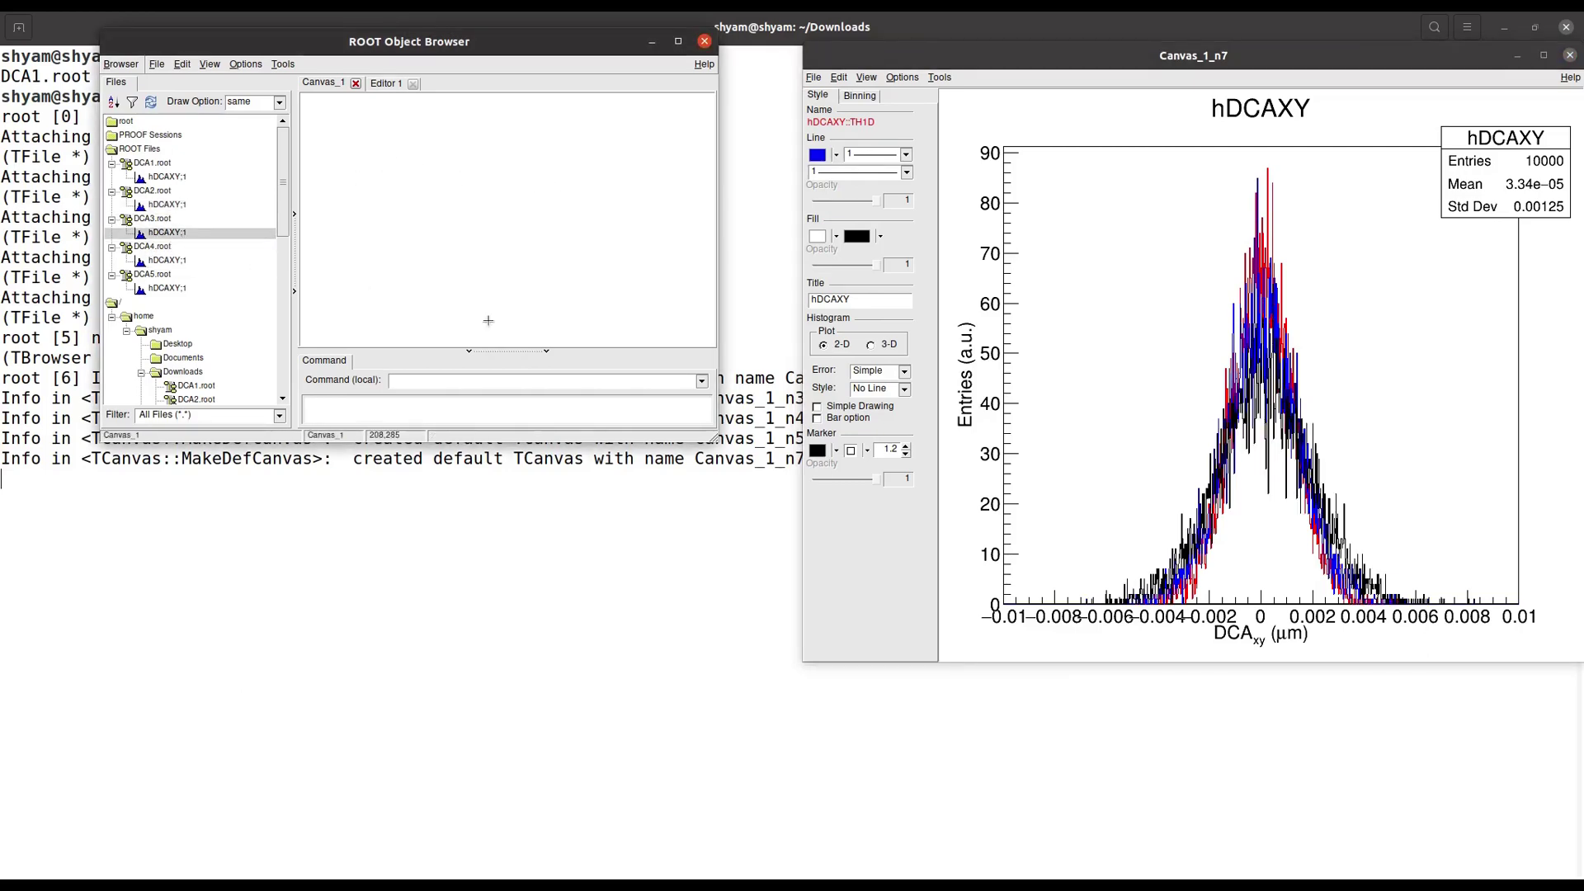
pyautogui.click(1172, 587)
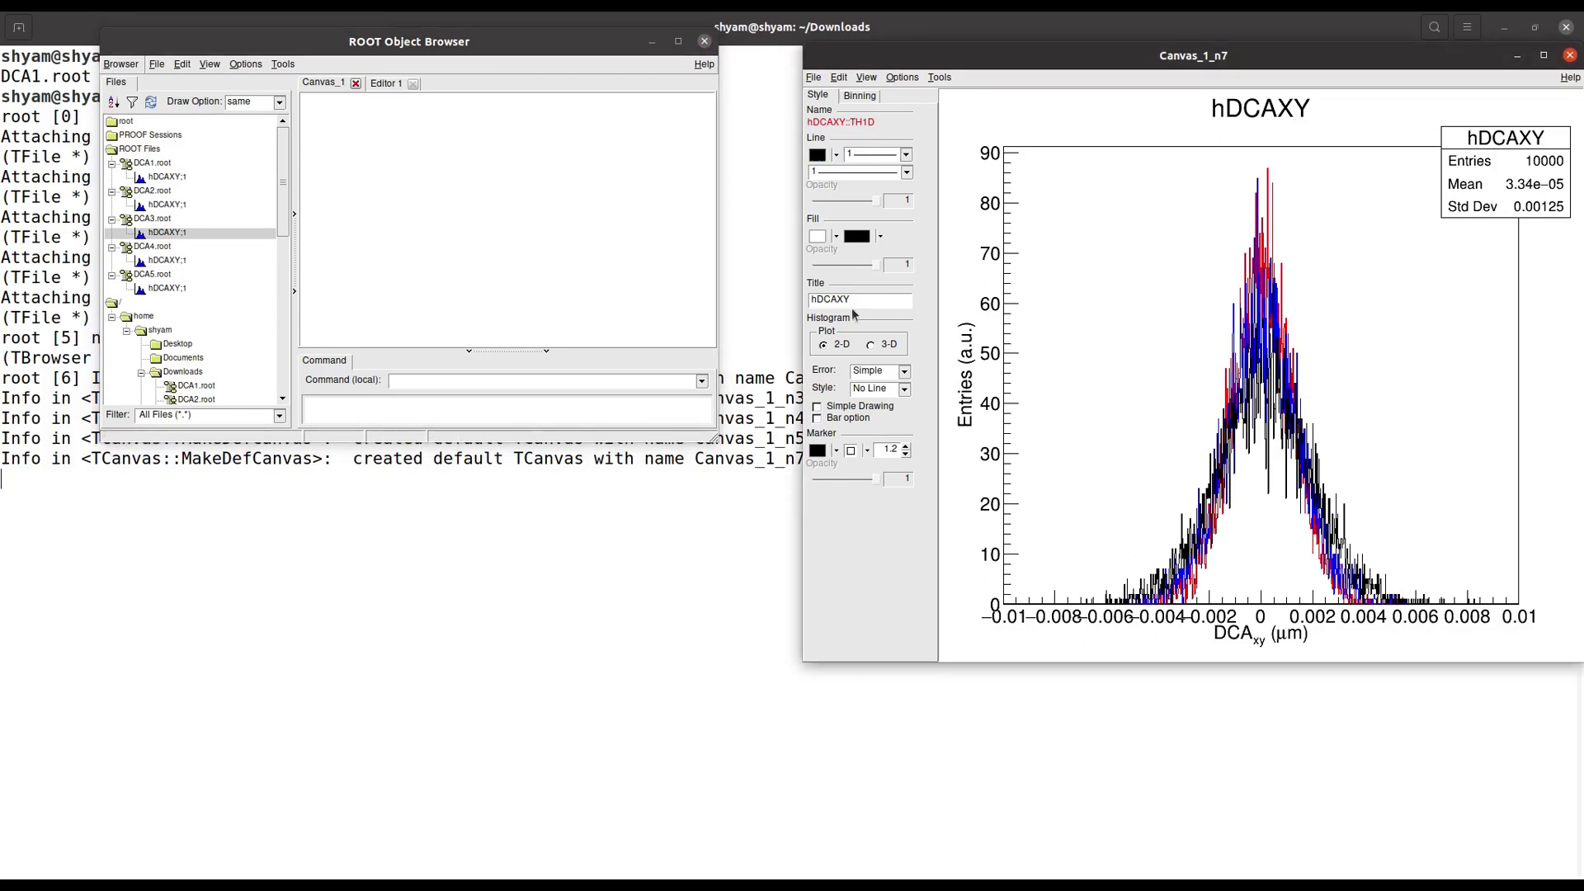
pyautogui.click(835, 157)
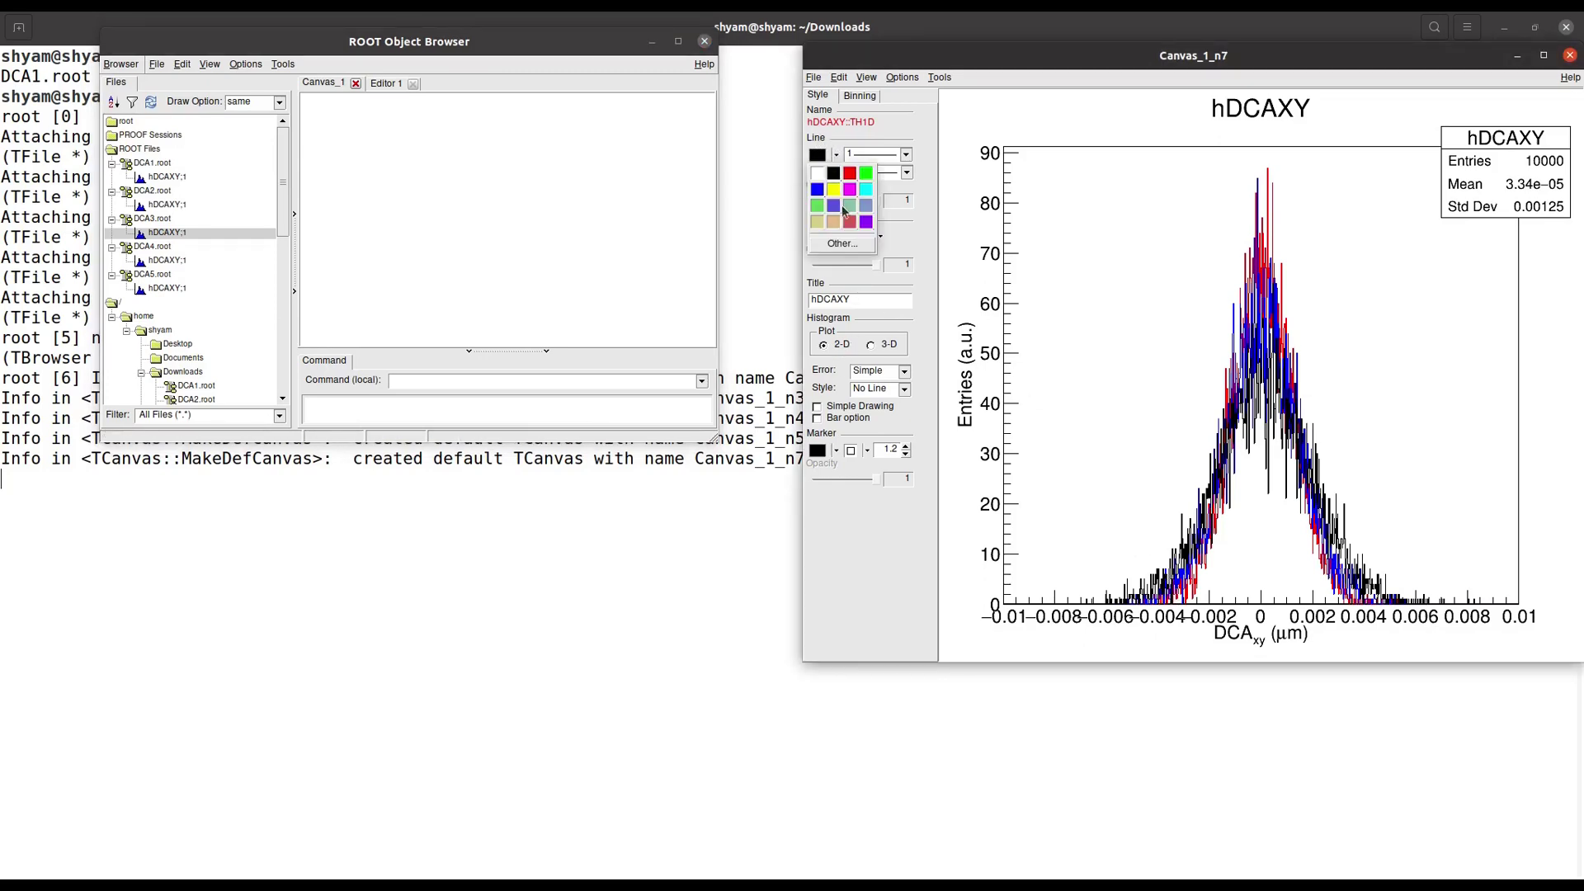
pyautogui.click(849, 189)
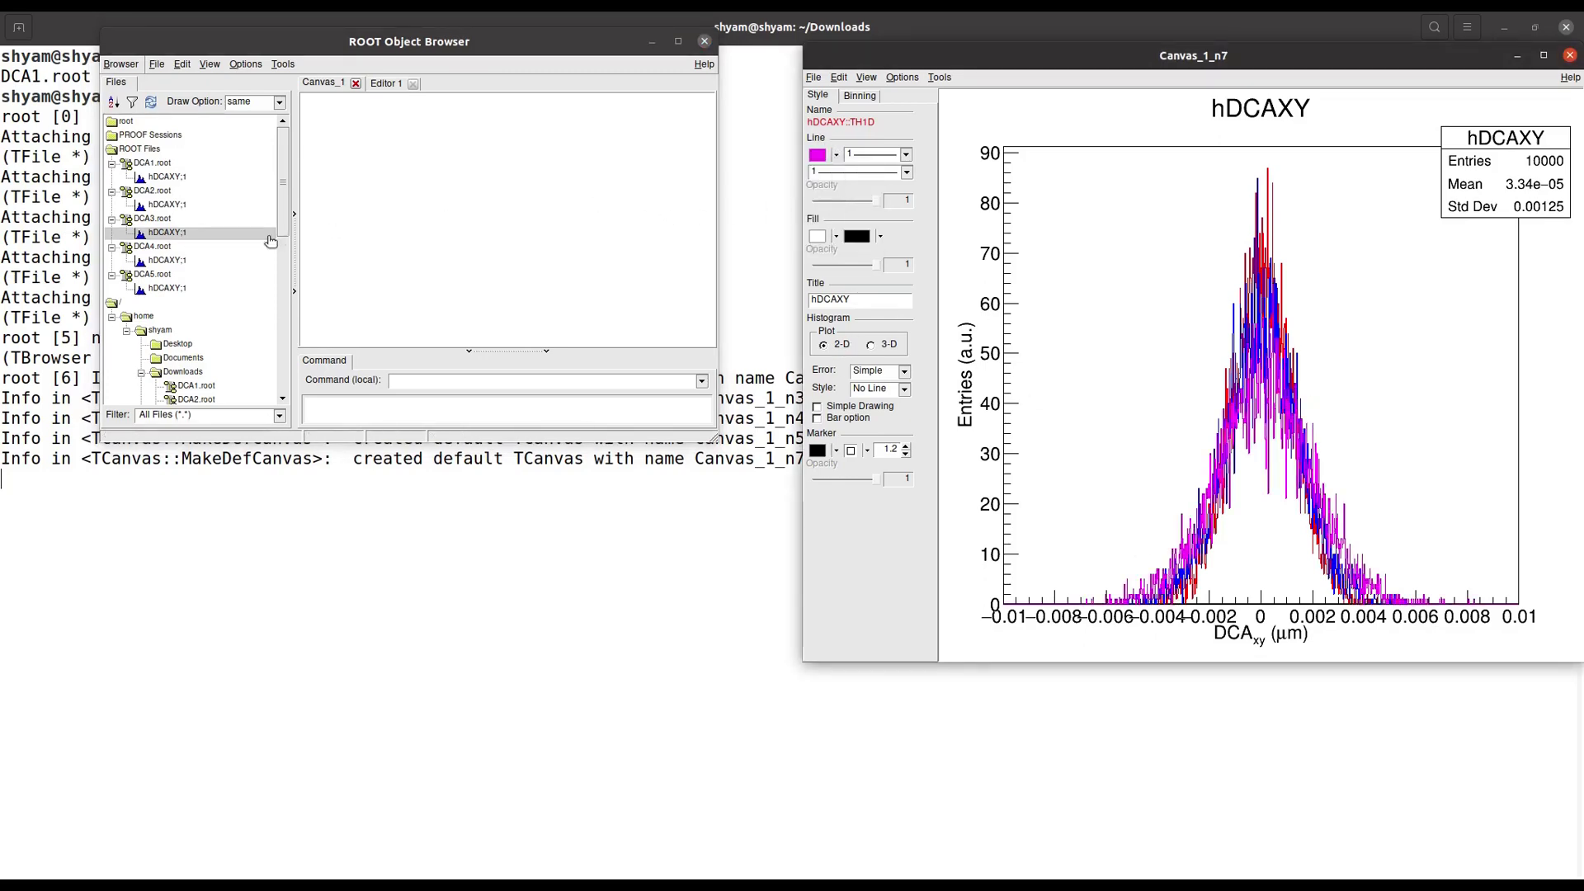
# Step: Overlay the hDCAXY histogram of DCA4.root on the same canvas and set its line colour to cyan
pyautogui.doubleClick(170, 261)
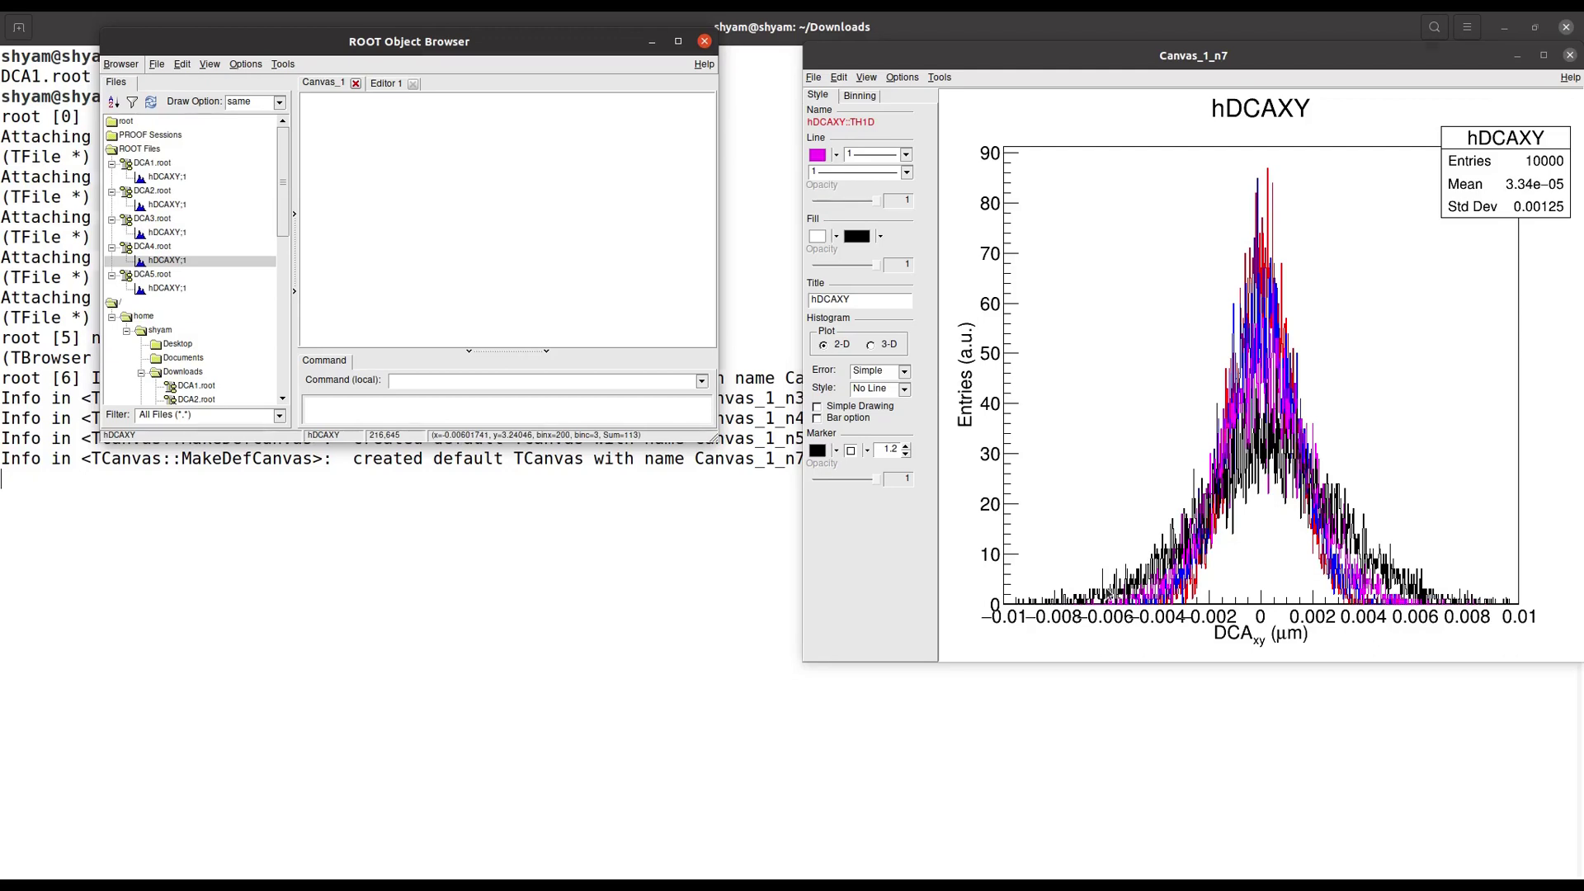
pyautogui.click(1097, 584)
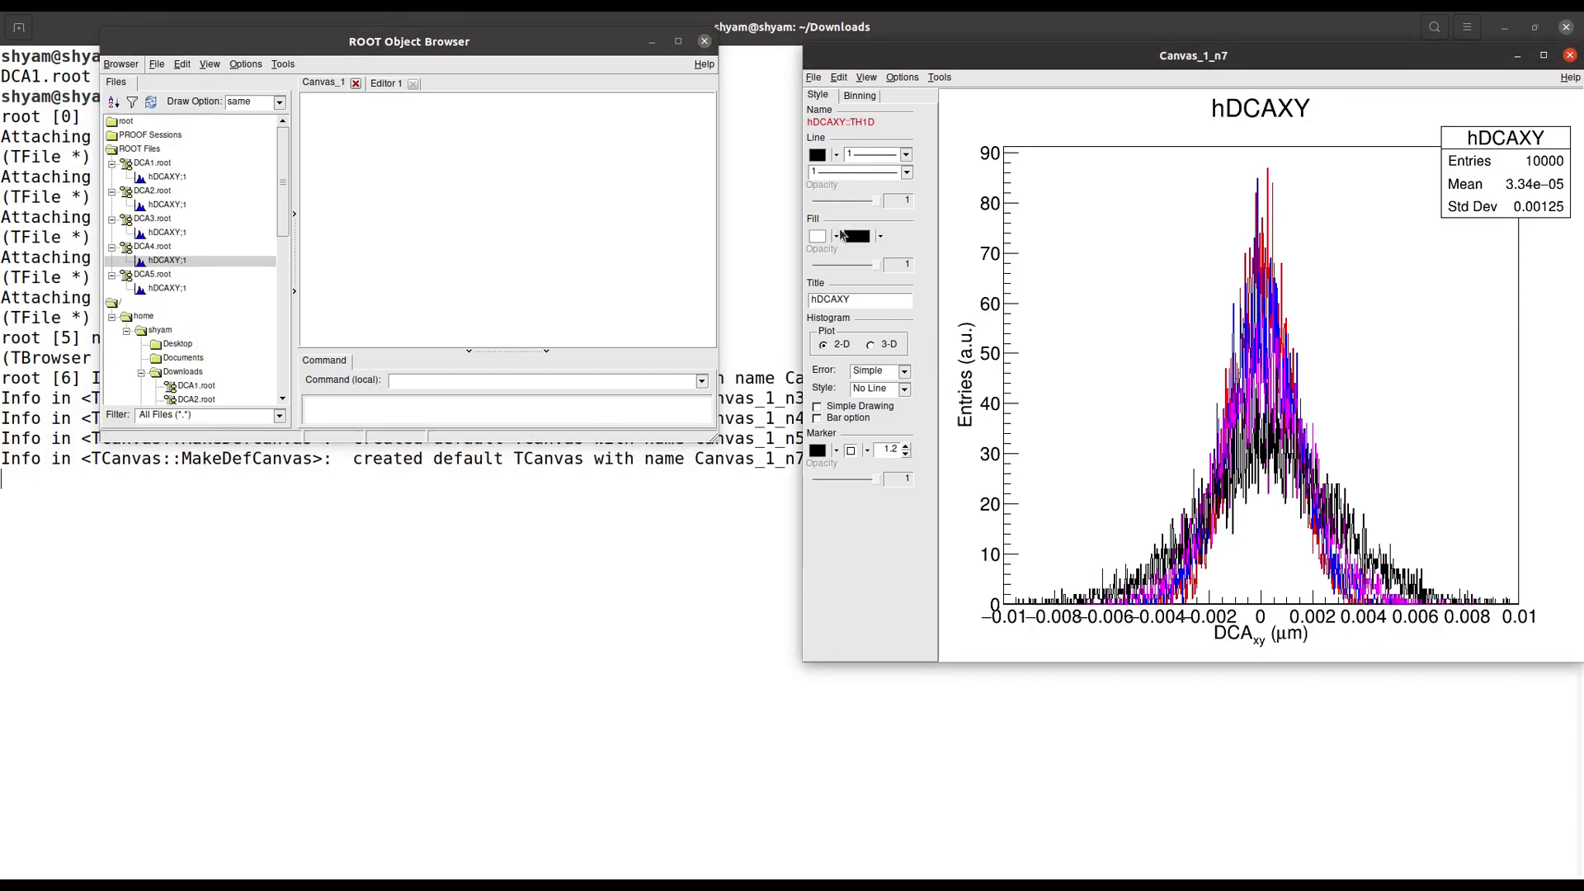
pyautogui.click(835, 157)
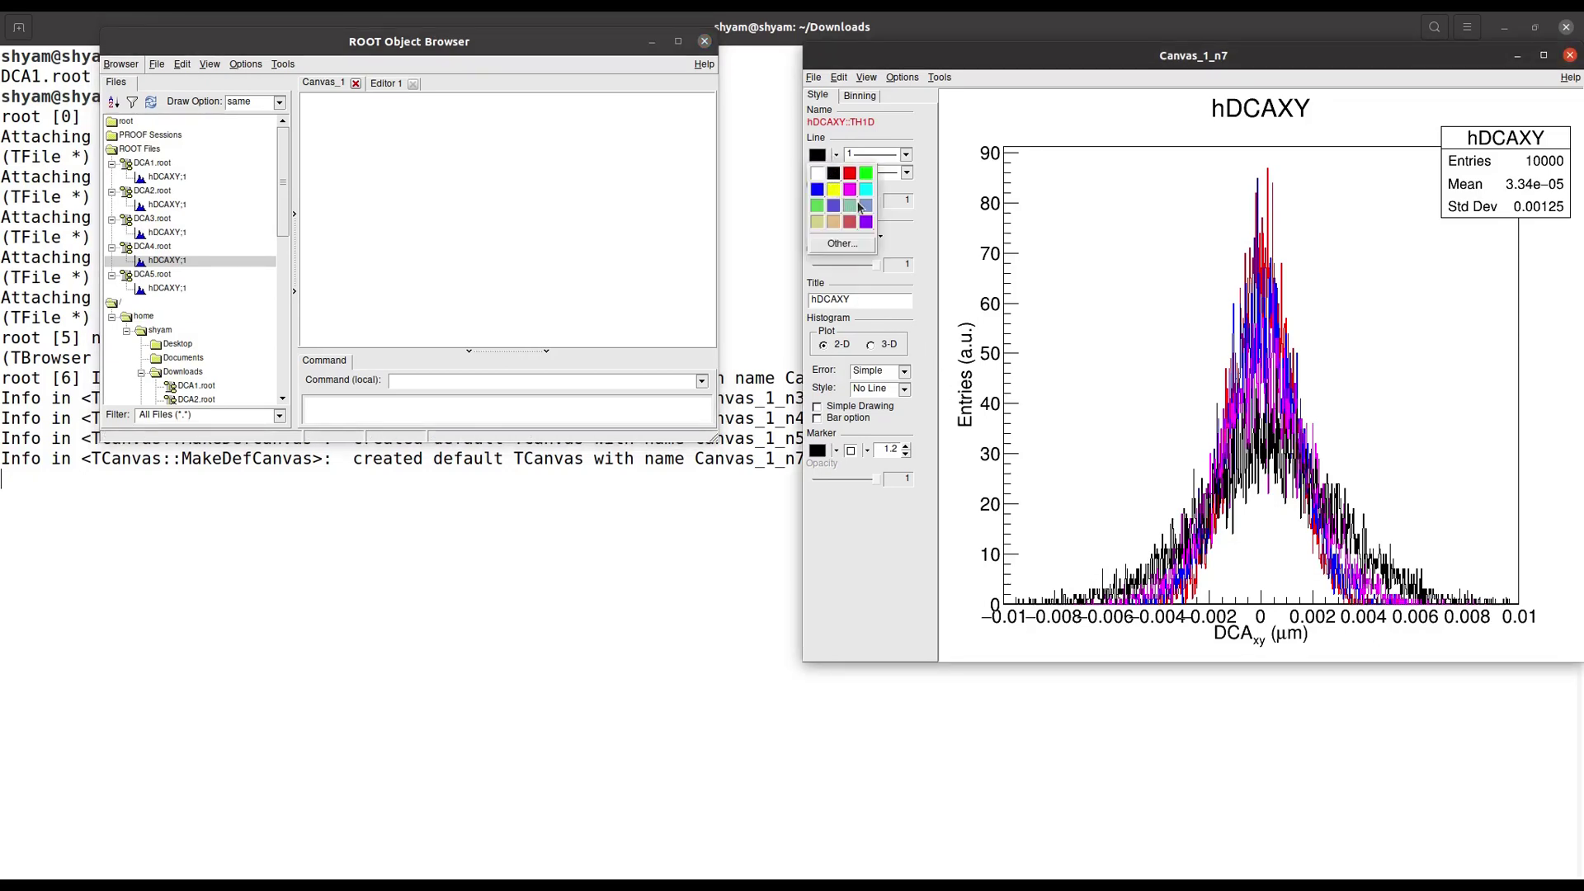
pyautogui.click(865, 190)
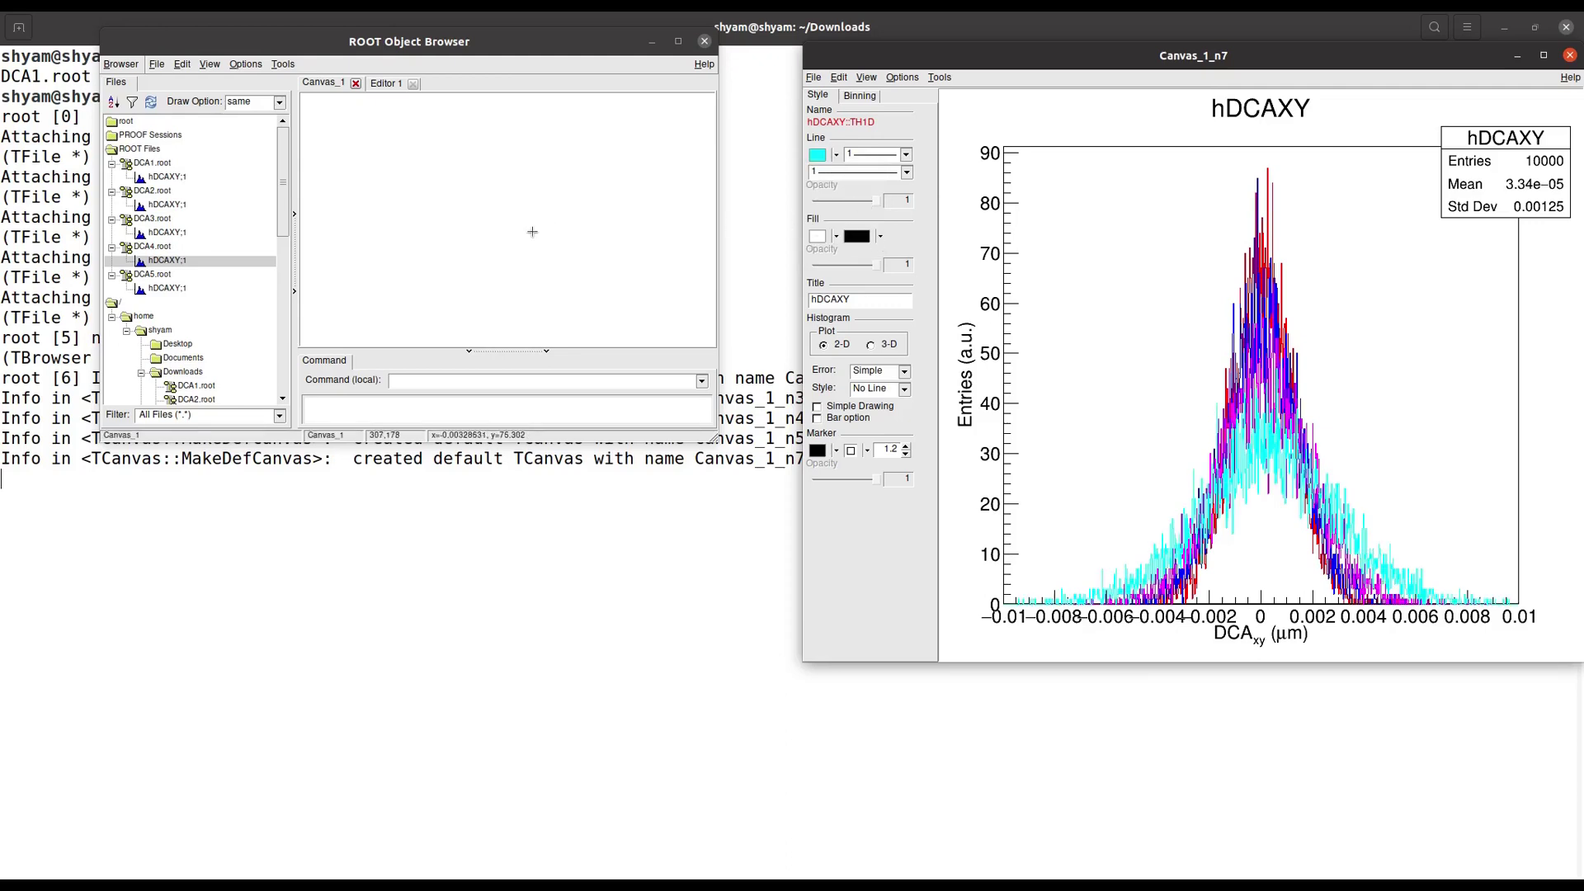
# Step: Overlay the hDCAXY histogram of DCA5.root on the same canvas
pyautogui.doubleClick(168, 288)
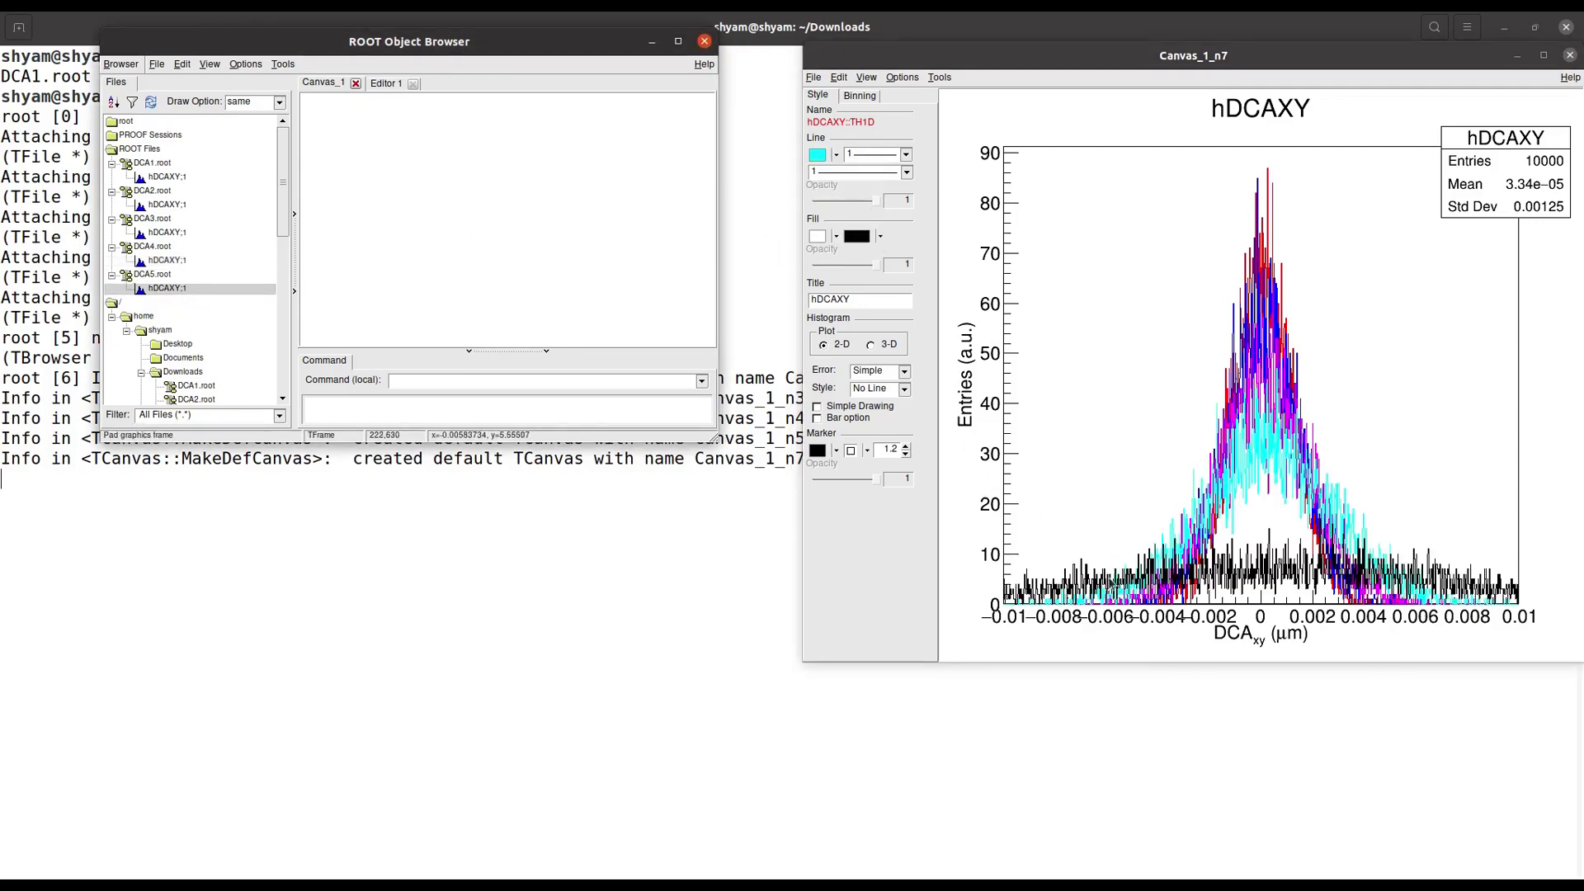
# Step: Set the line colour of the plot frame to yellow
pyautogui.click(1080, 580)
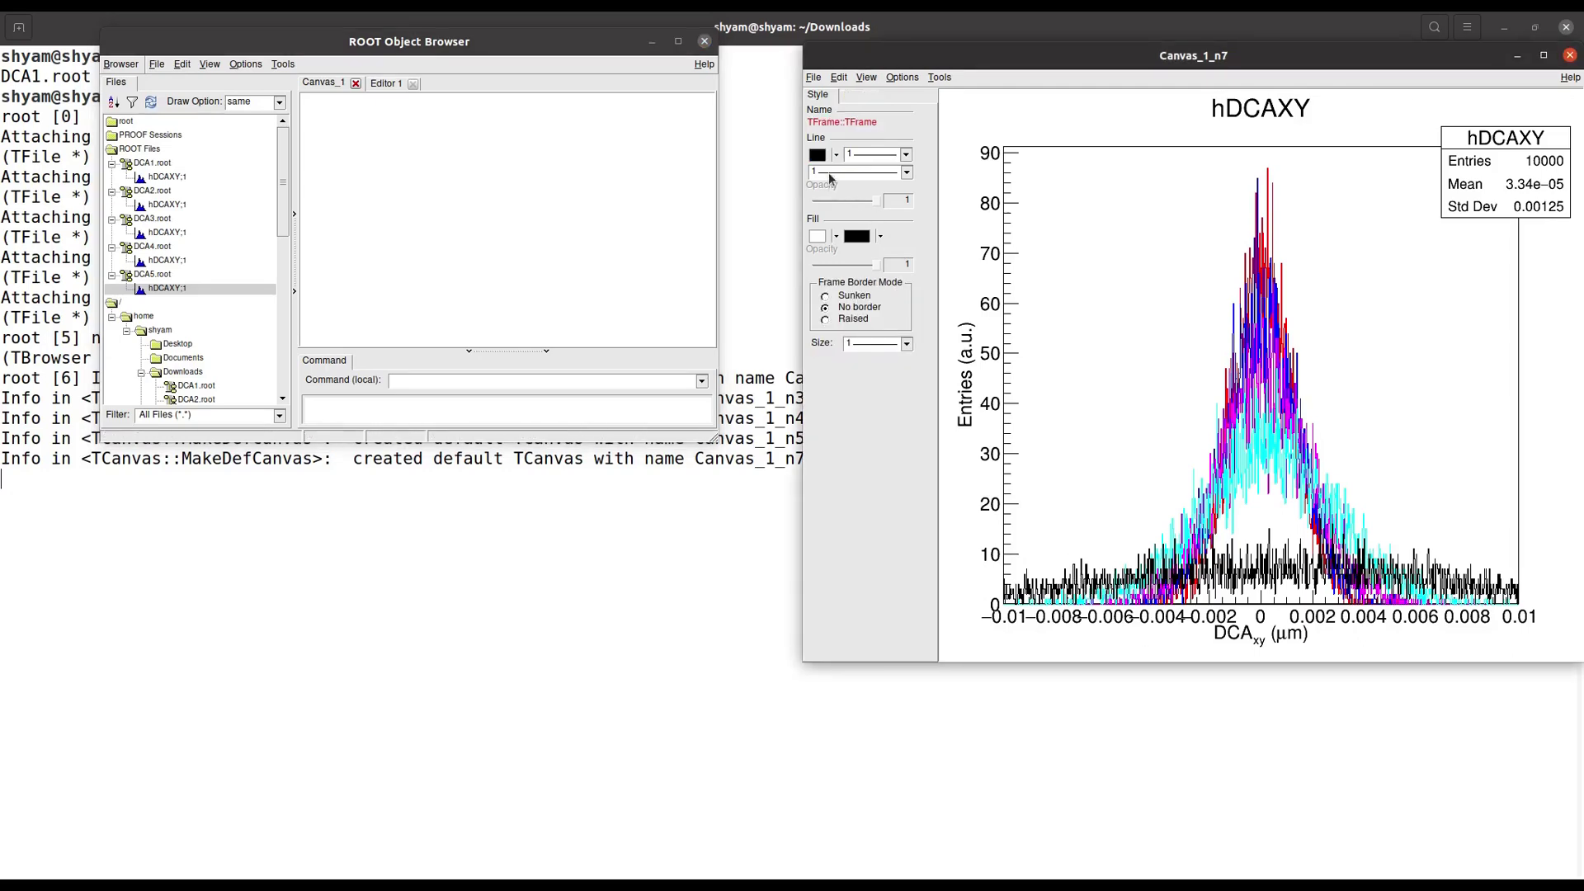
pyautogui.click(836, 155)
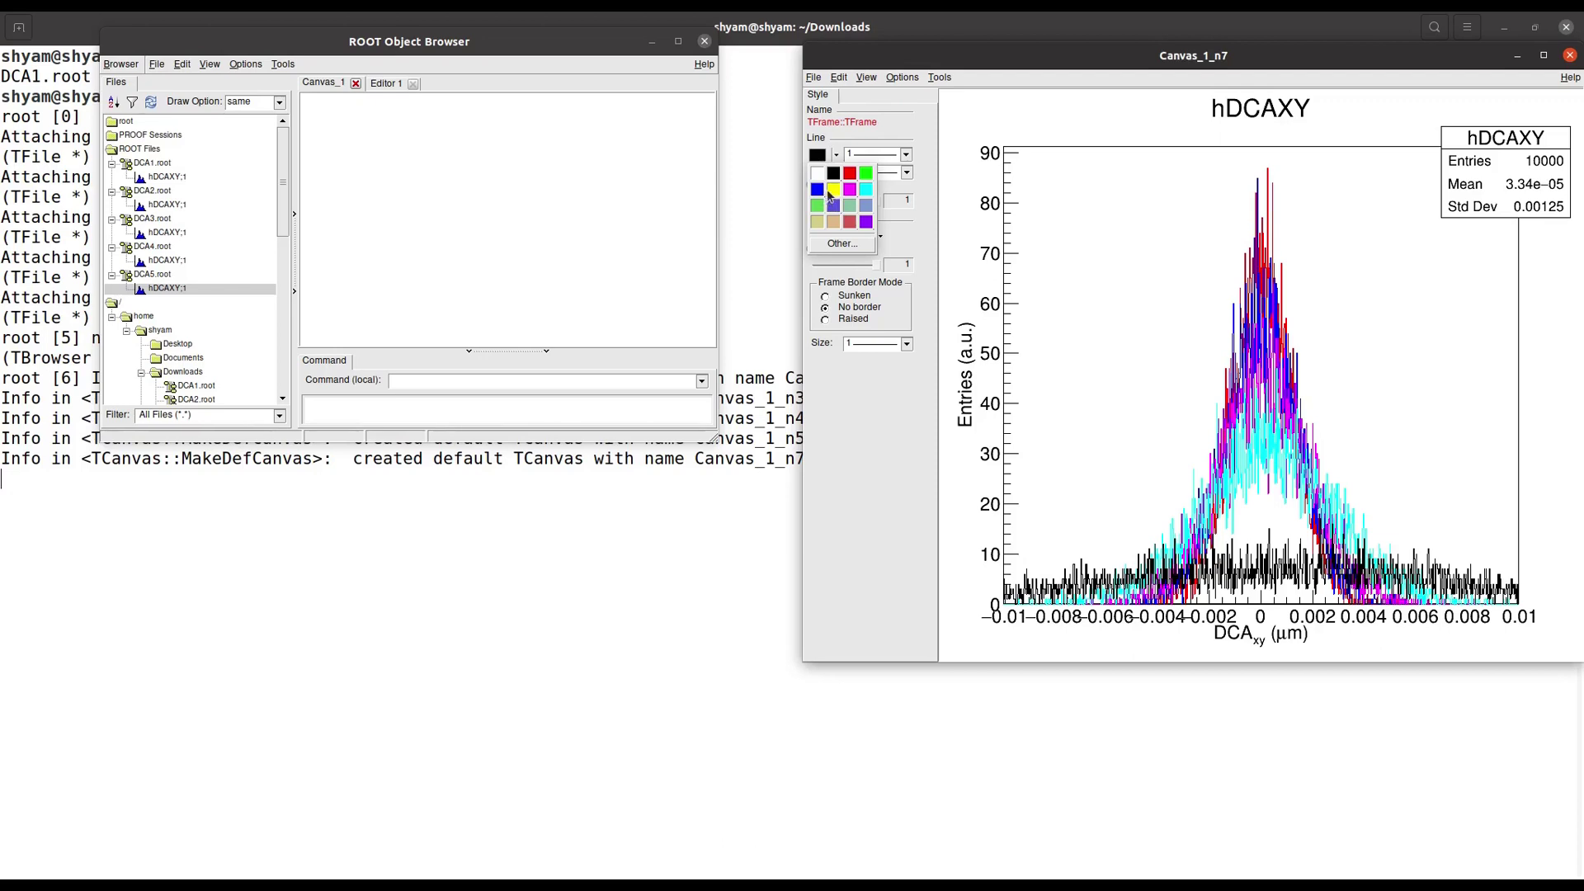
pyautogui.click(832, 191)
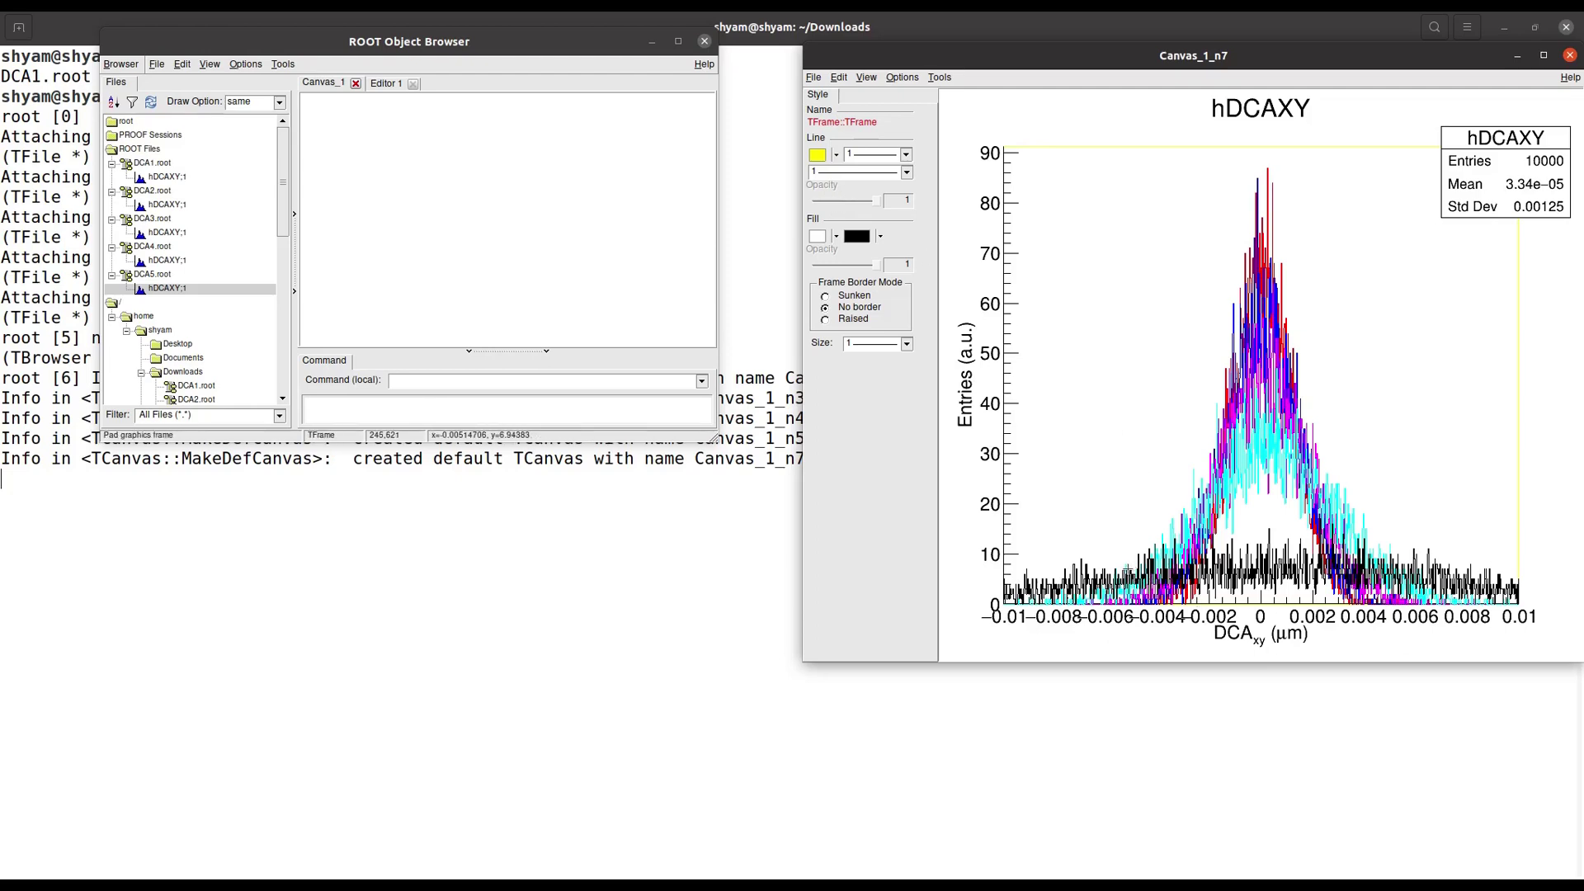
# Step: Set the line colour of the DCA5.root histogram to purple, then change it to light green
pyautogui.click(1126, 573)
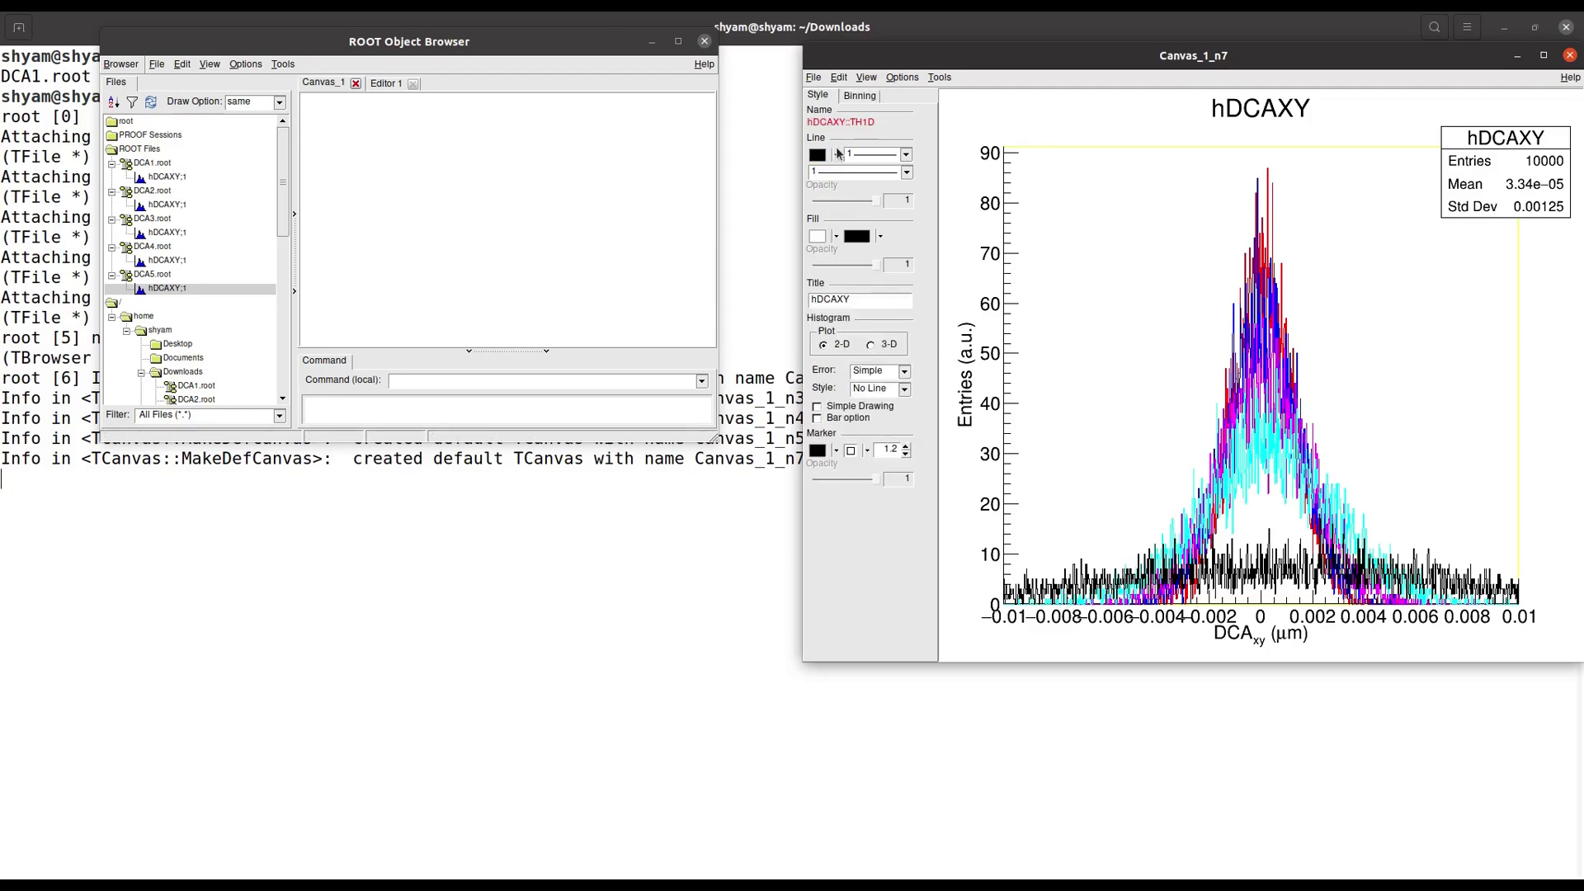
pyautogui.click(837, 155)
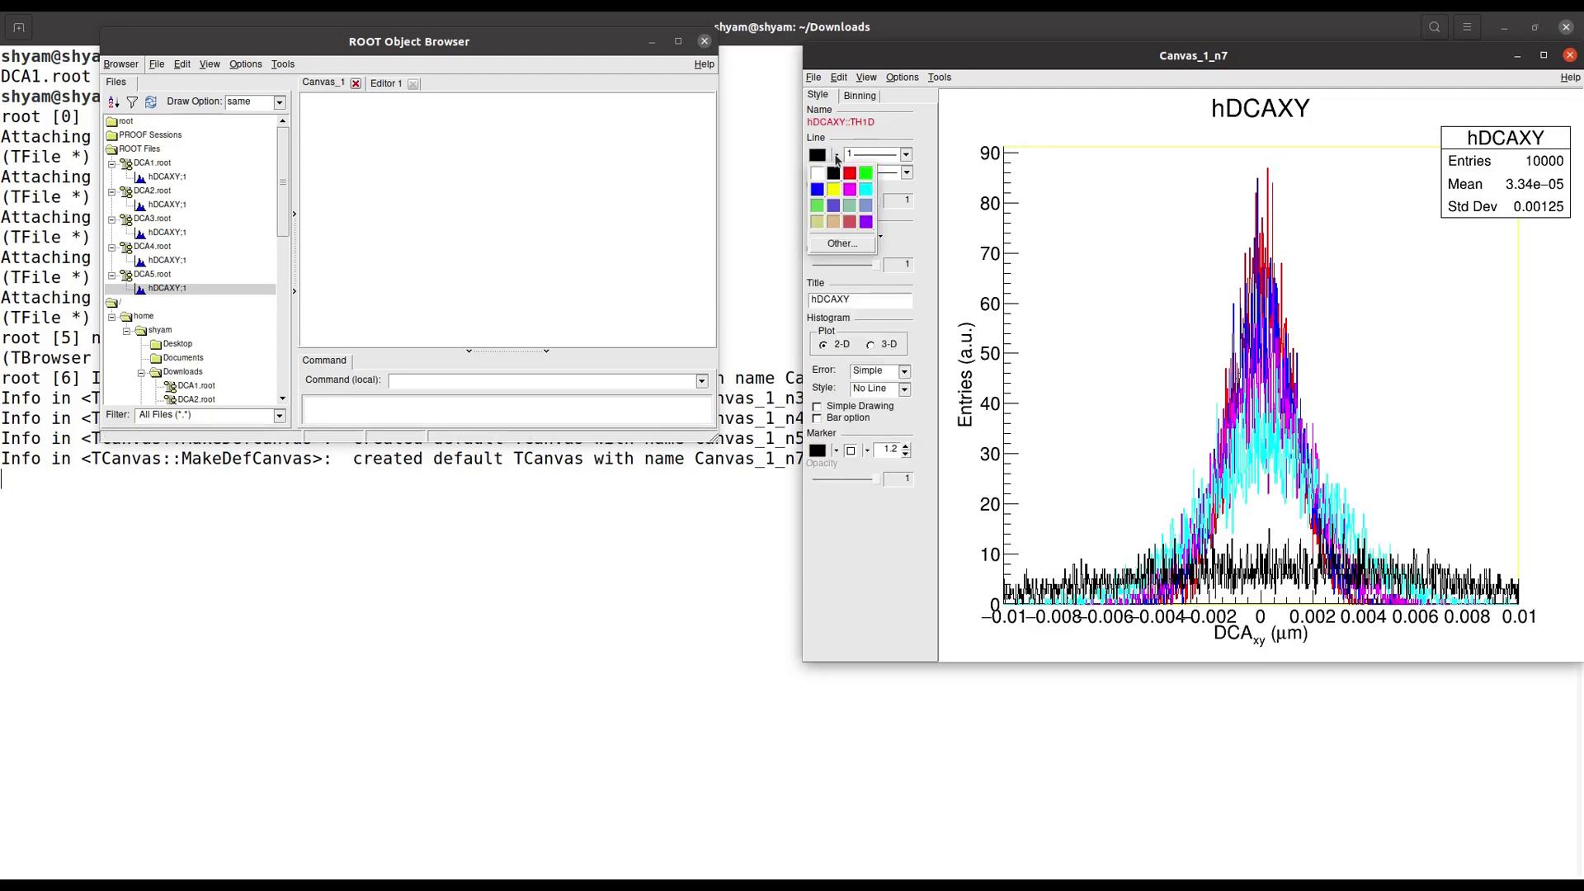
pyautogui.click(866, 222)
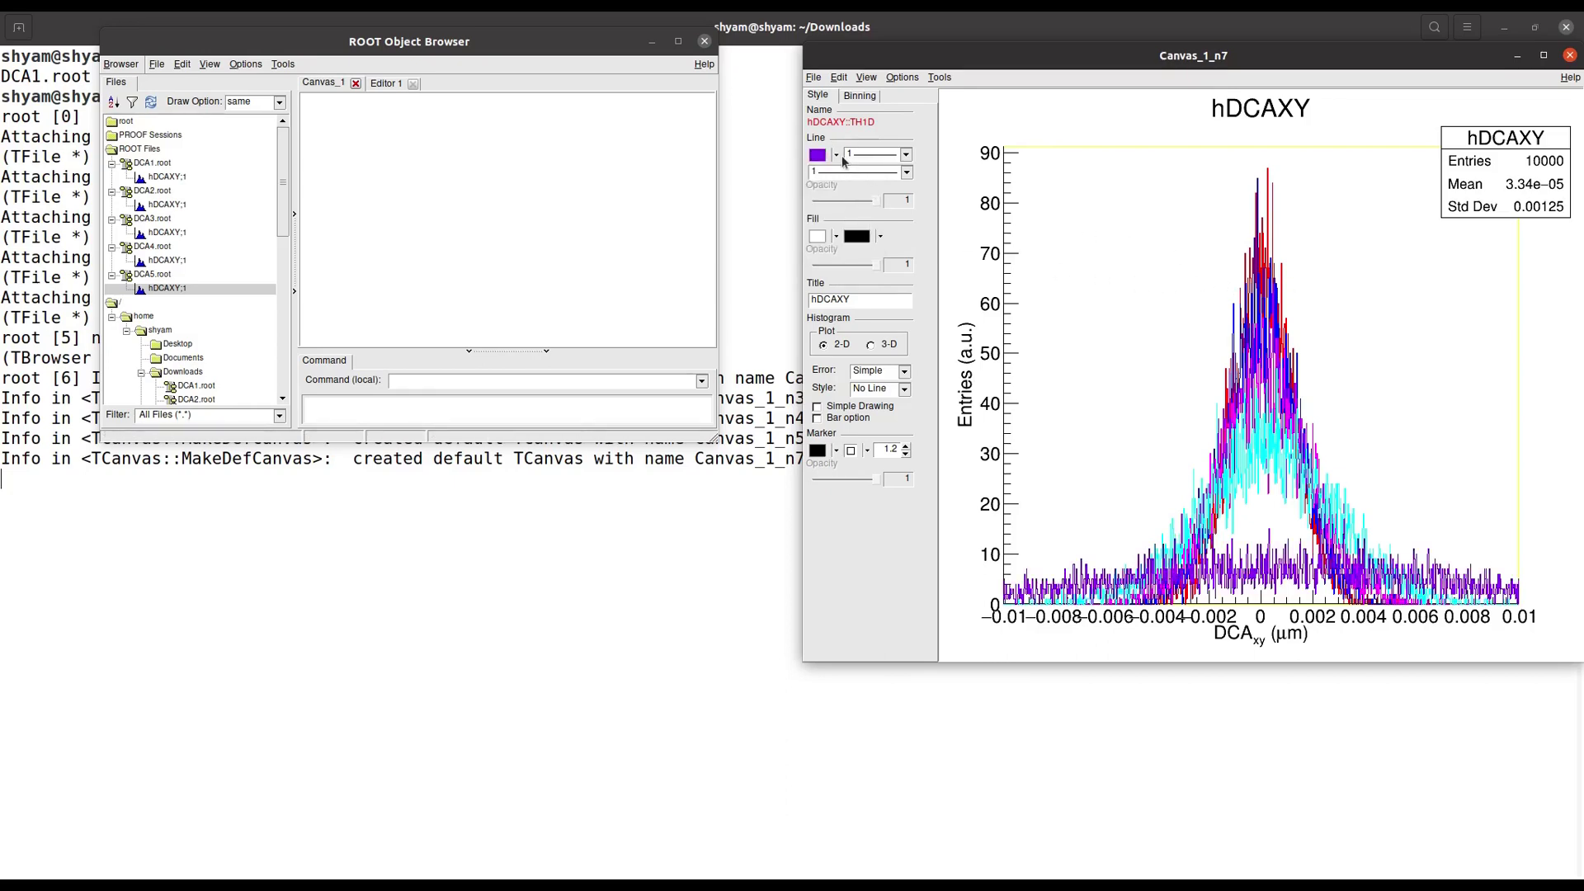
pyautogui.click(838, 155)
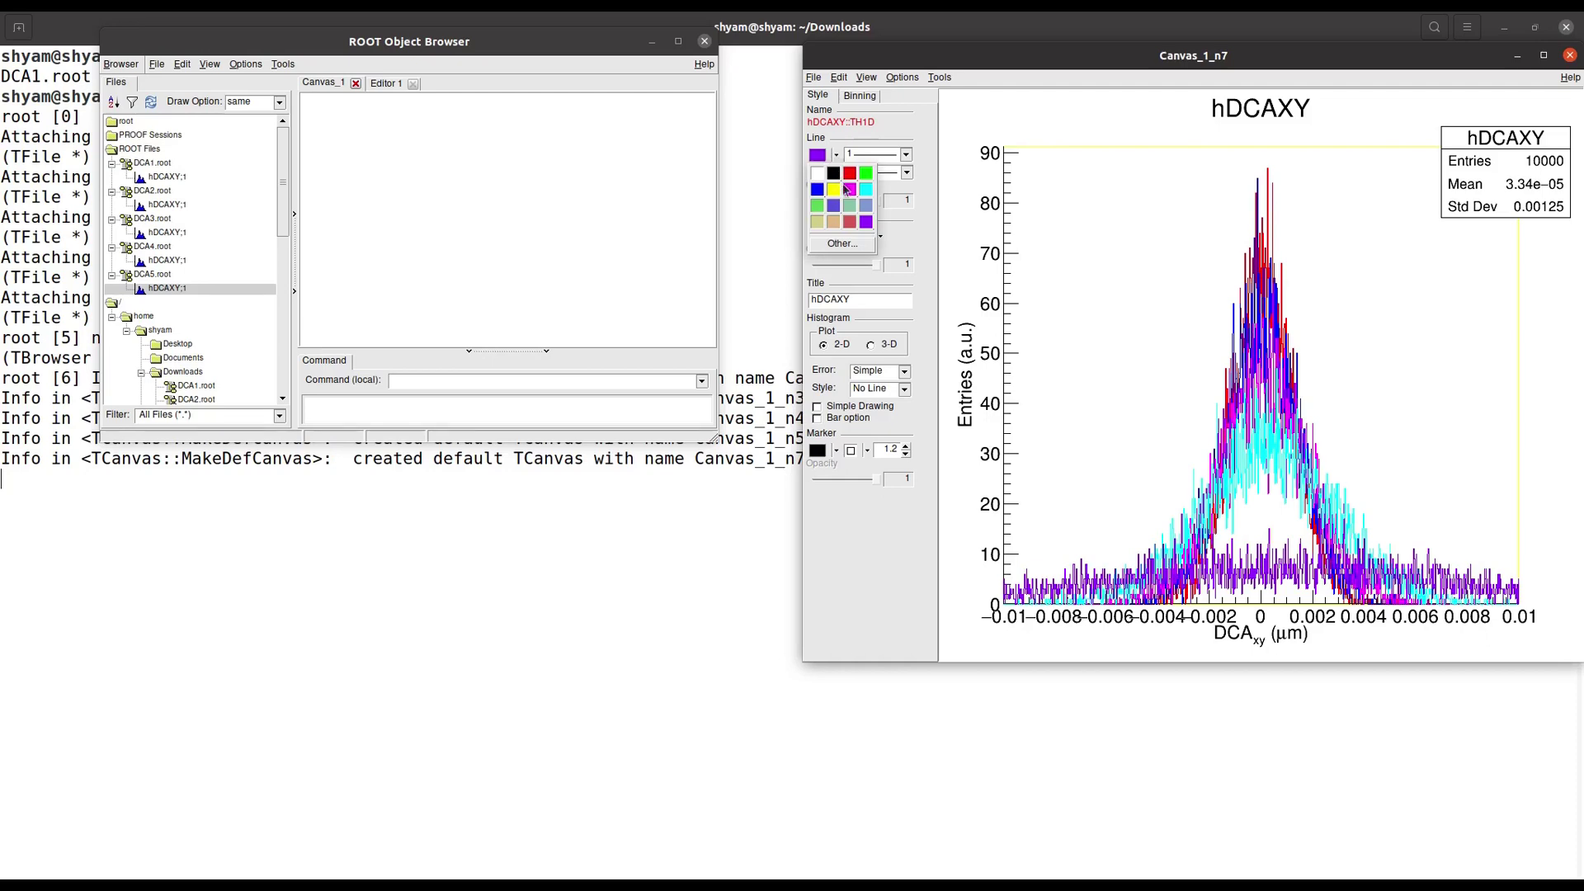
pyautogui.click(818, 207)
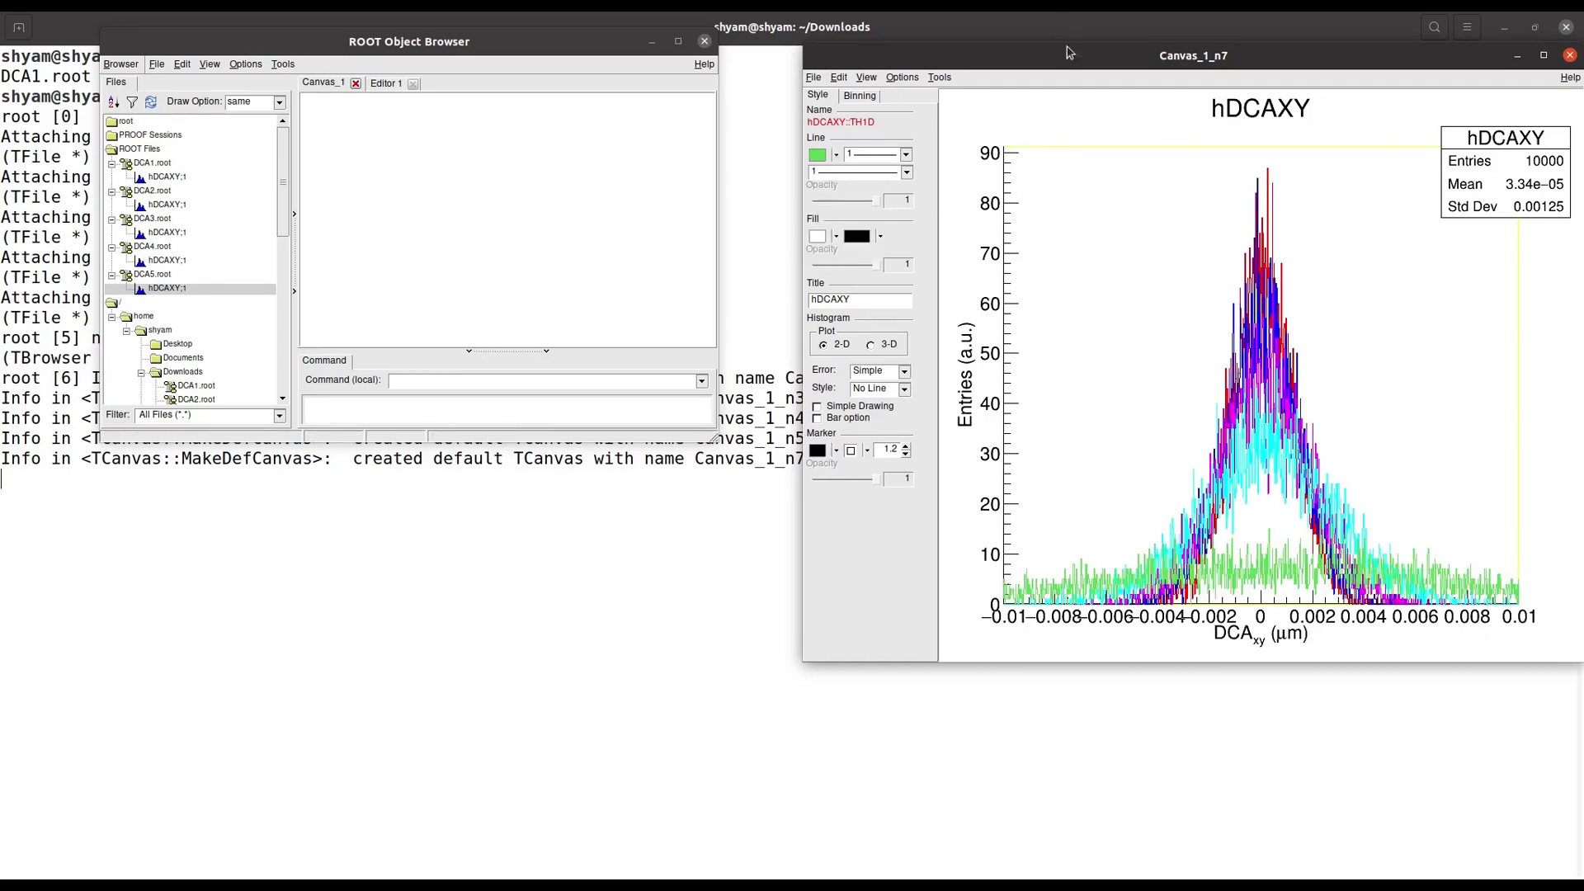
pyautogui.click(1078, 147)
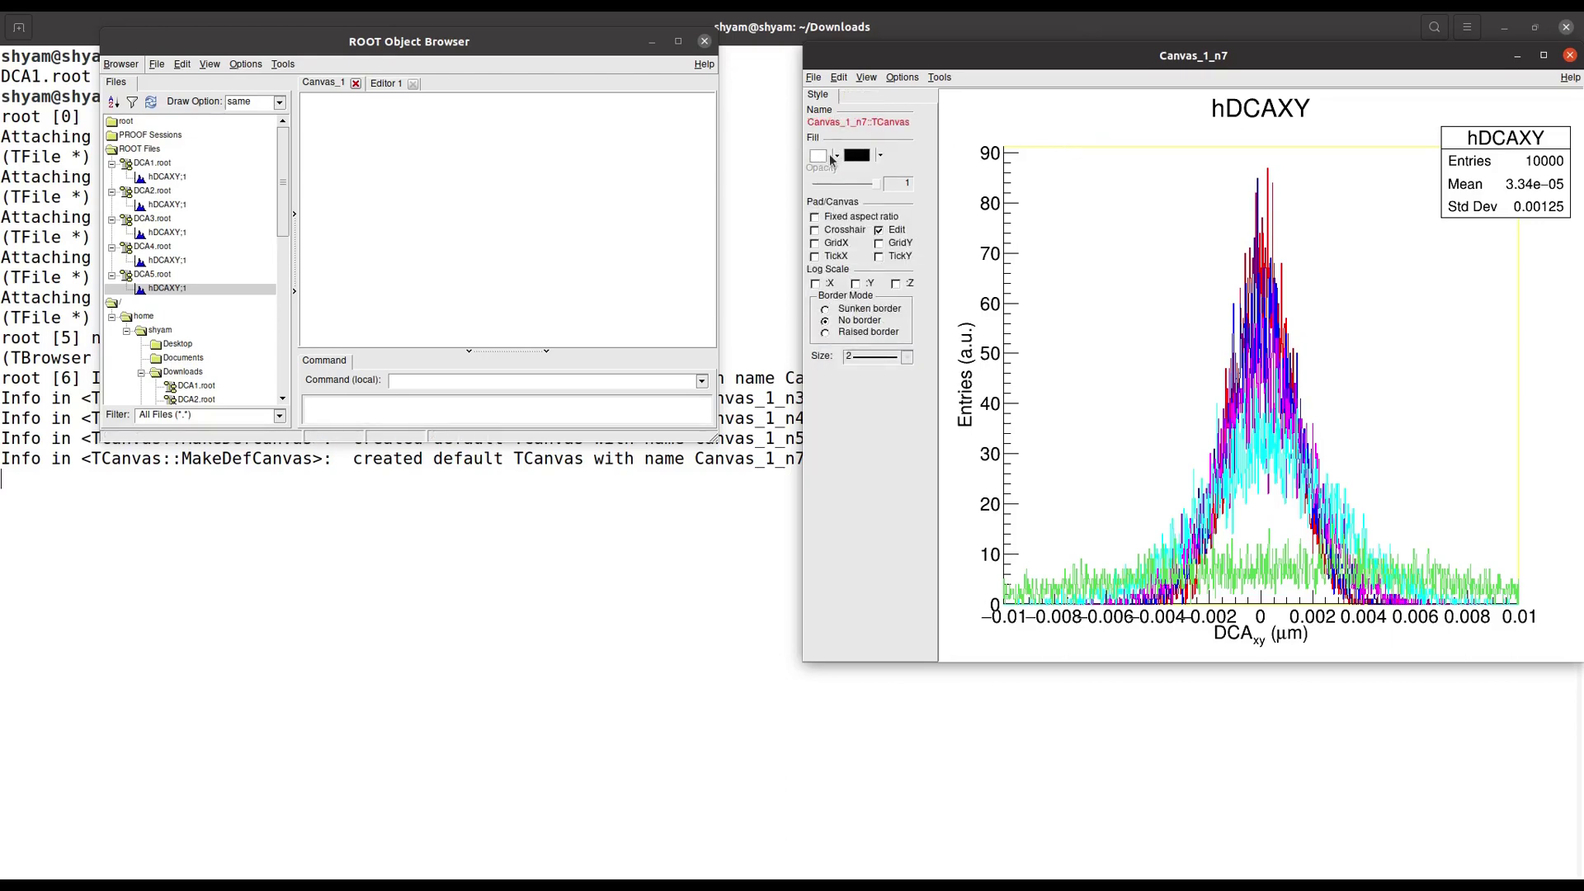
pyautogui.click(833, 157)
pyautogui.click(833, 174)
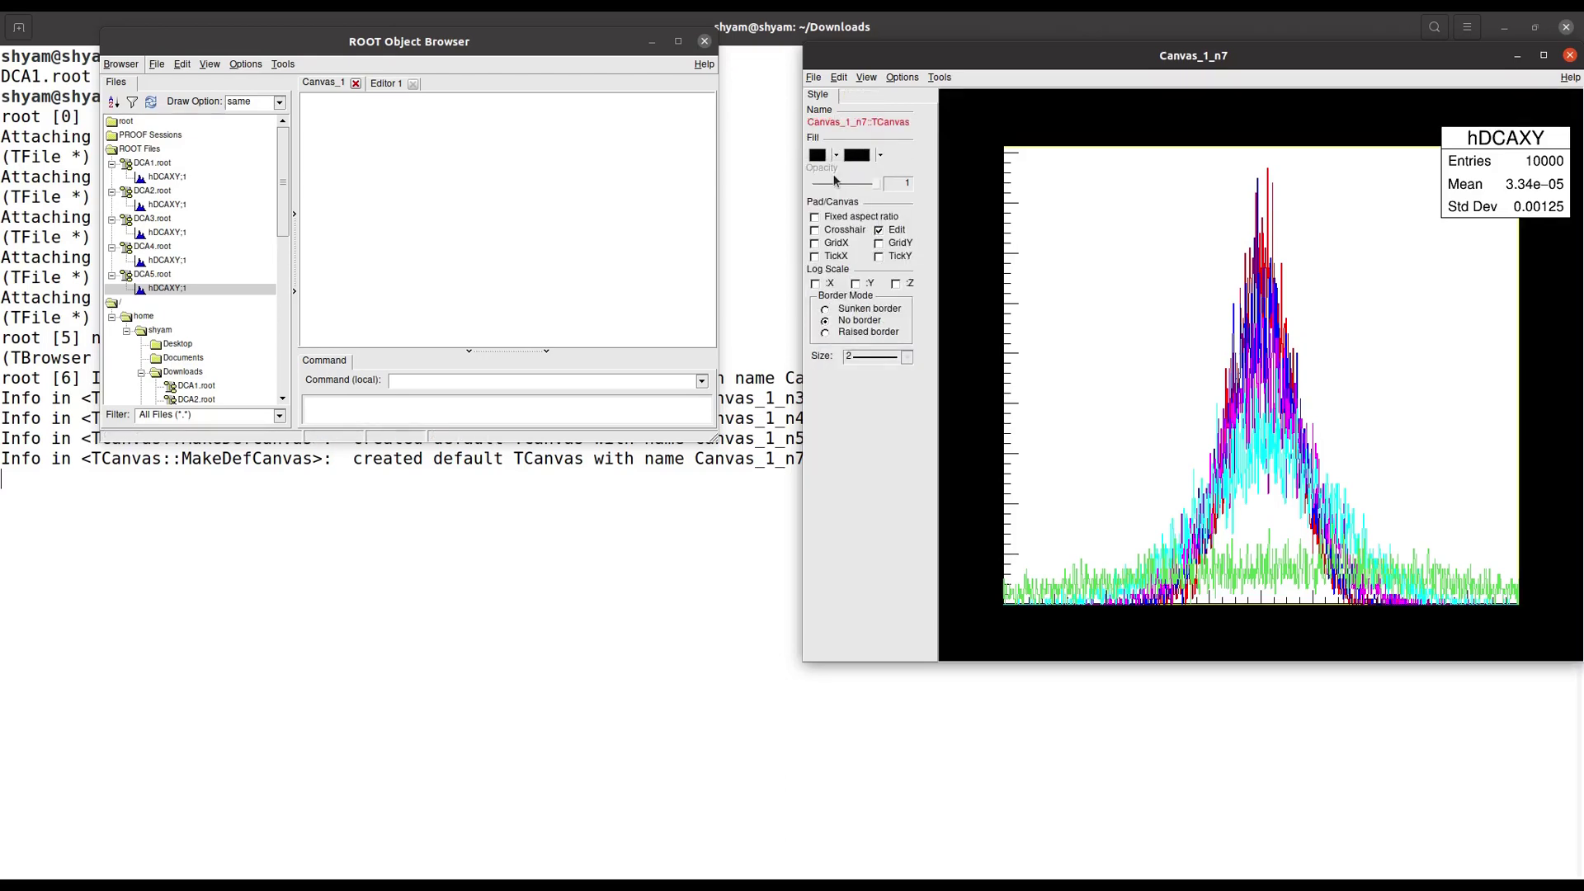
pyautogui.click(834, 156)
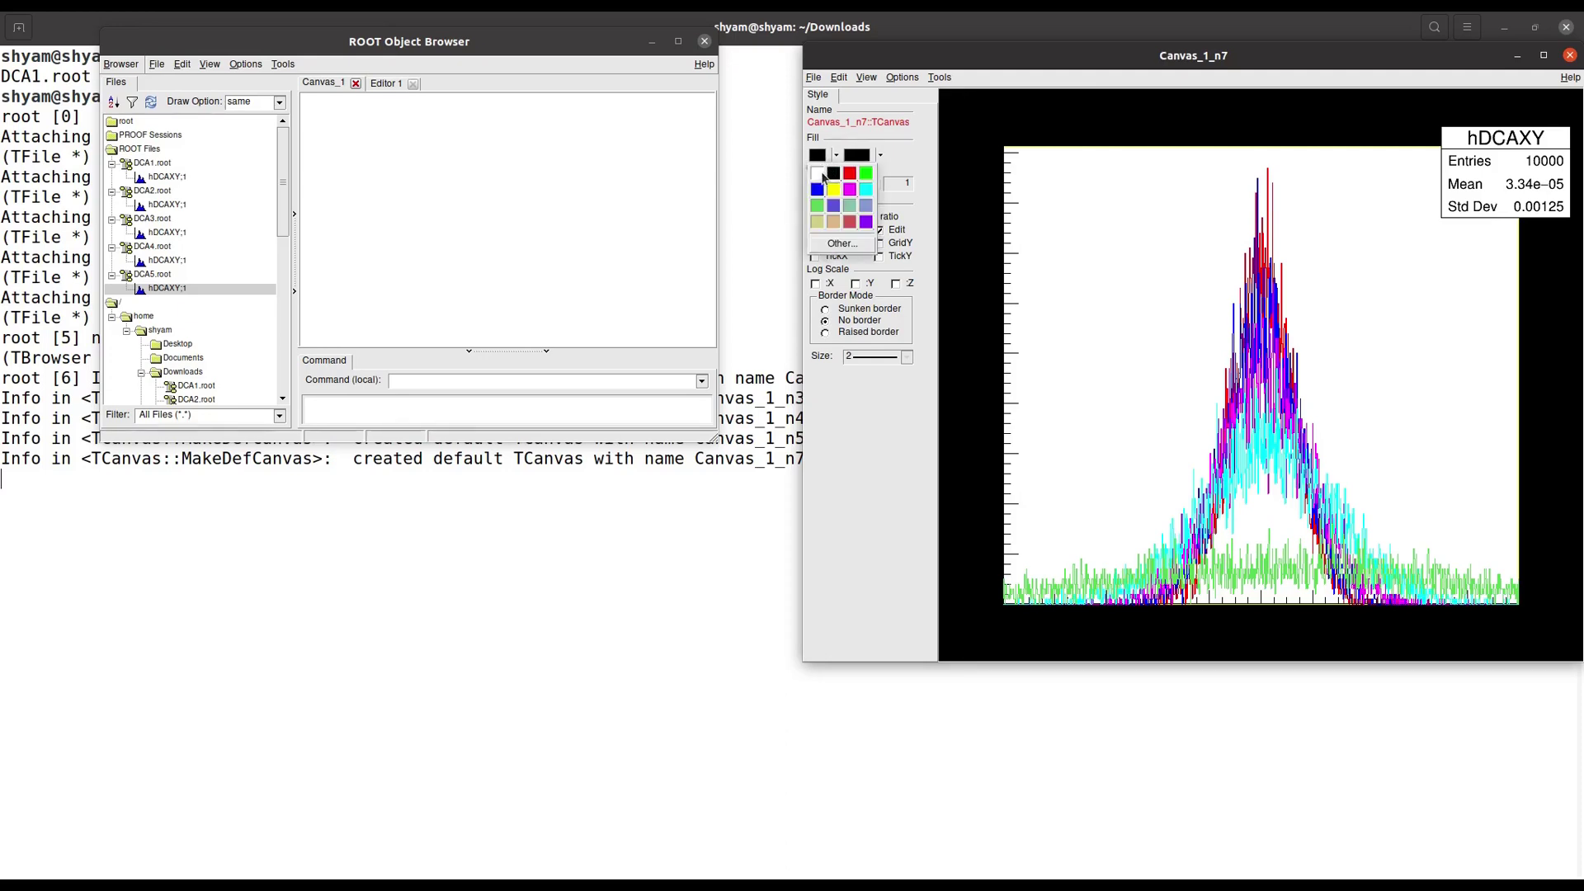
pyautogui.click(816, 173)
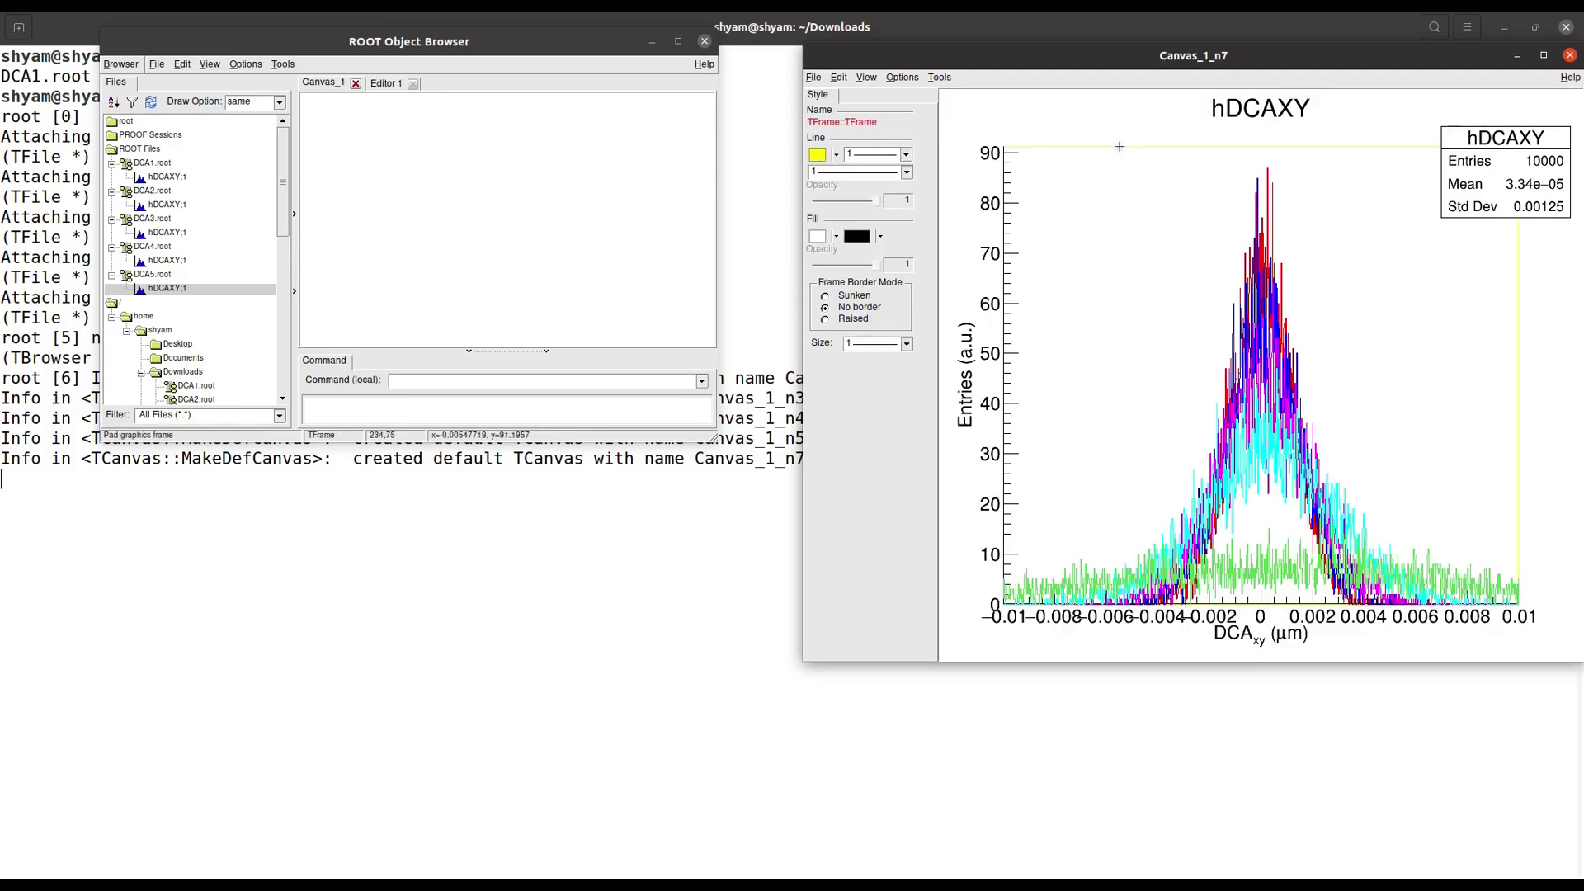
# Step: Set the line colour of the plot frame back to black
pyautogui.click(837, 156)
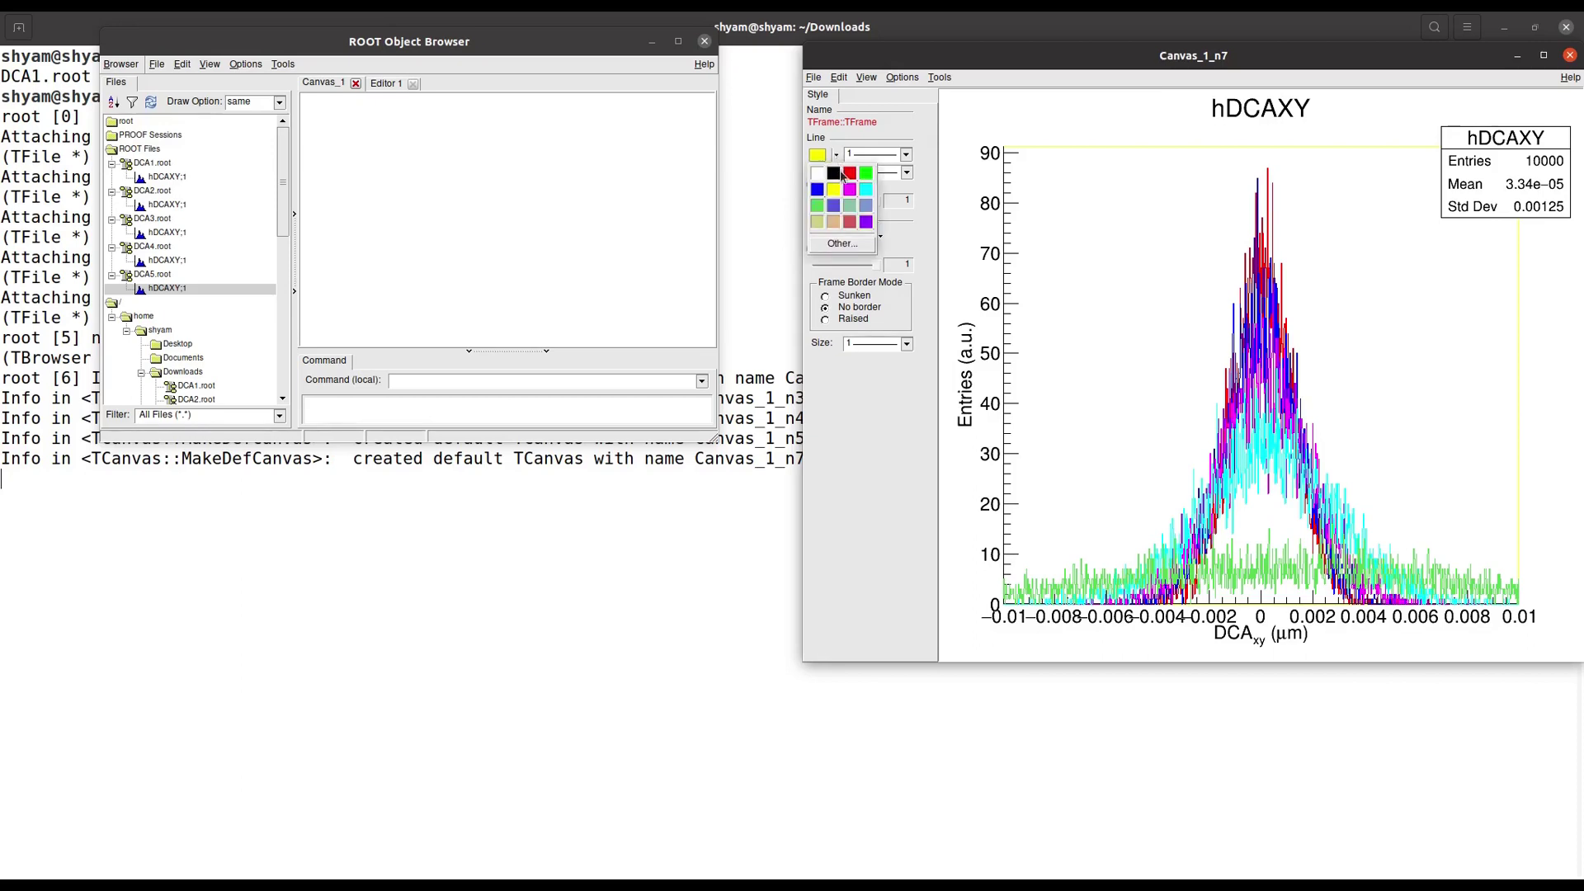
pyautogui.click(835, 175)
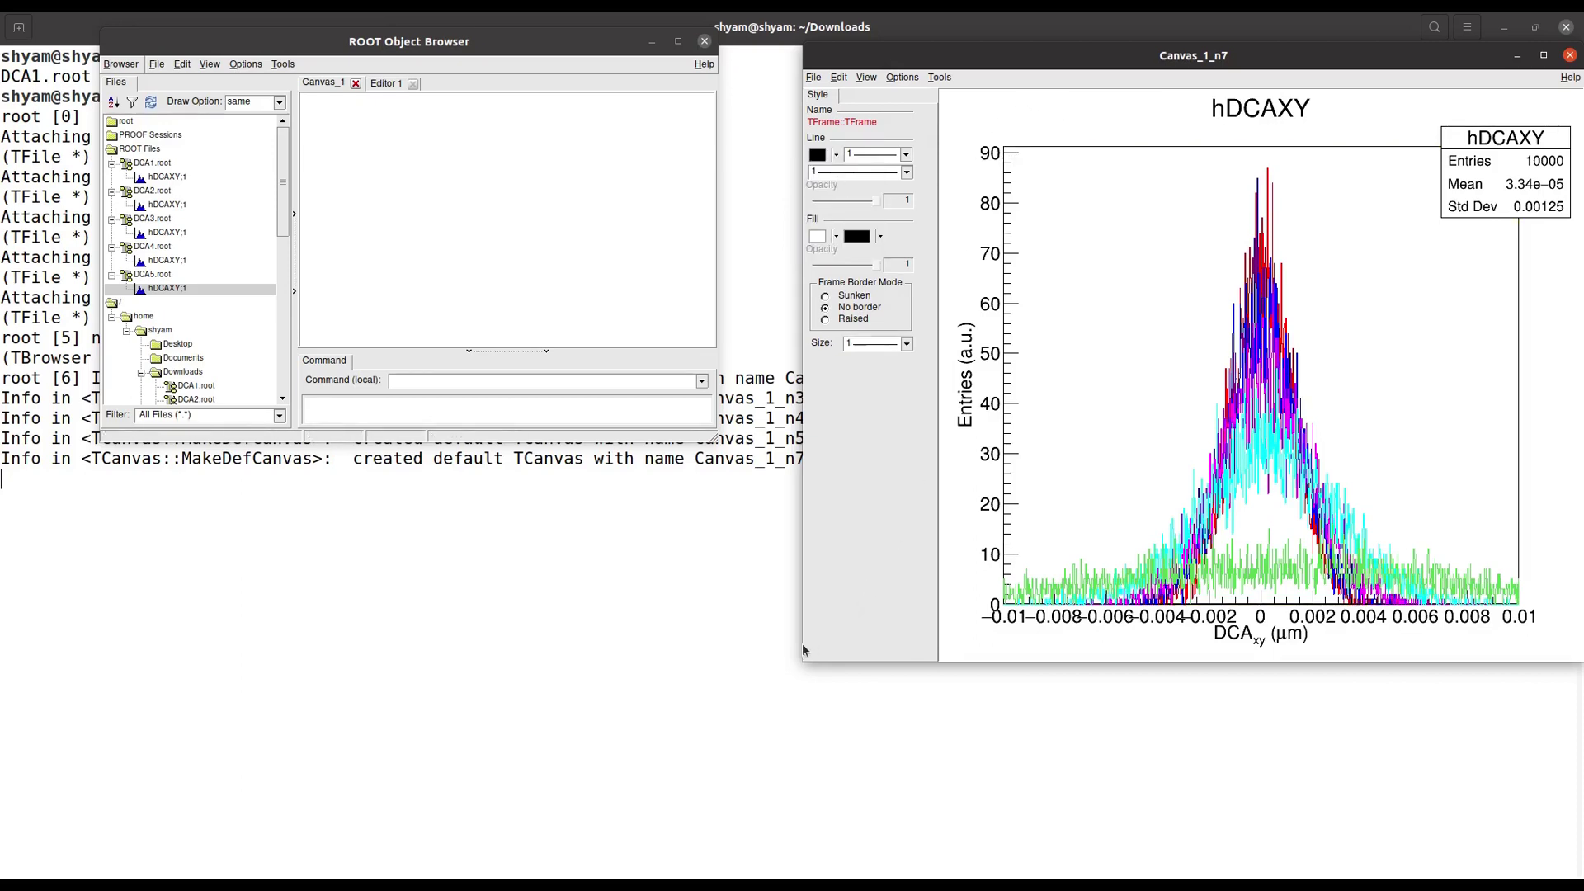
# Step: Enlarge the canvas window and build a legend with the default settings, placed just below the statistics box
pyautogui.moveTo(805, 650); pyautogui.dragTo(511, 758)
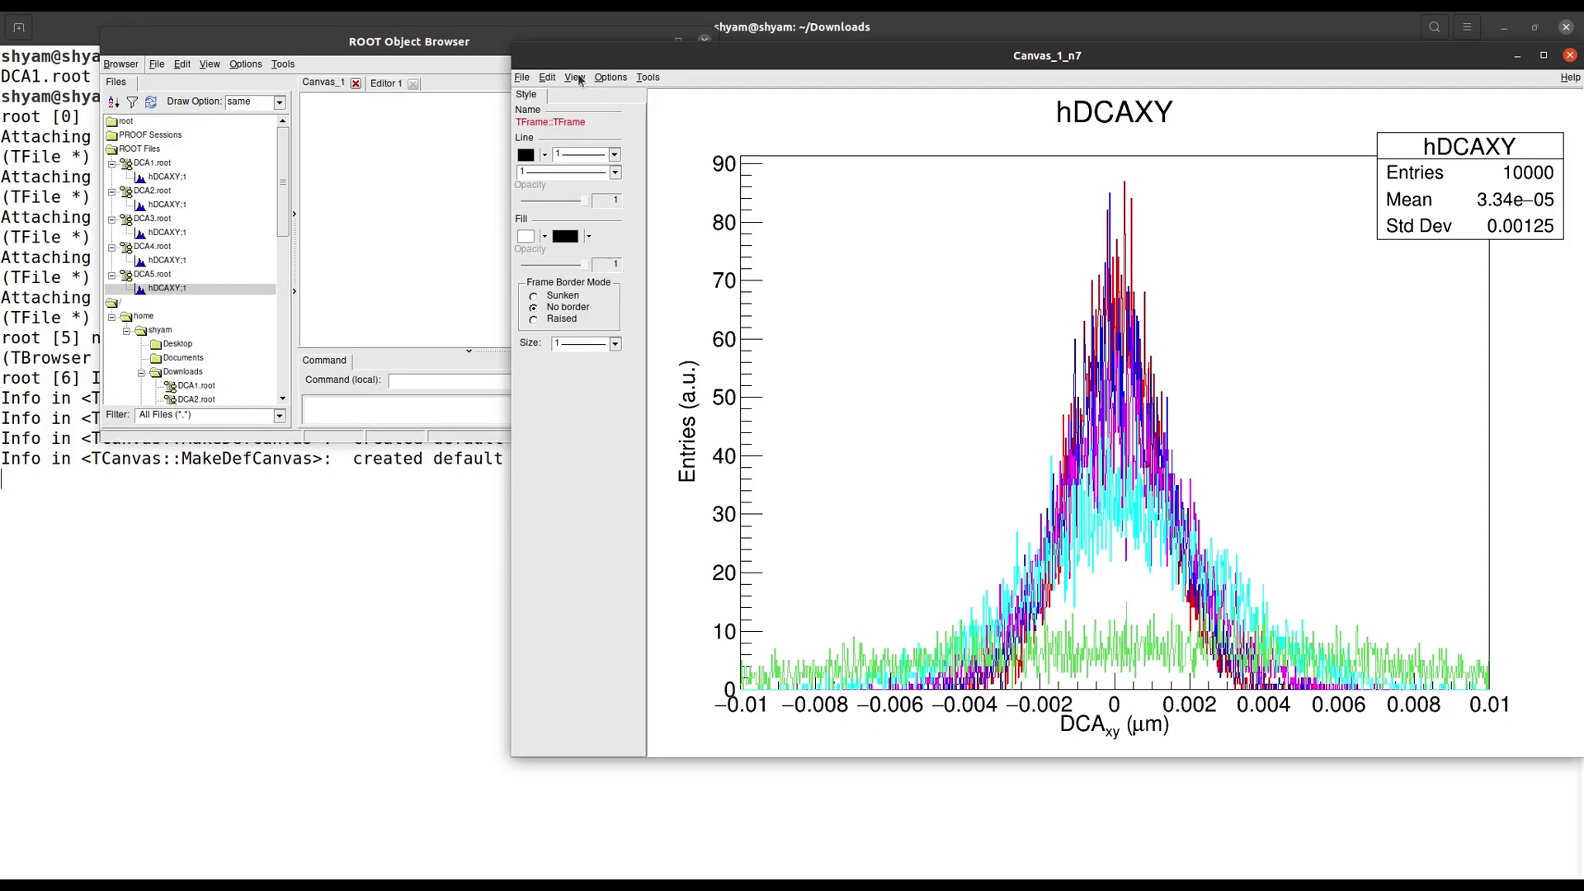
pyautogui.rightClick(944, 127)
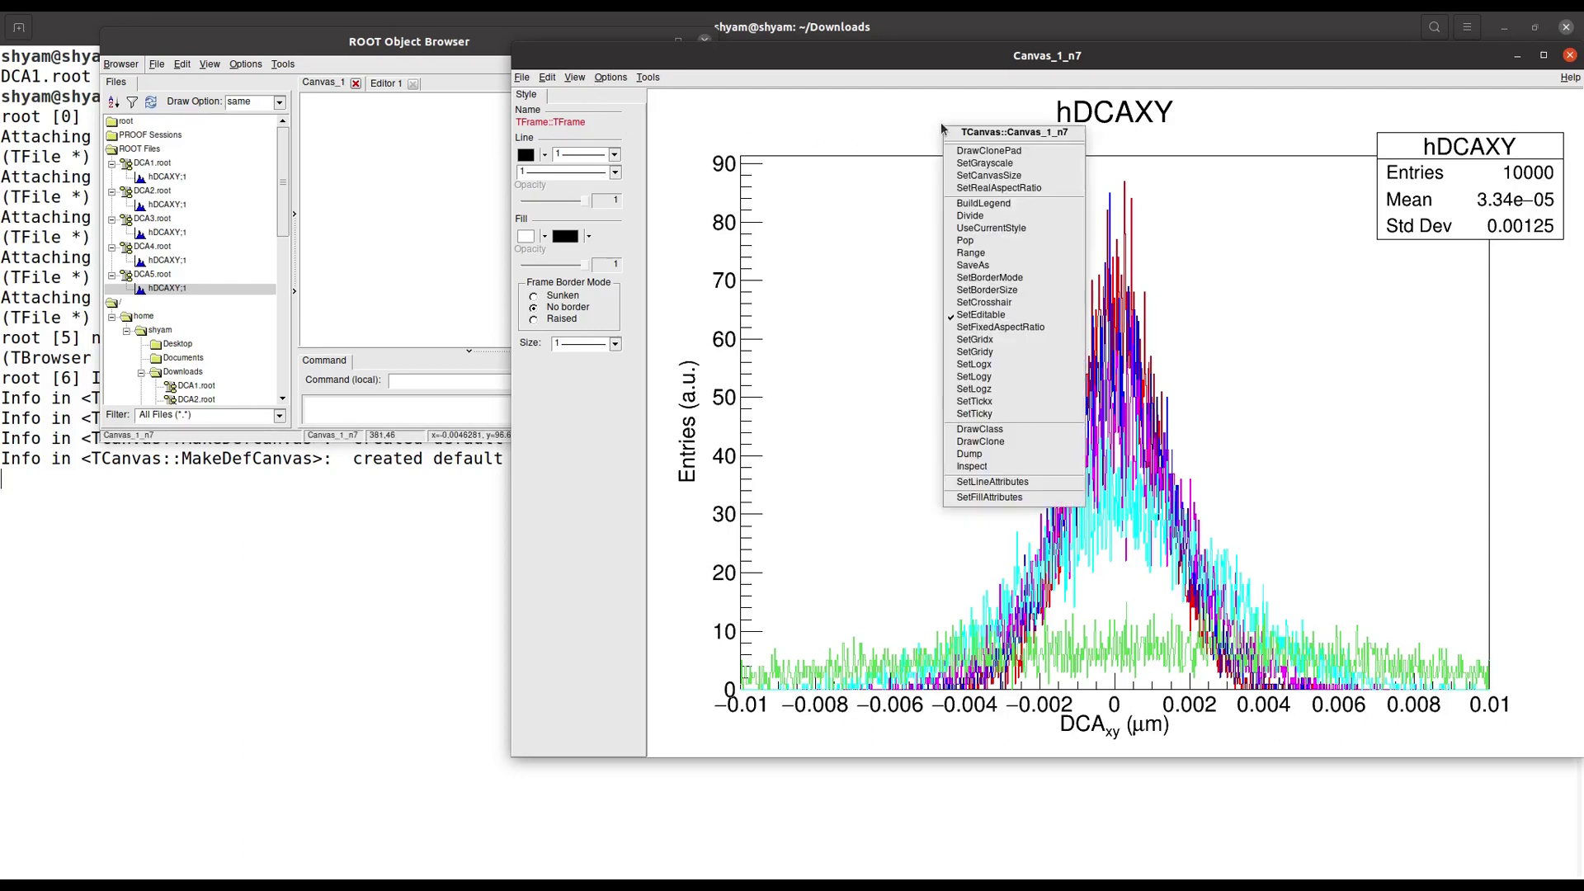
pyautogui.click(983, 204)
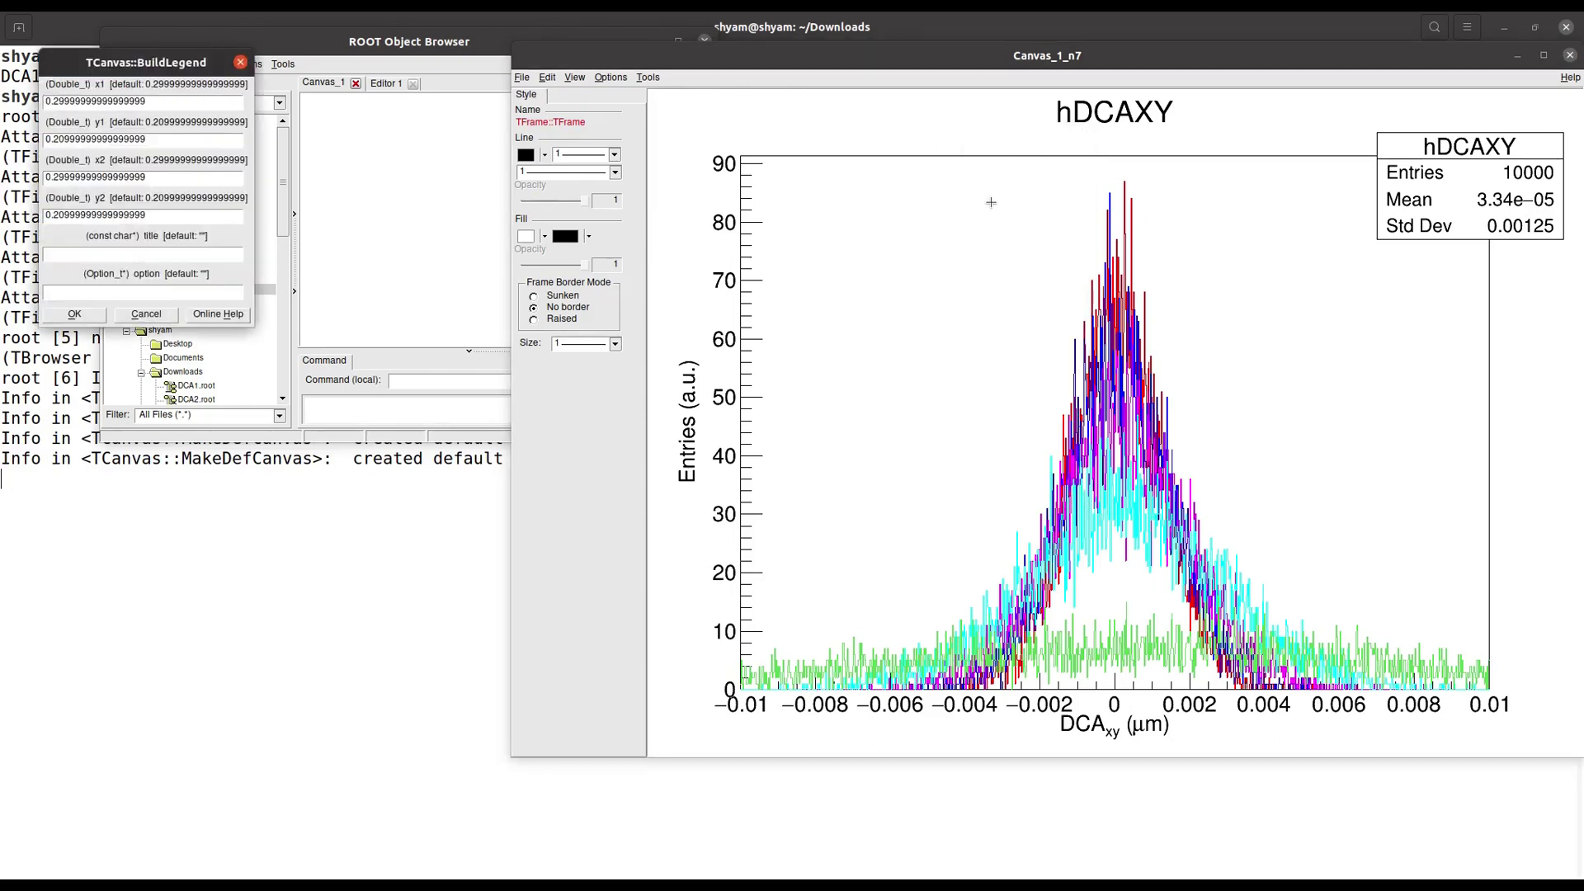
pyautogui.click(74, 313)
pyautogui.moveTo(1183, 391); pyautogui.dragTo(1305, 316)
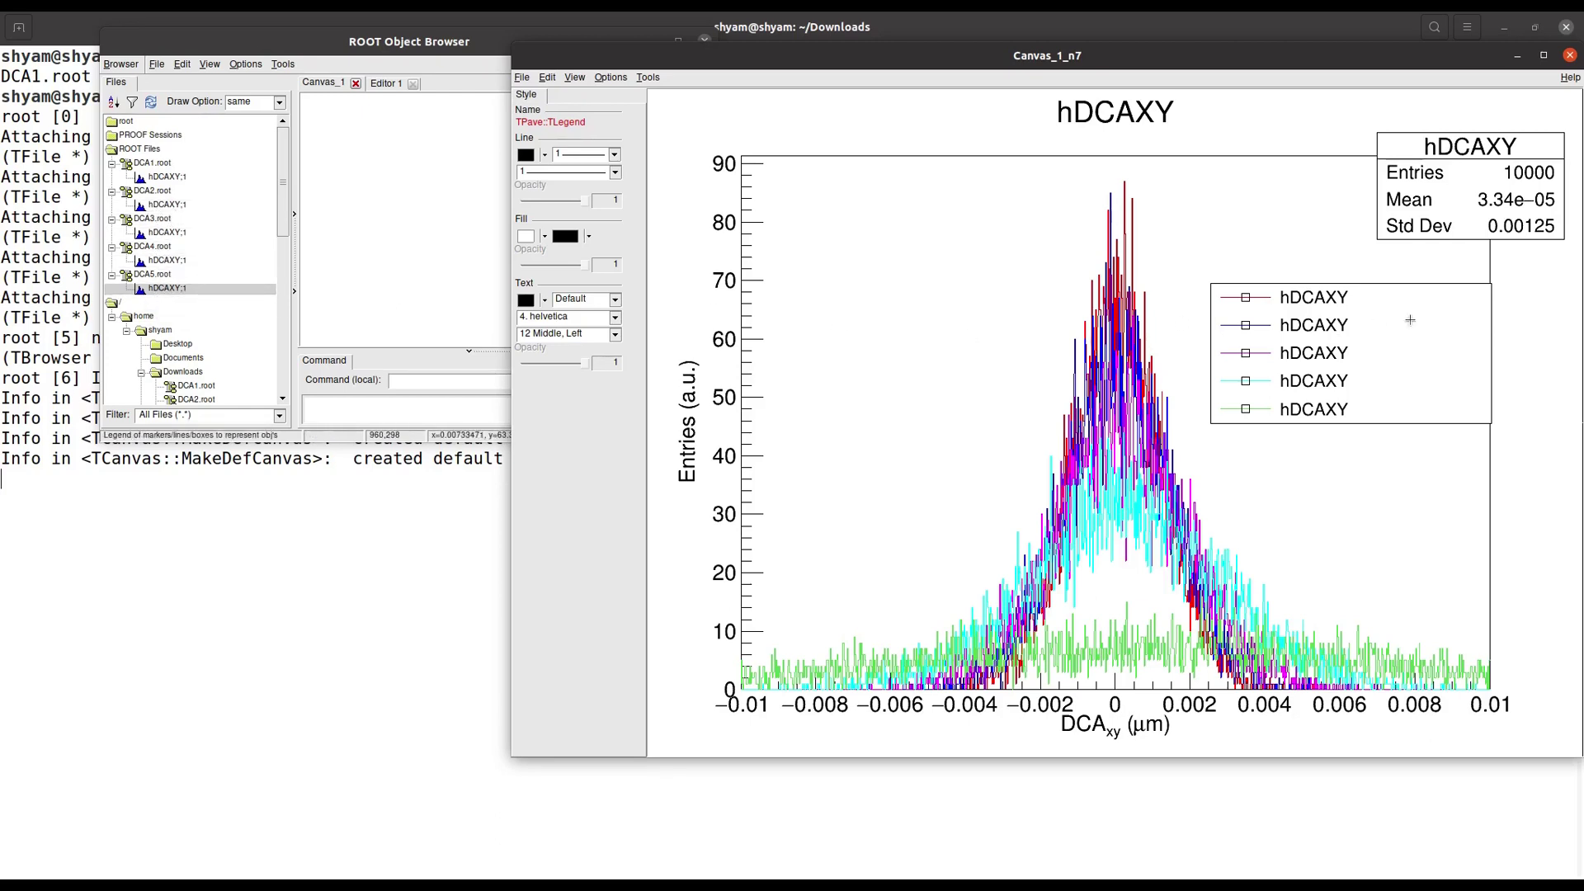
# Step: Label the blue legend entry DCA1 and the red legend entry DCA2
pyautogui.rightClick(1311, 333)
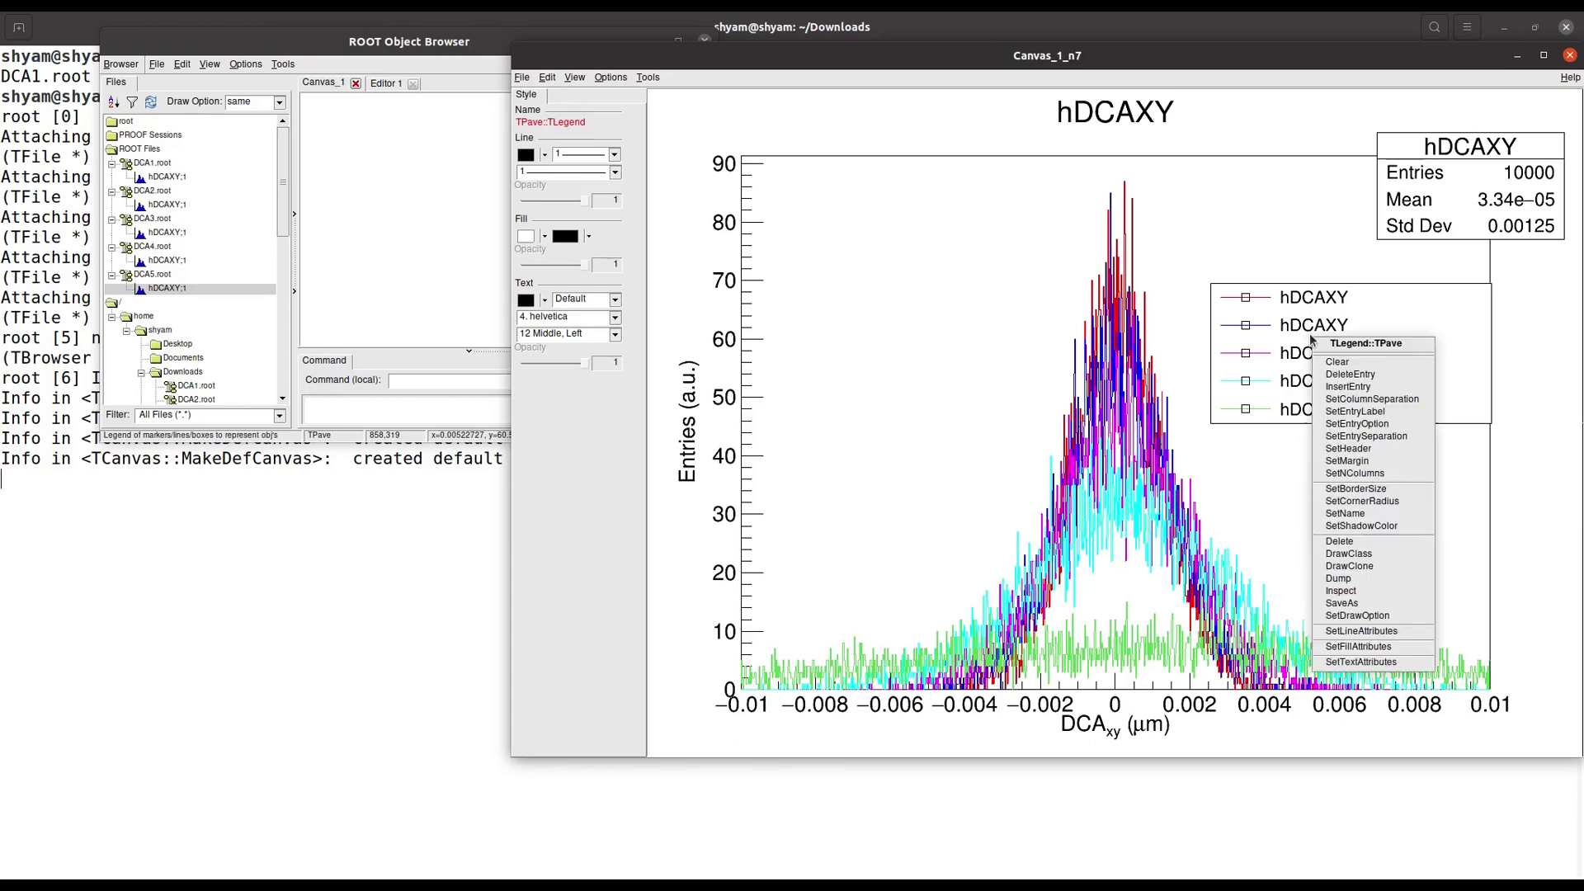
pyautogui.click(1351, 412)
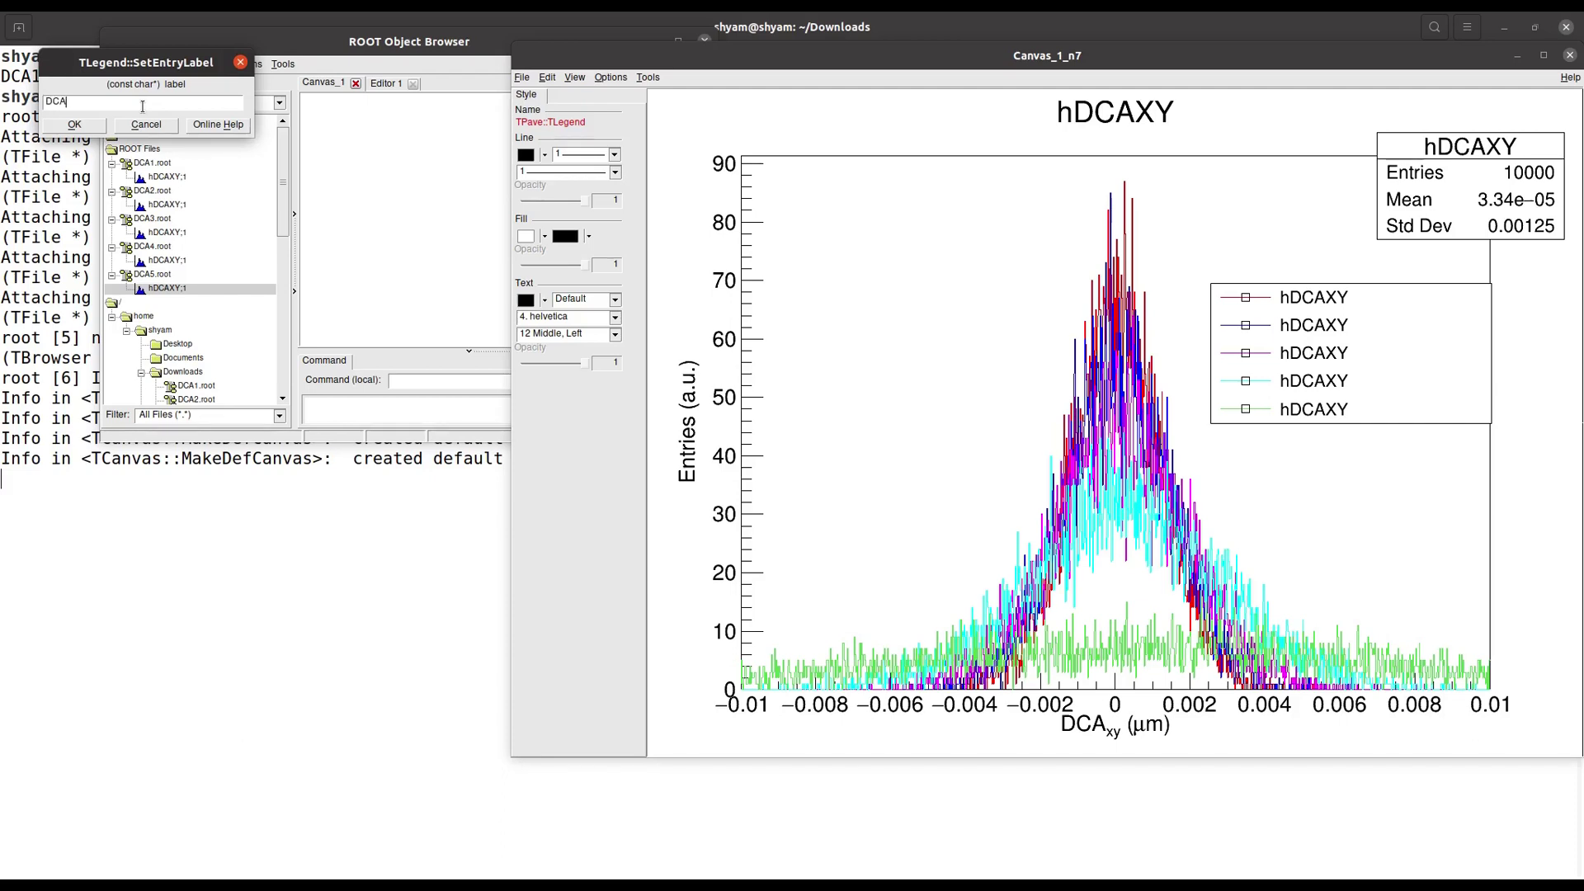
pyautogui.click(74, 124)
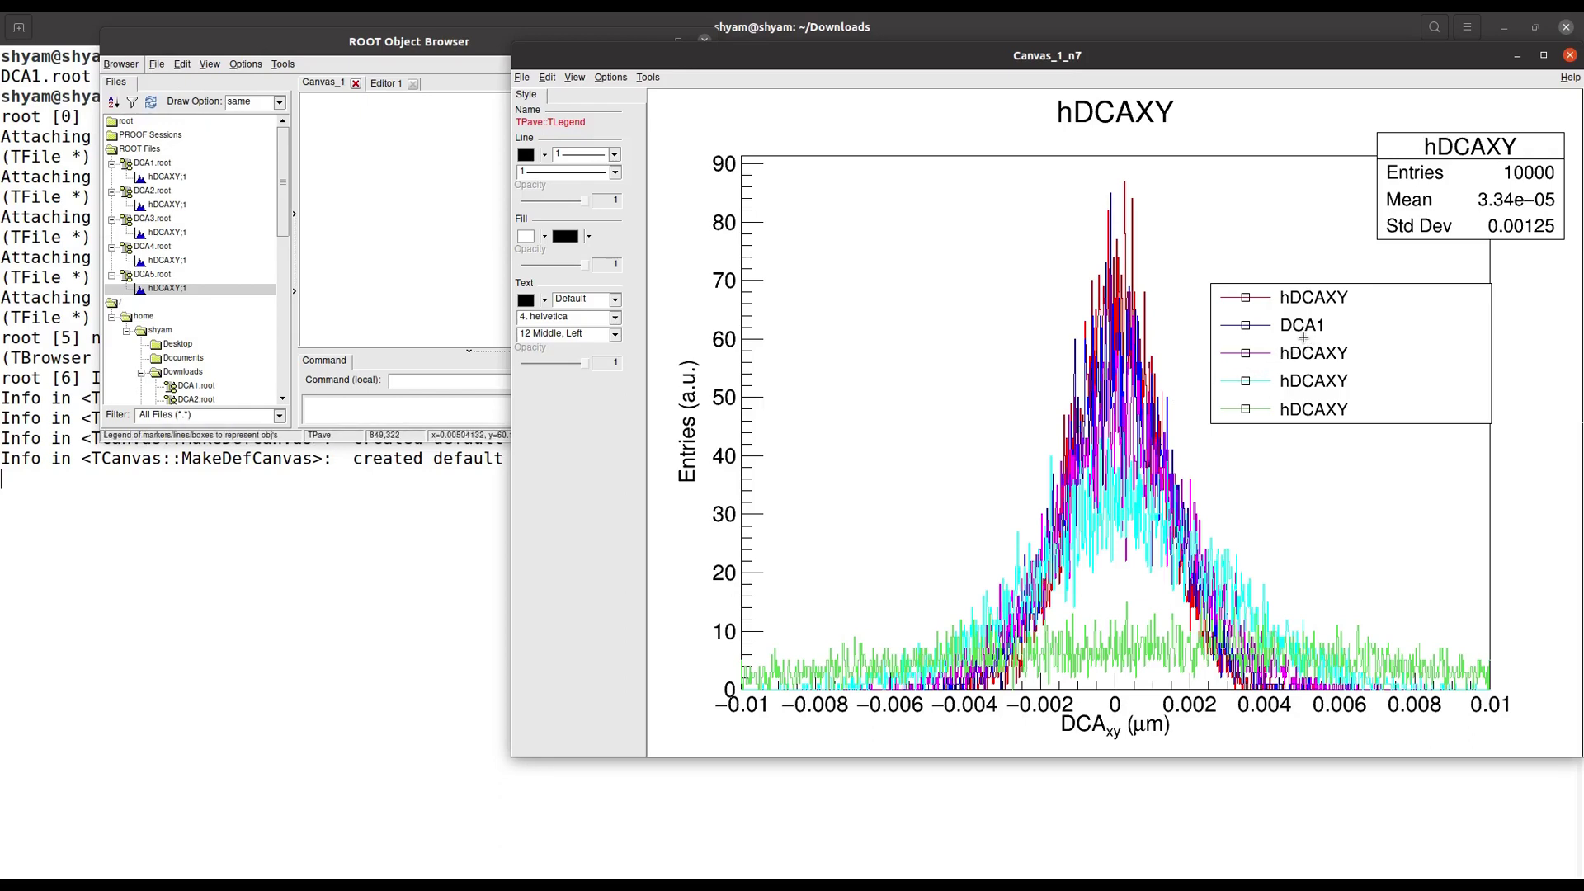
pyautogui.rightClick(1307, 298)
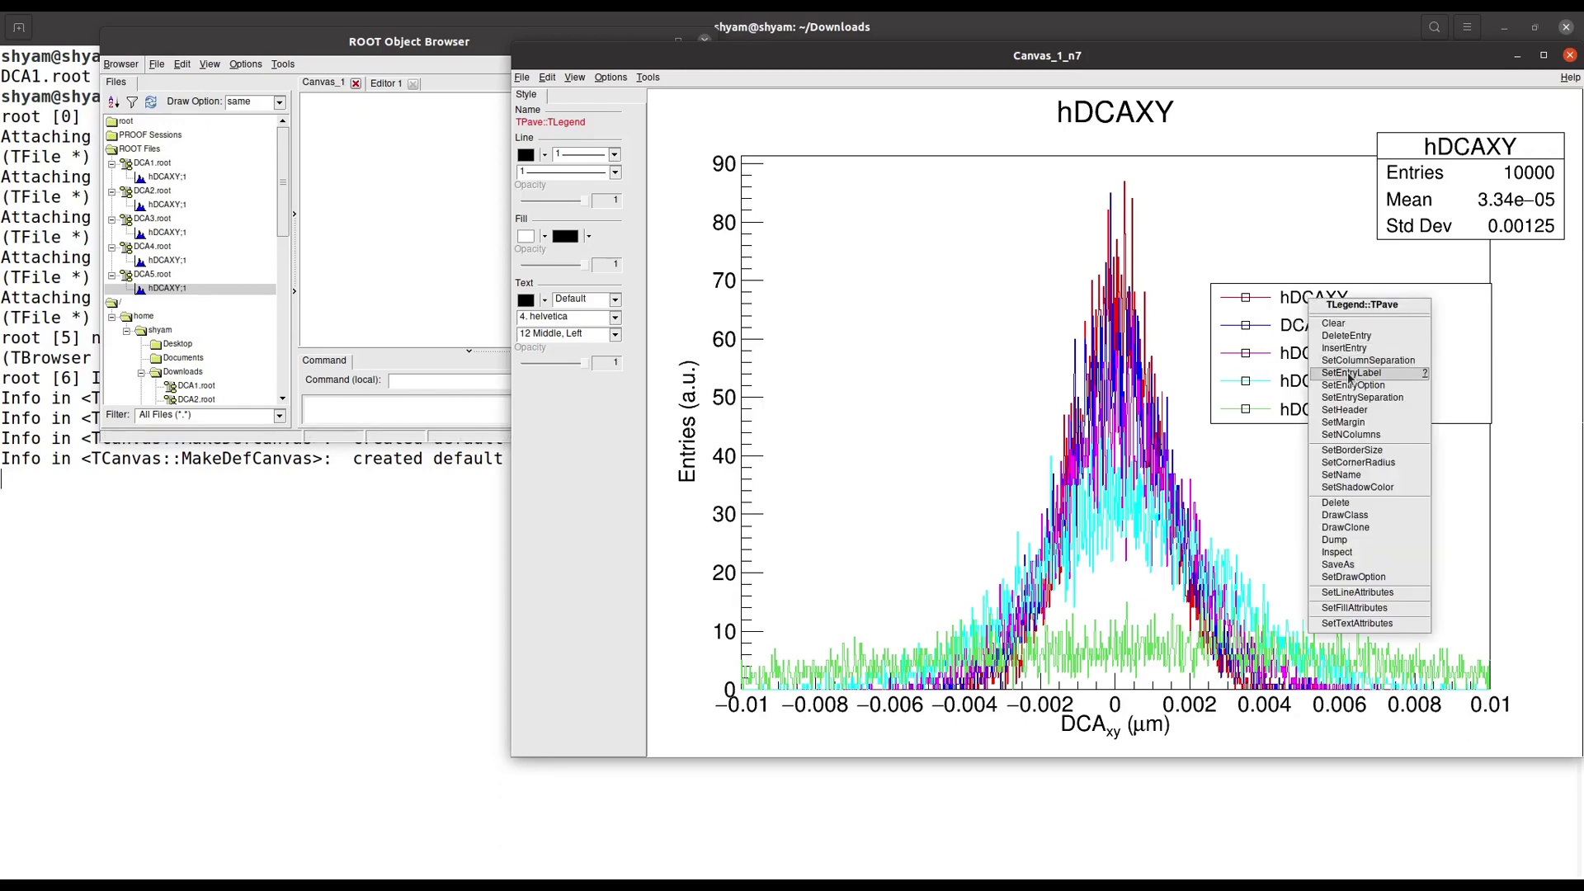
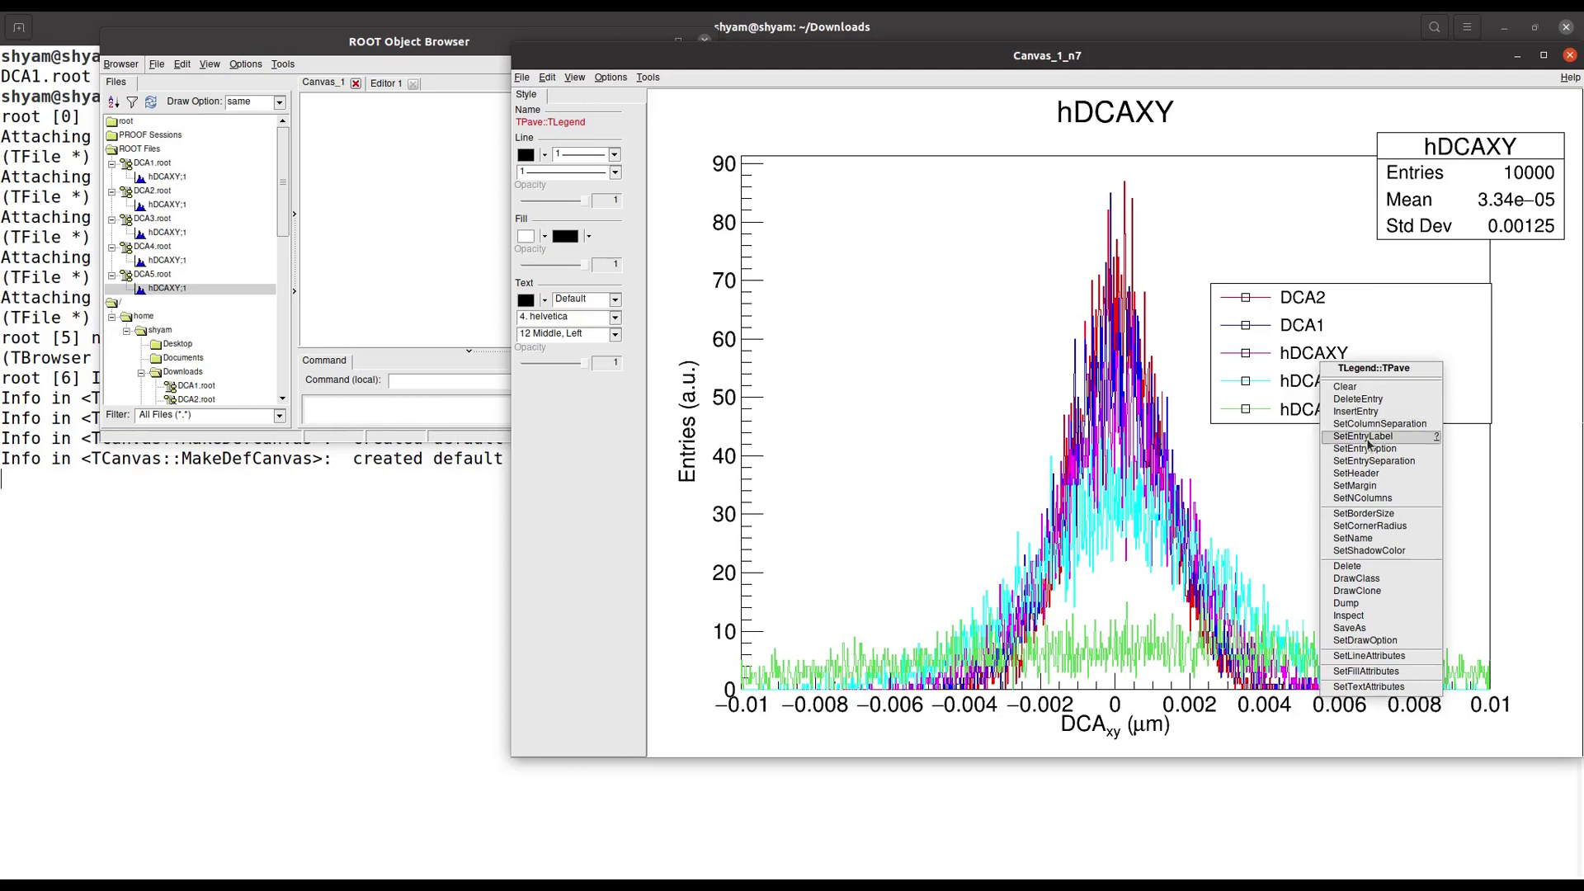
# Step: Label the magenta legend entry DCA3 and the cyan legend entry DCA4
pyautogui.click(1363, 435)
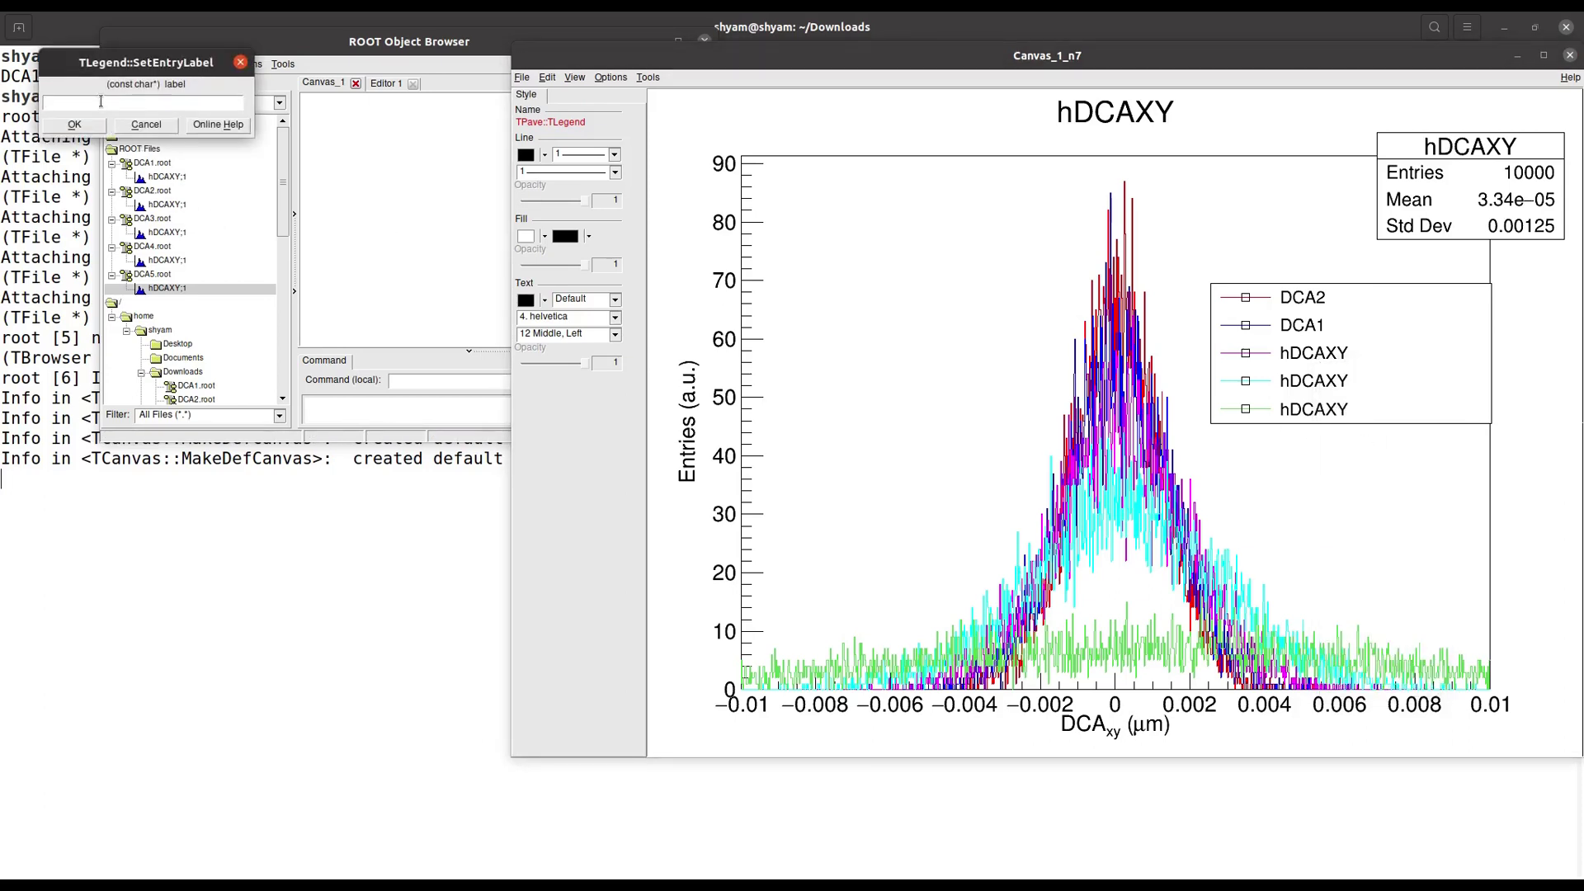
pyautogui.click(76, 124)
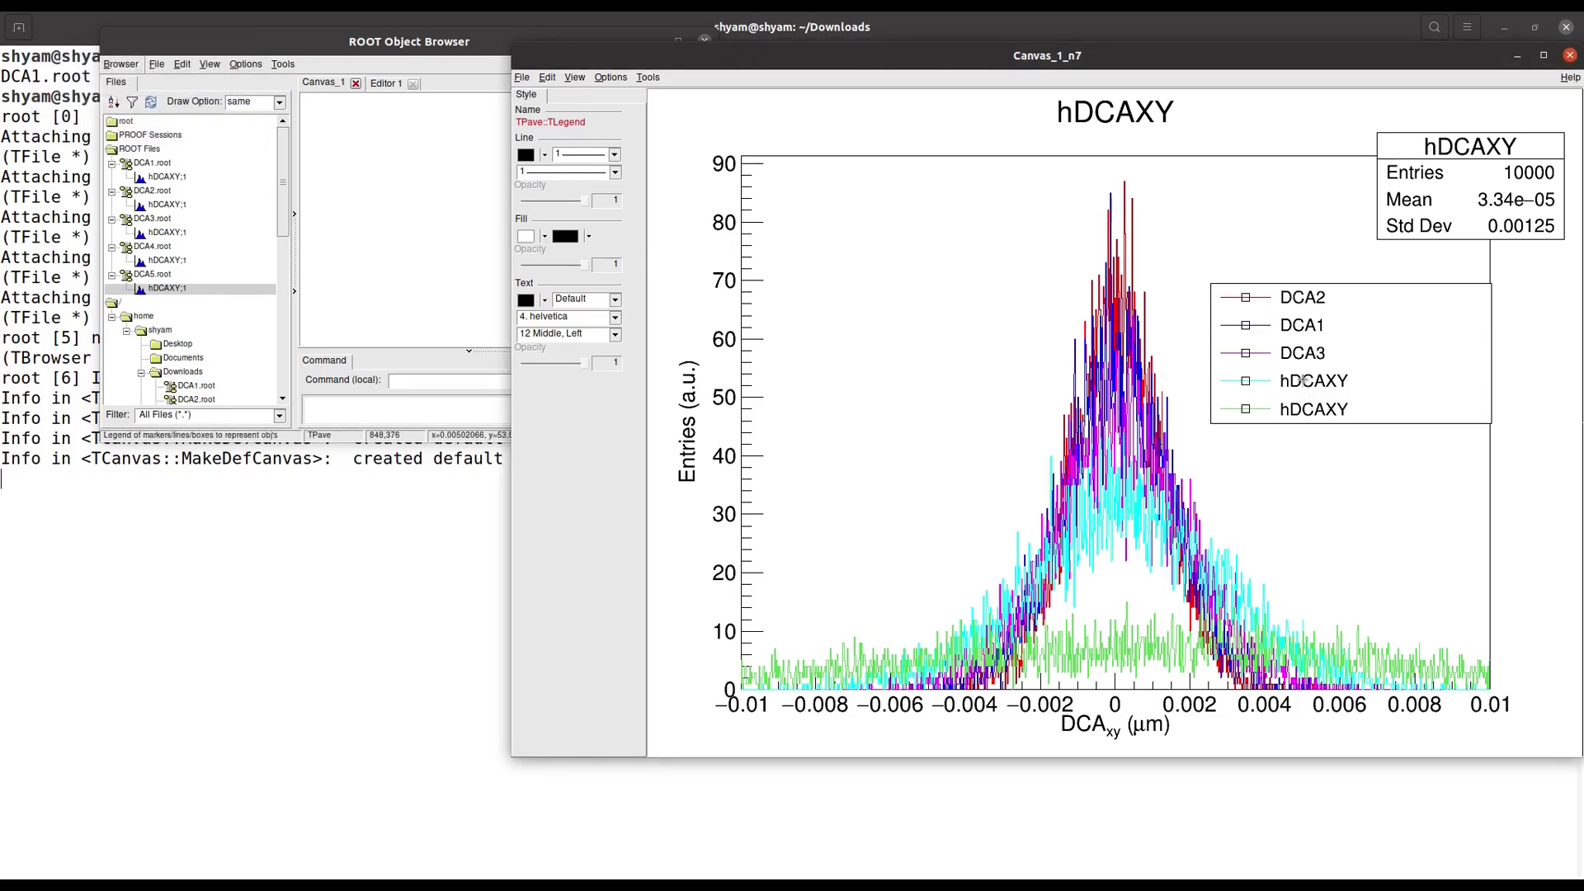
pyautogui.rightClick(1305, 381)
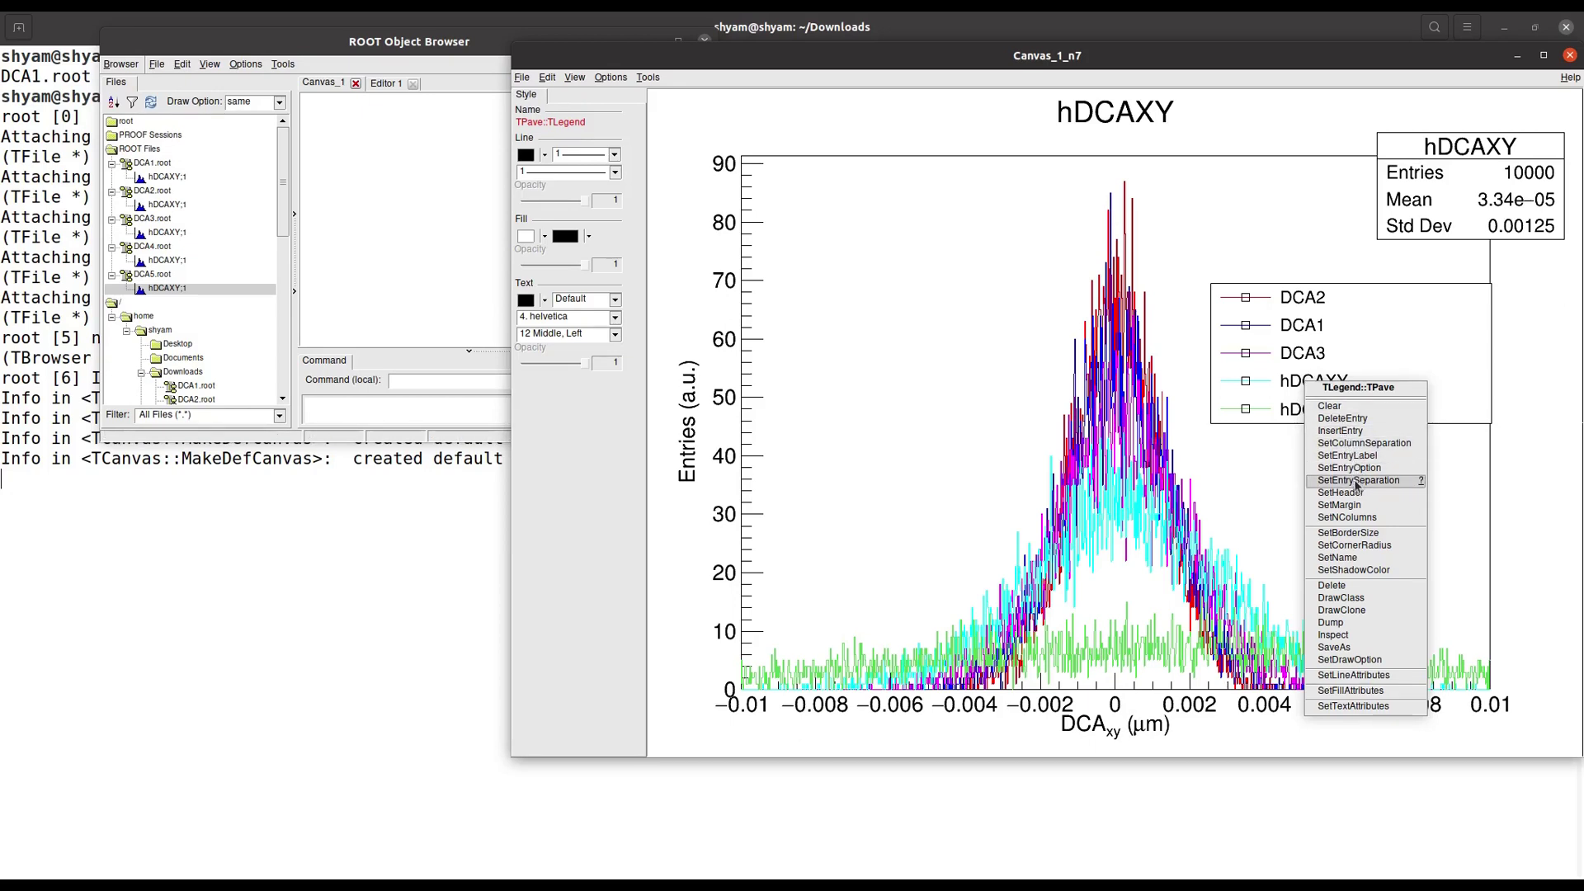
pyautogui.click(1353, 456)
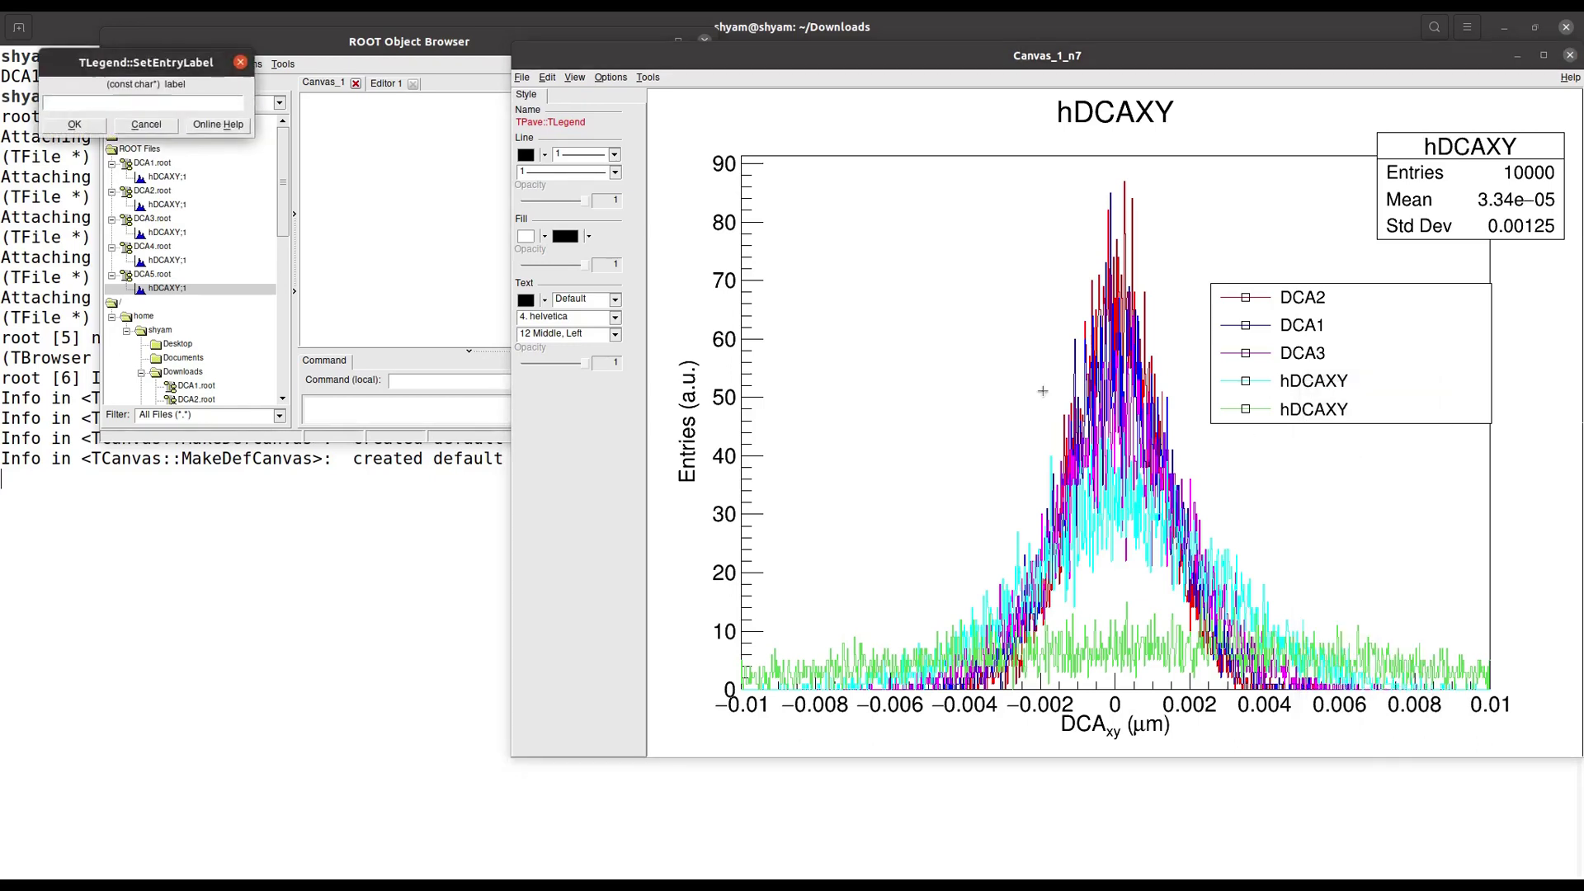
pyautogui.click(75, 125)
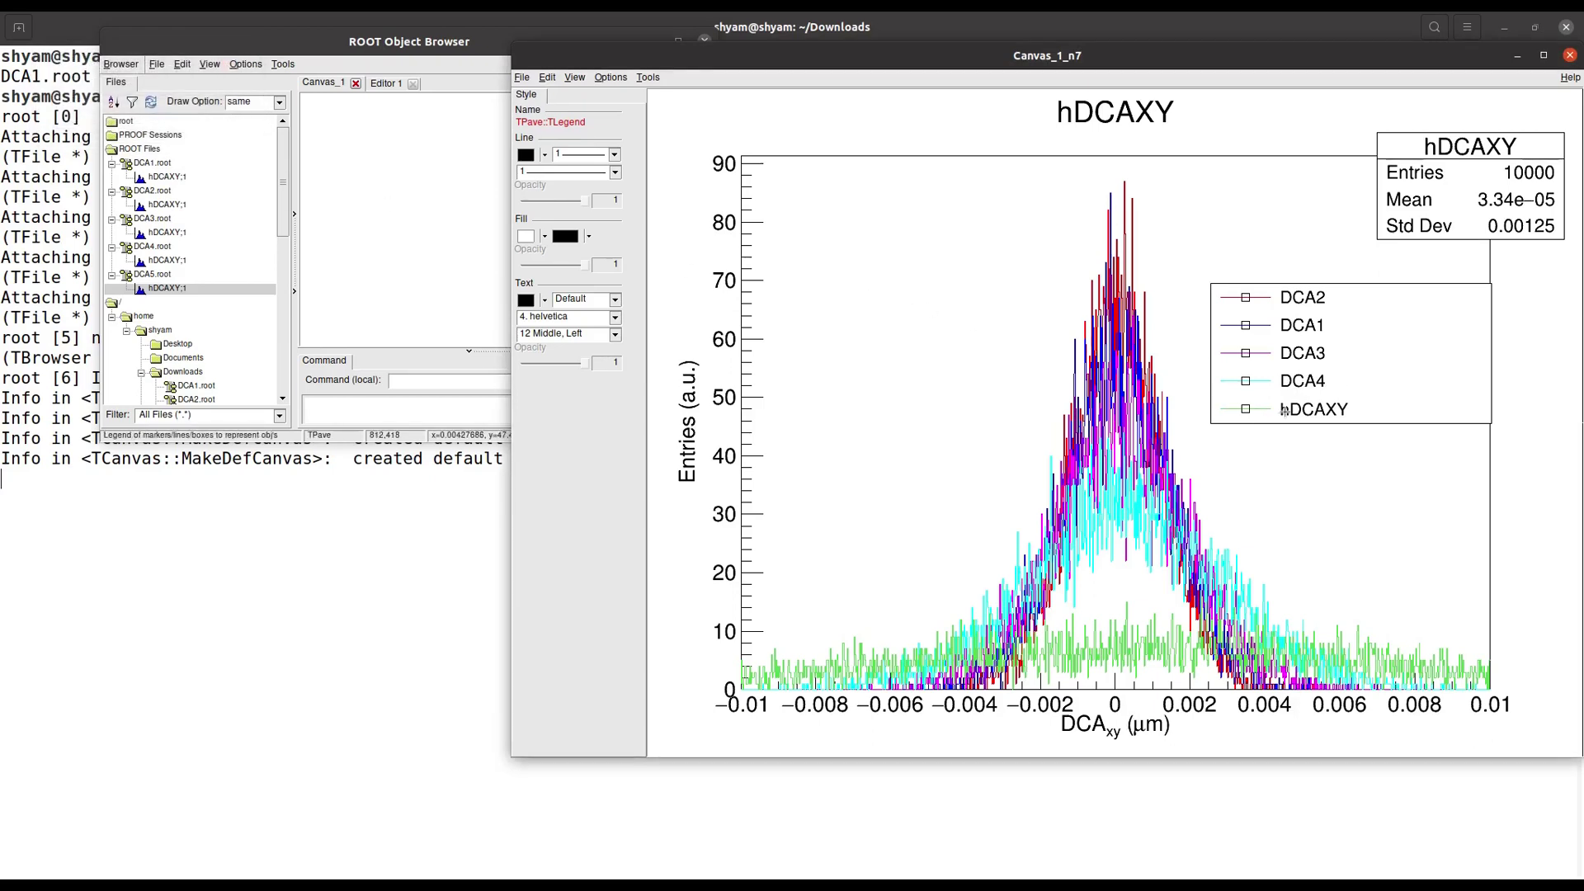
# Step: Label the green legend entry DCA5, and place the legend, made narrower, in the upper-left area of the plot
pyautogui.rightClick(1321, 412)
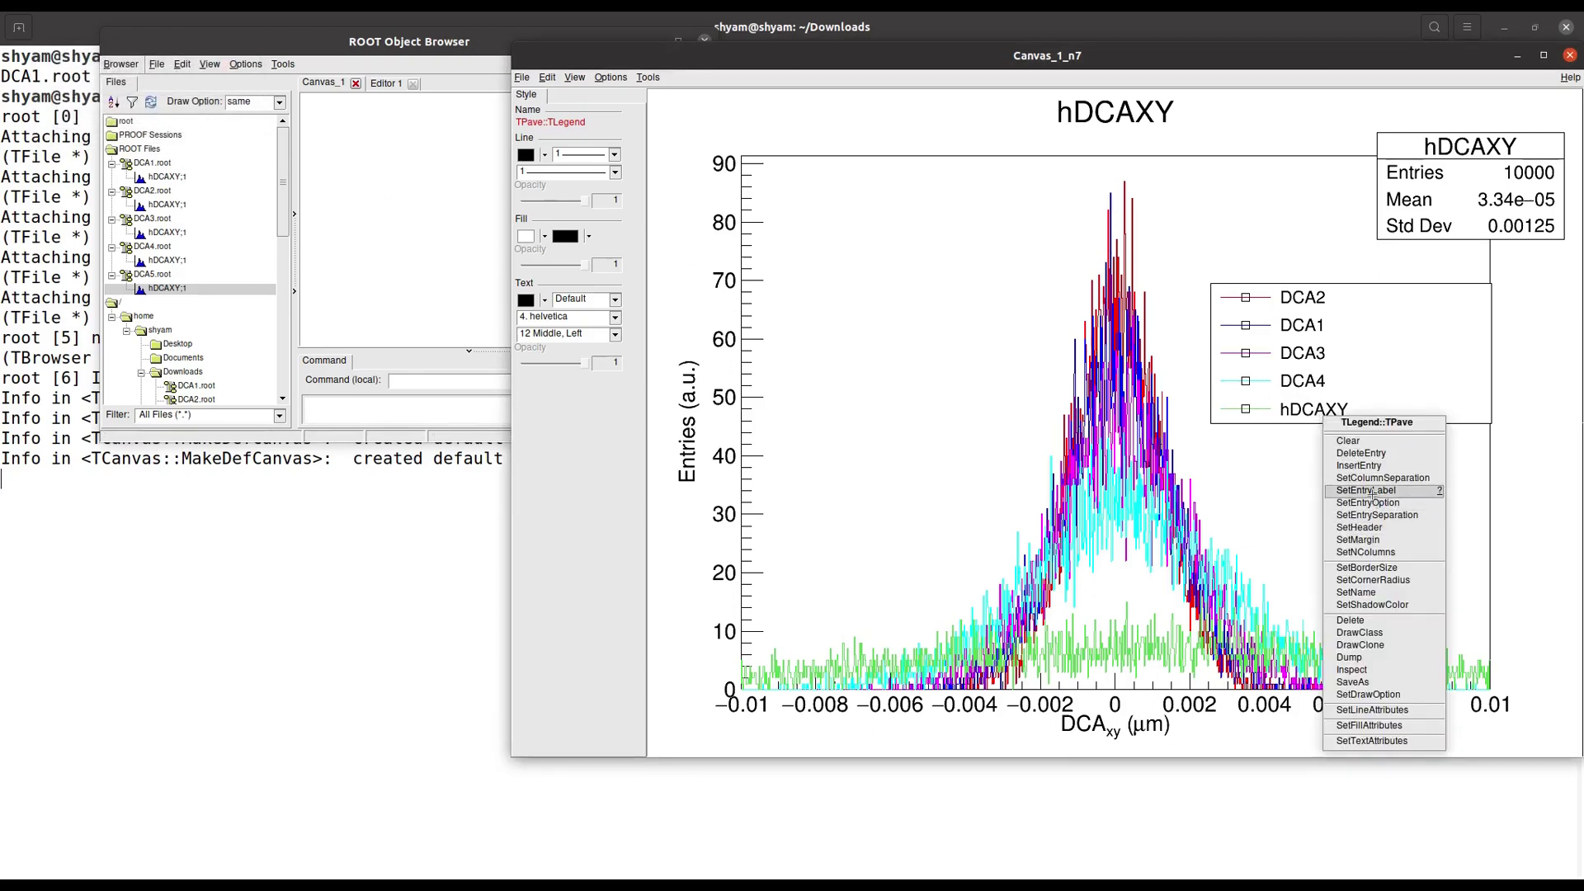
pyautogui.click(1366, 491)
pyautogui.write('DCA5')
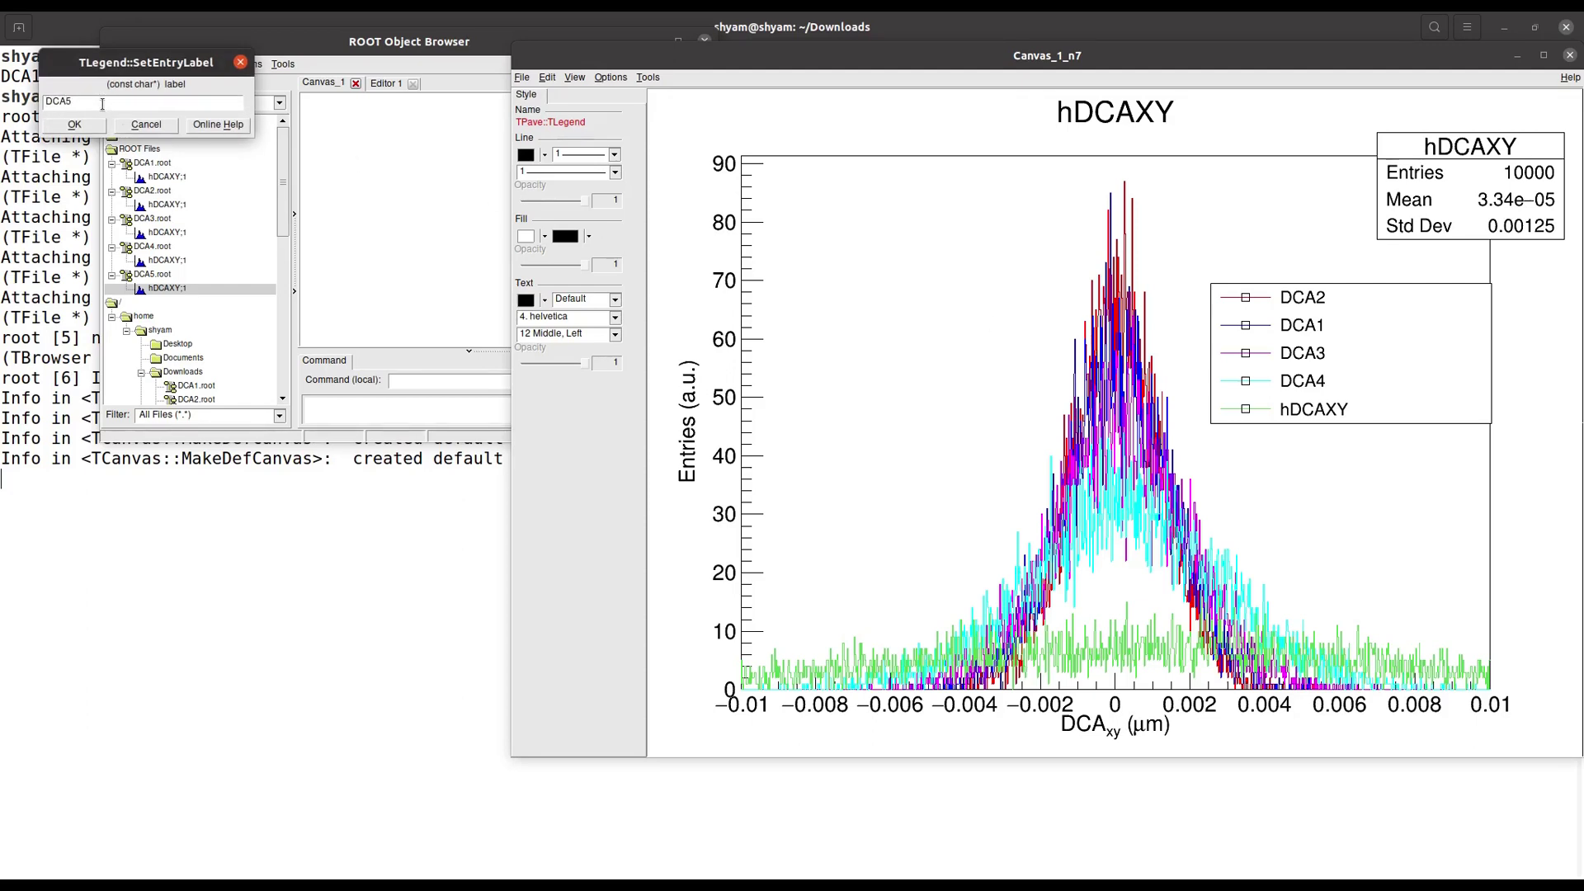
pyautogui.click(79, 126)
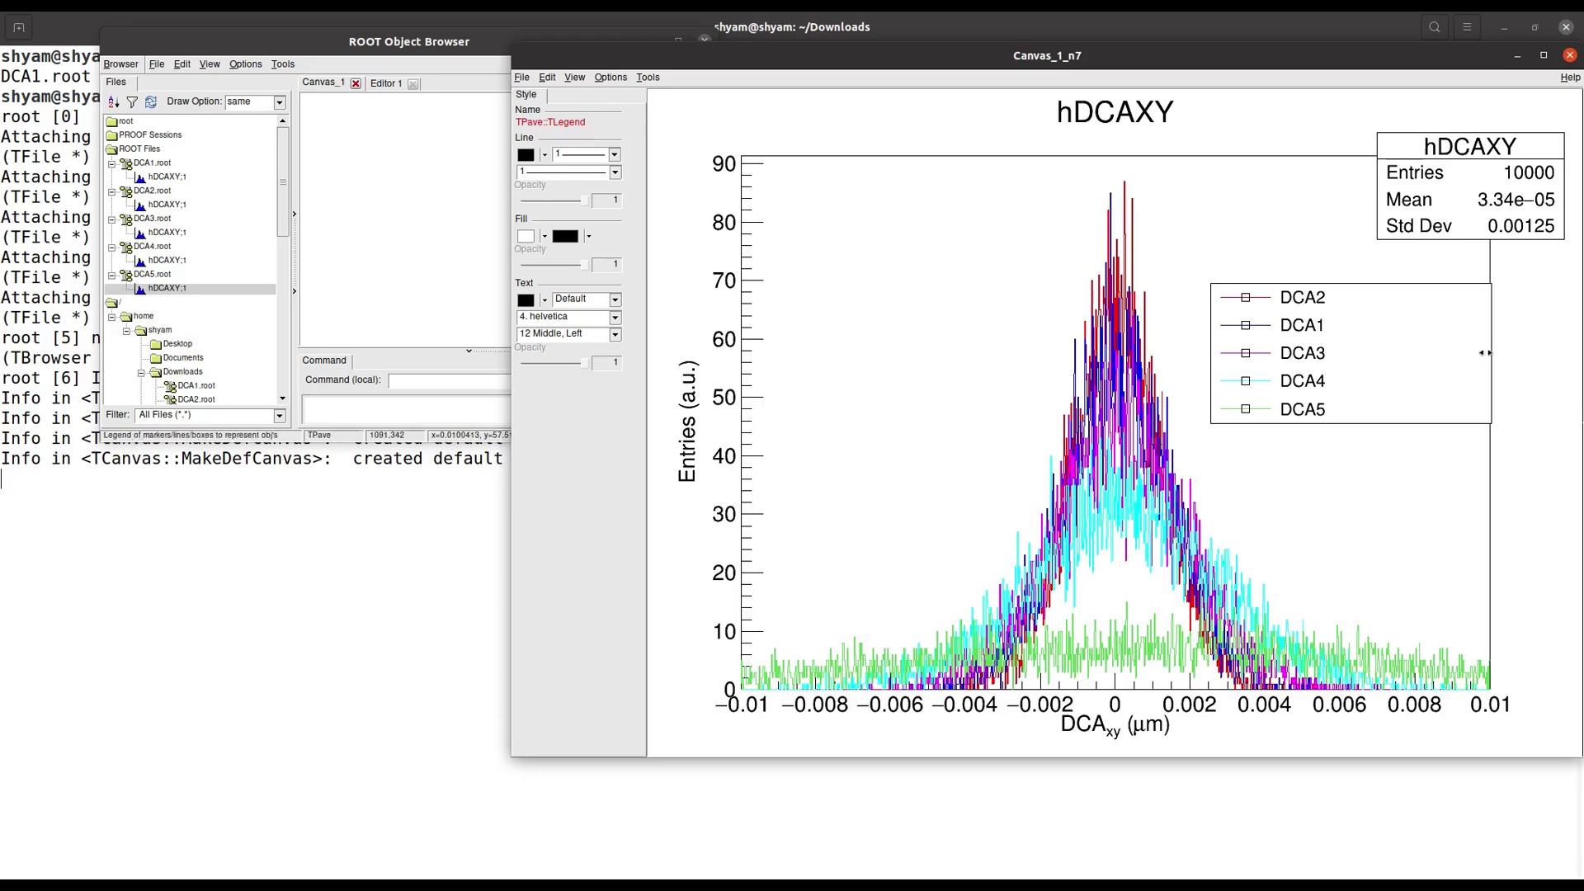
pyautogui.moveTo(1491, 353); pyautogui.dragTo(960, 256)
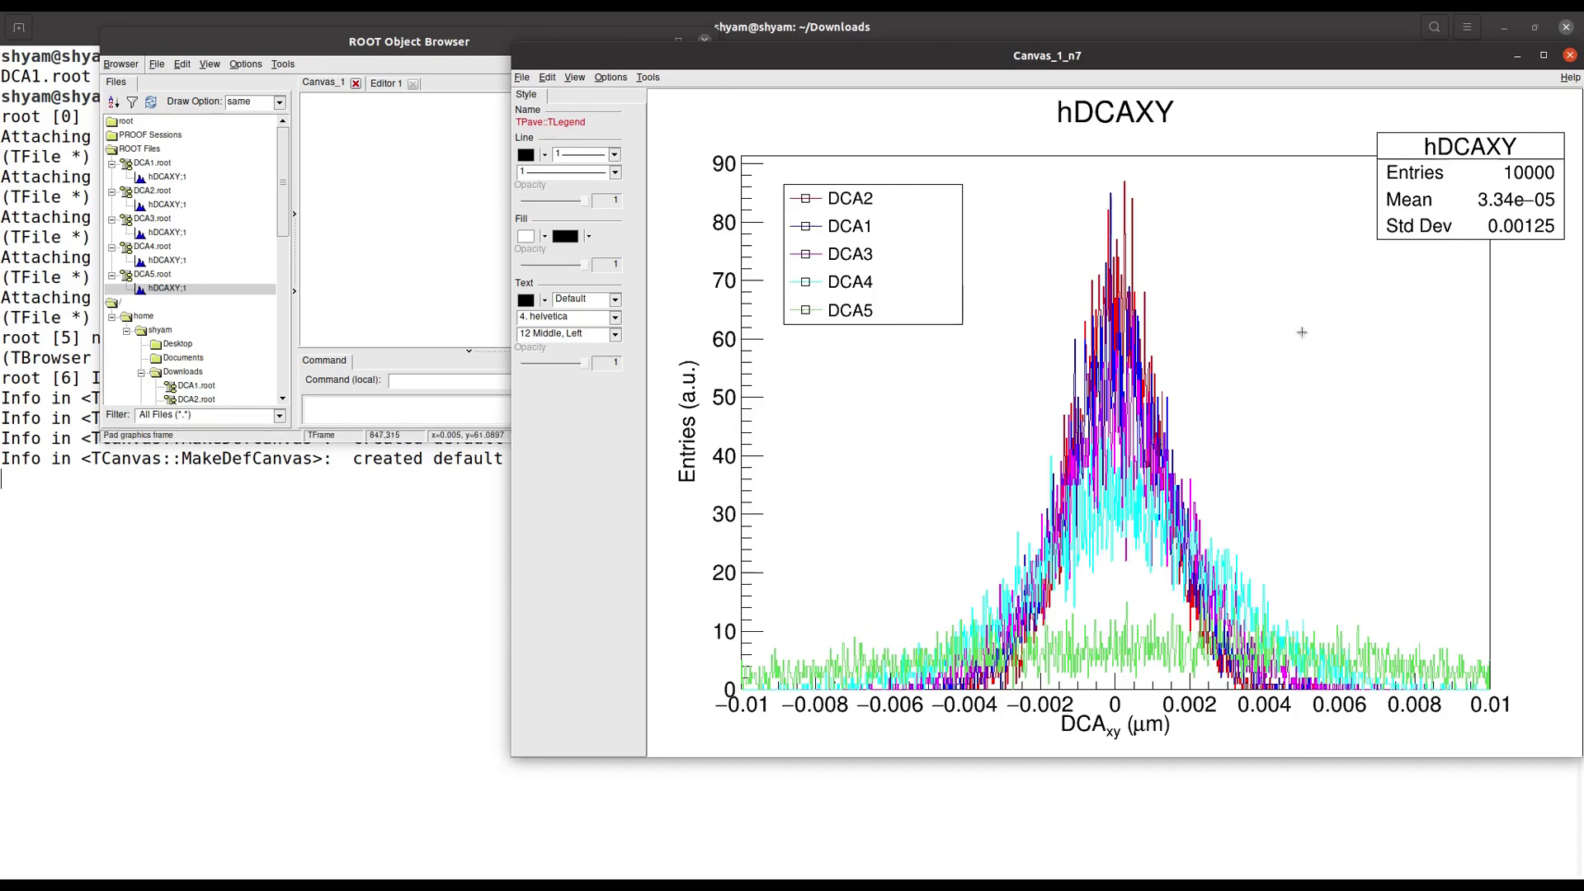
# Step: Change the plot title to "Superimpose DCA" through the red histogram's title
pyautogui.click(1102, 120)
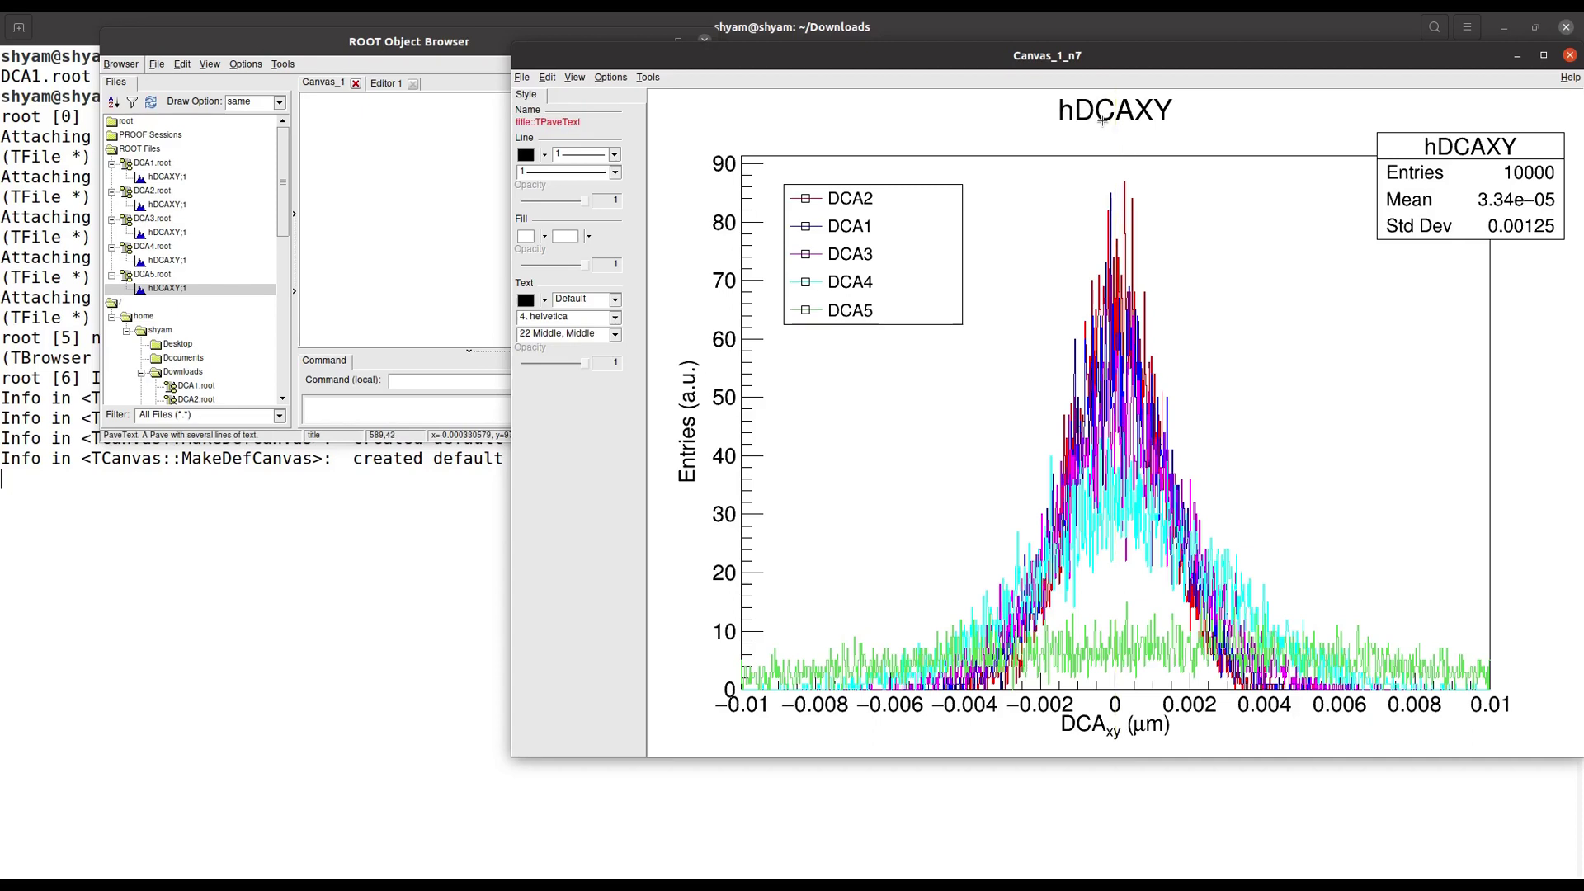
pyautogui.click(1126, 256)
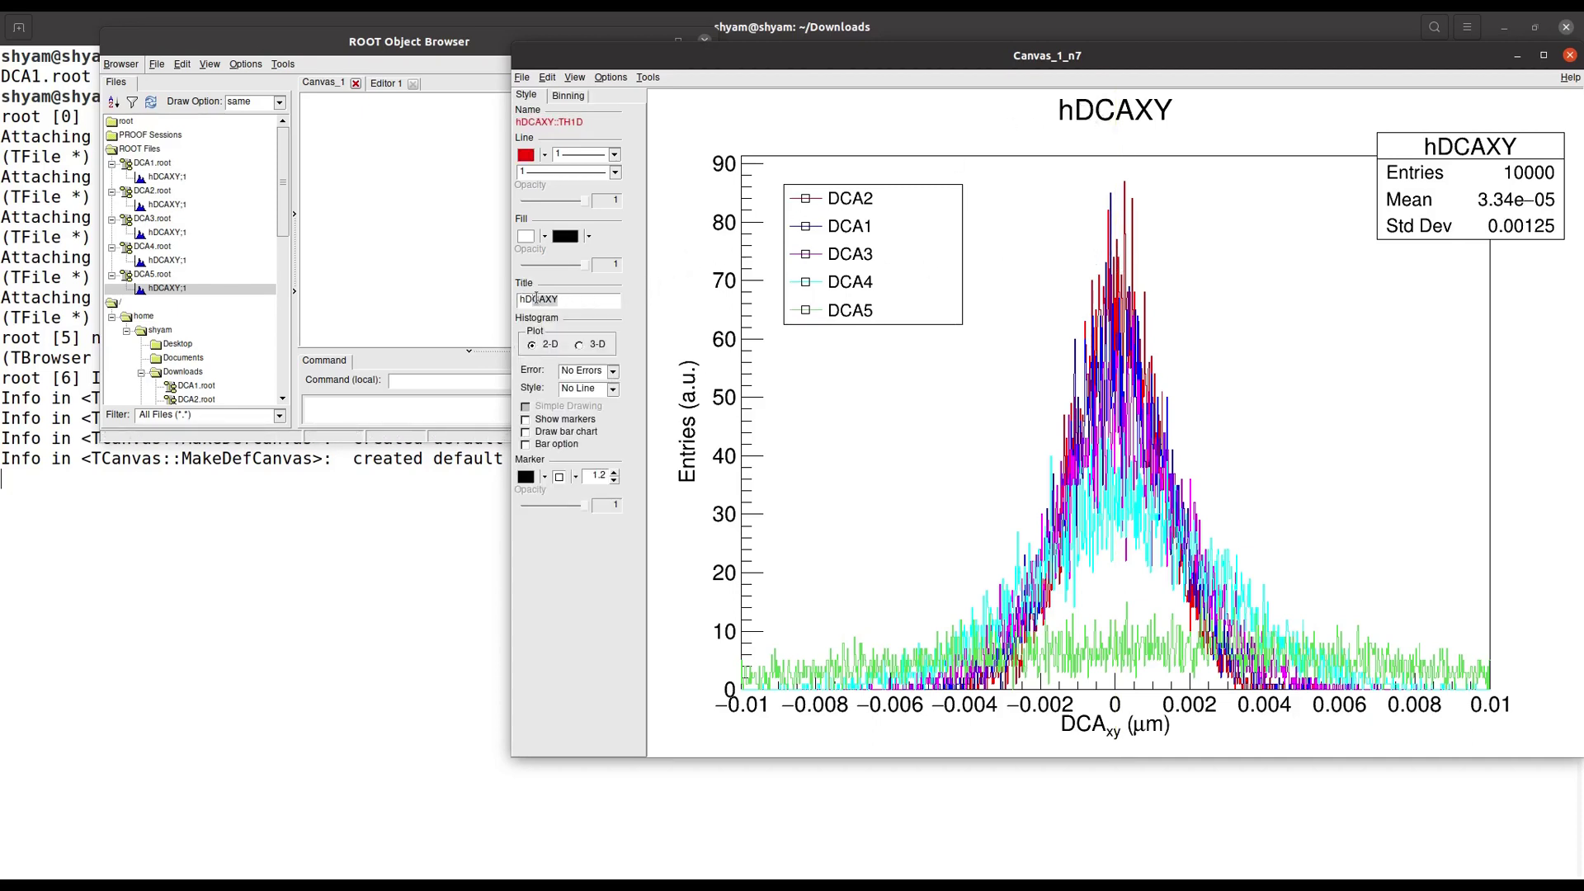
pyautogui.click(1119, 295)
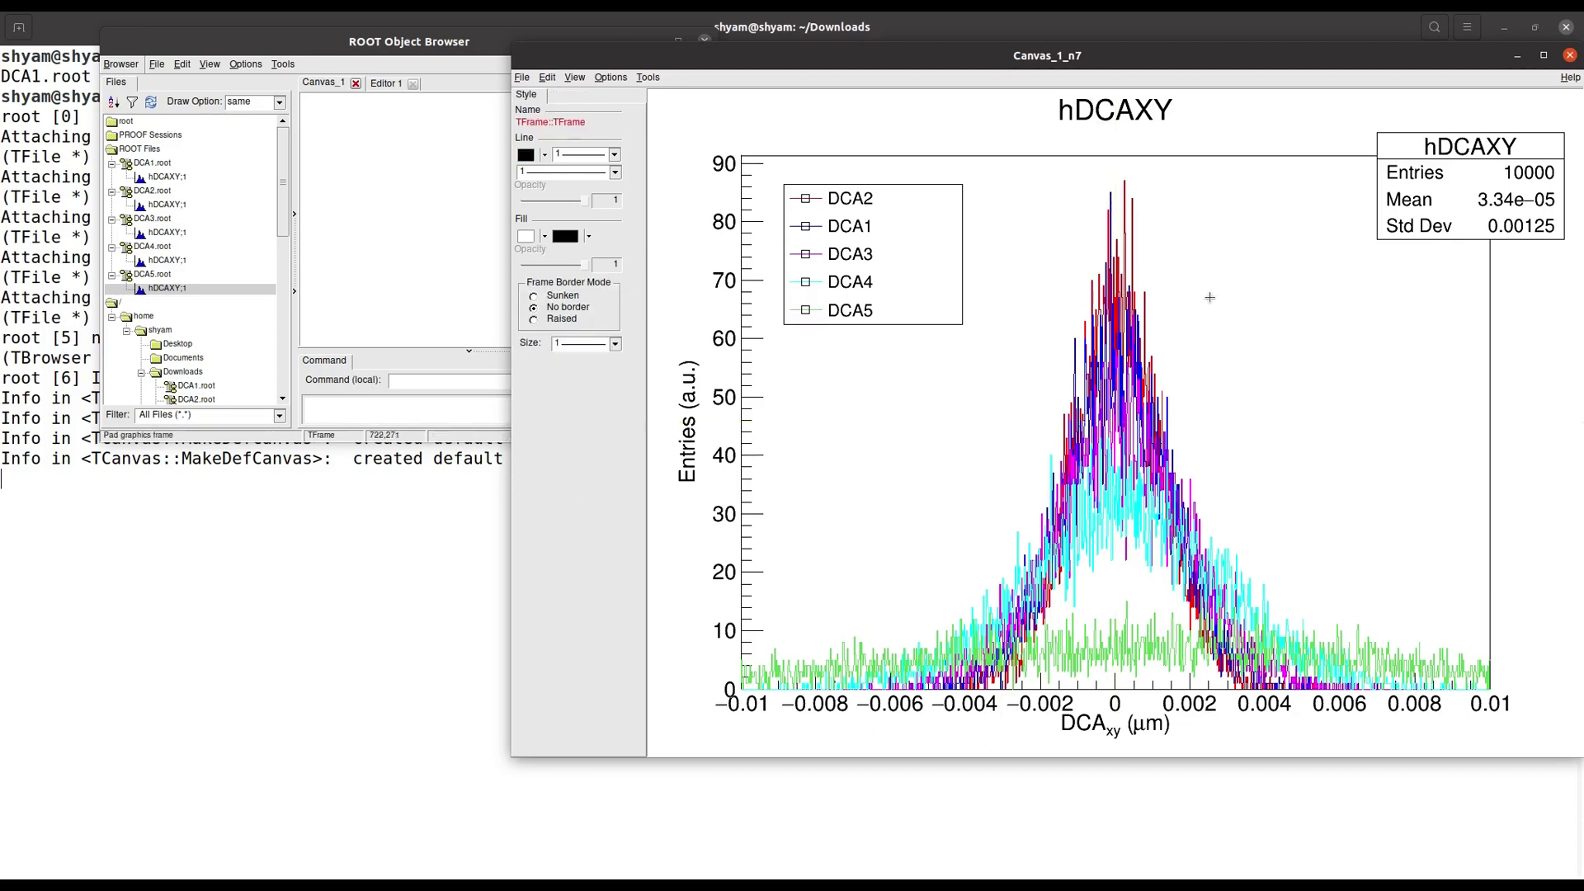
pyautogui.click(1132, 311)
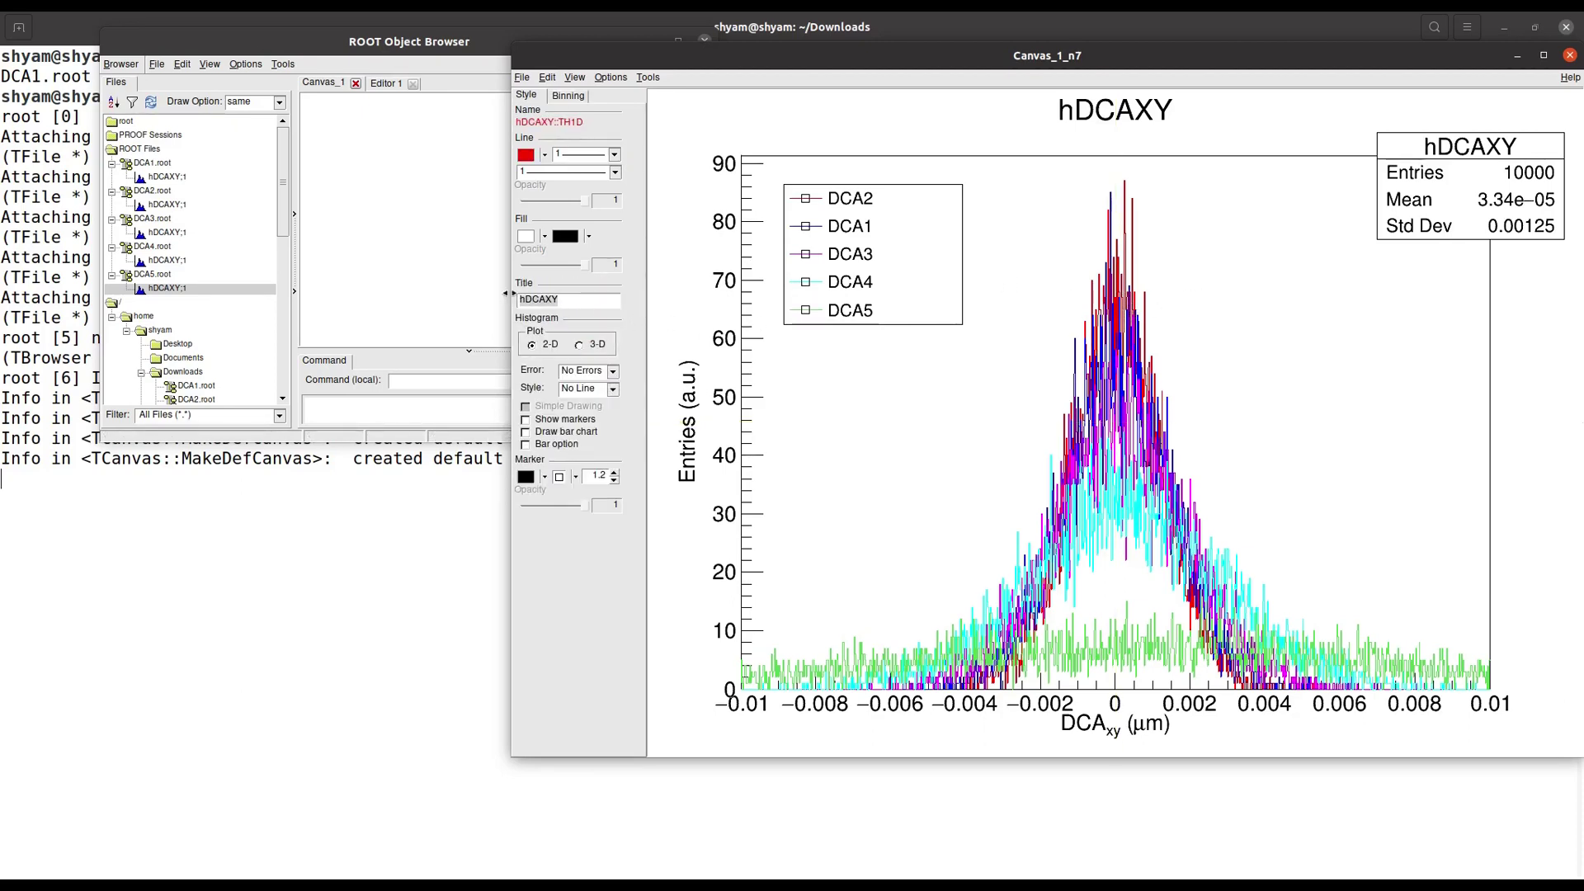
pyautogui.write('Superimpose')
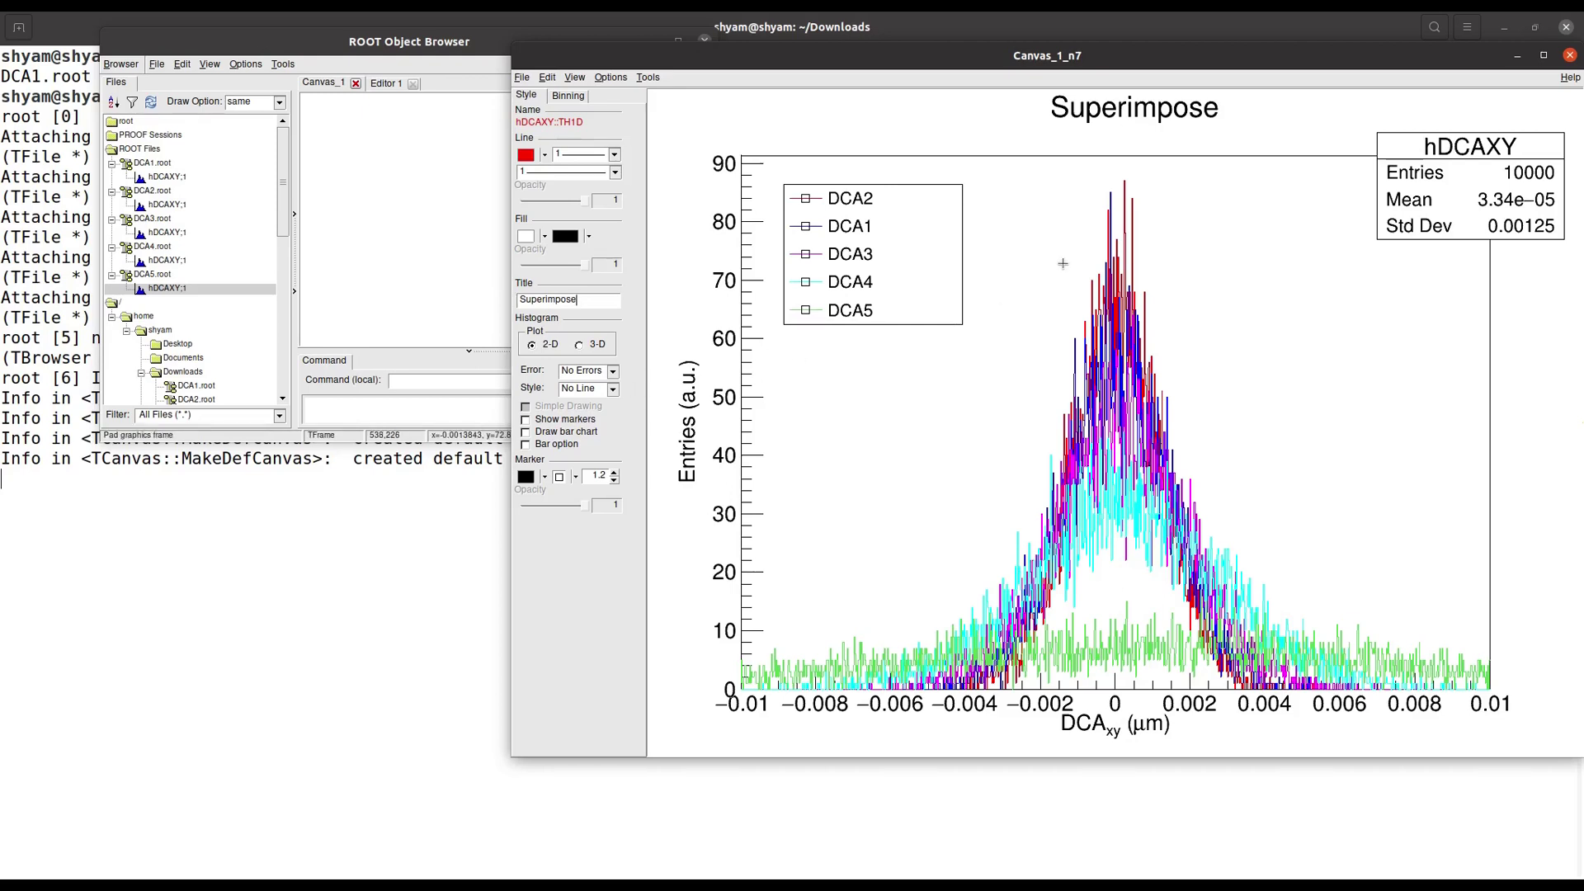
pyautogui.write(' DCA')
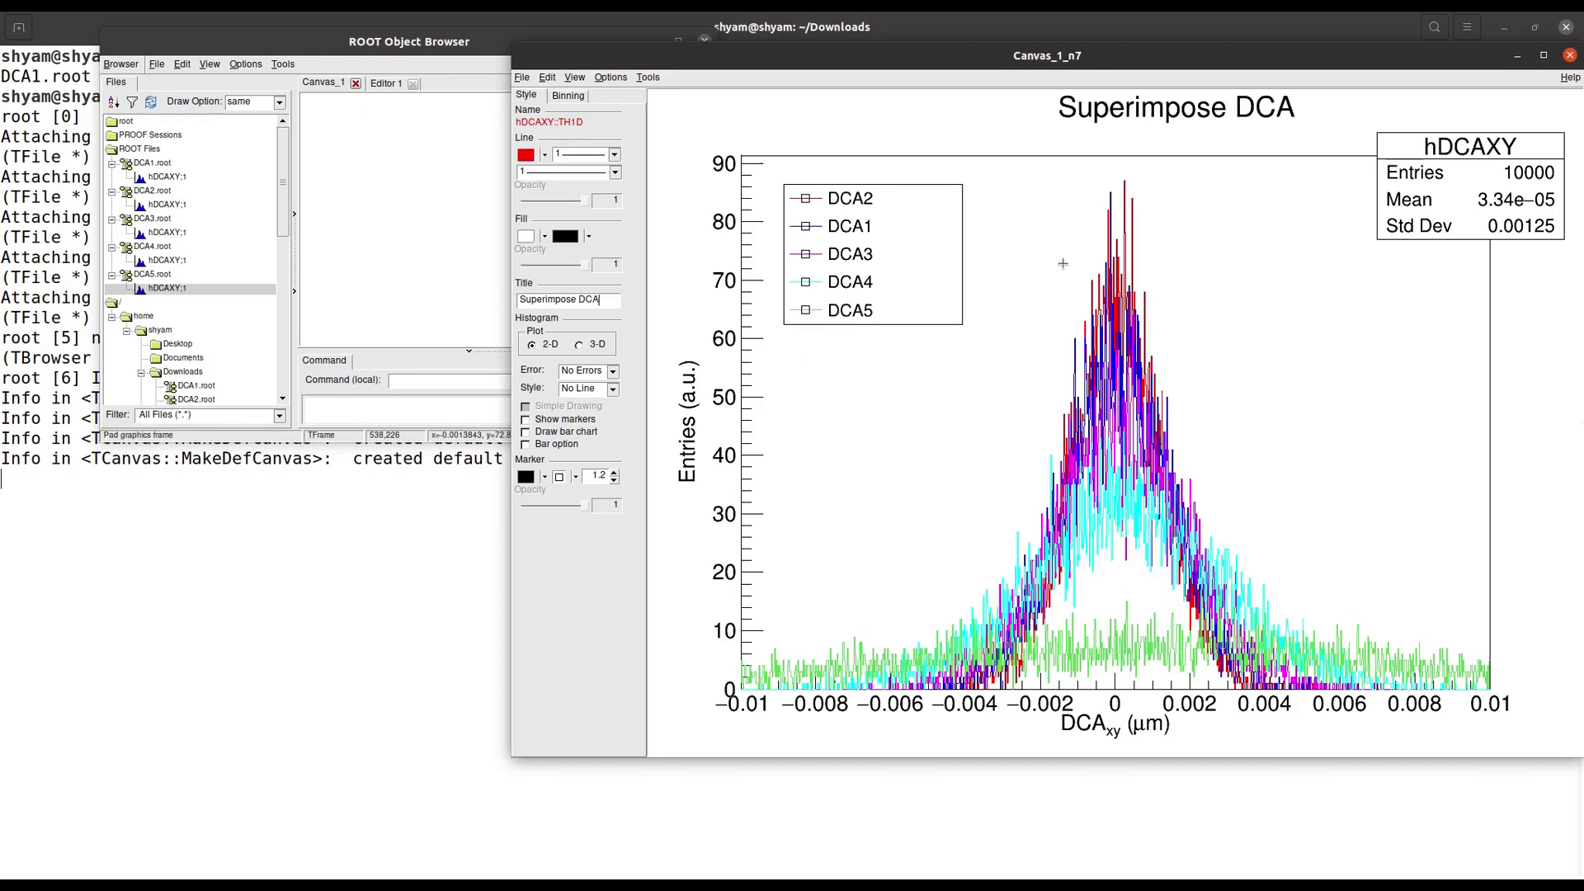